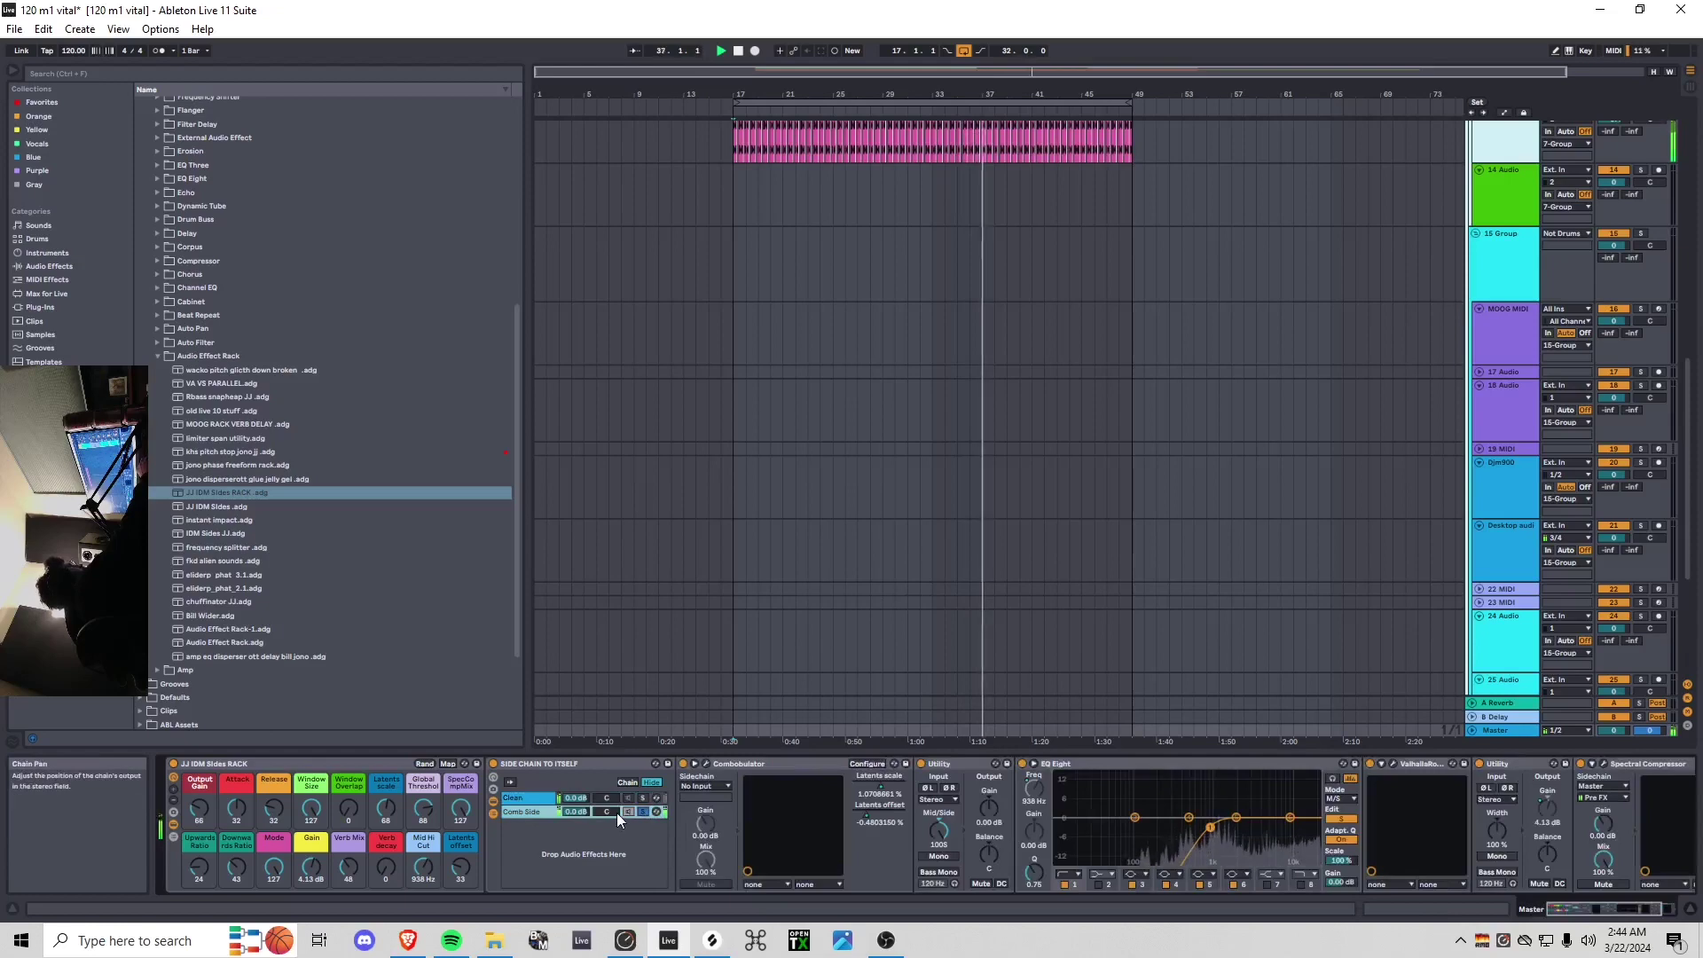
# Compare the rack's two chains by toggling the Comb Side chain's activator and the Clean chain's solo
pyautogui.click(629, 812)
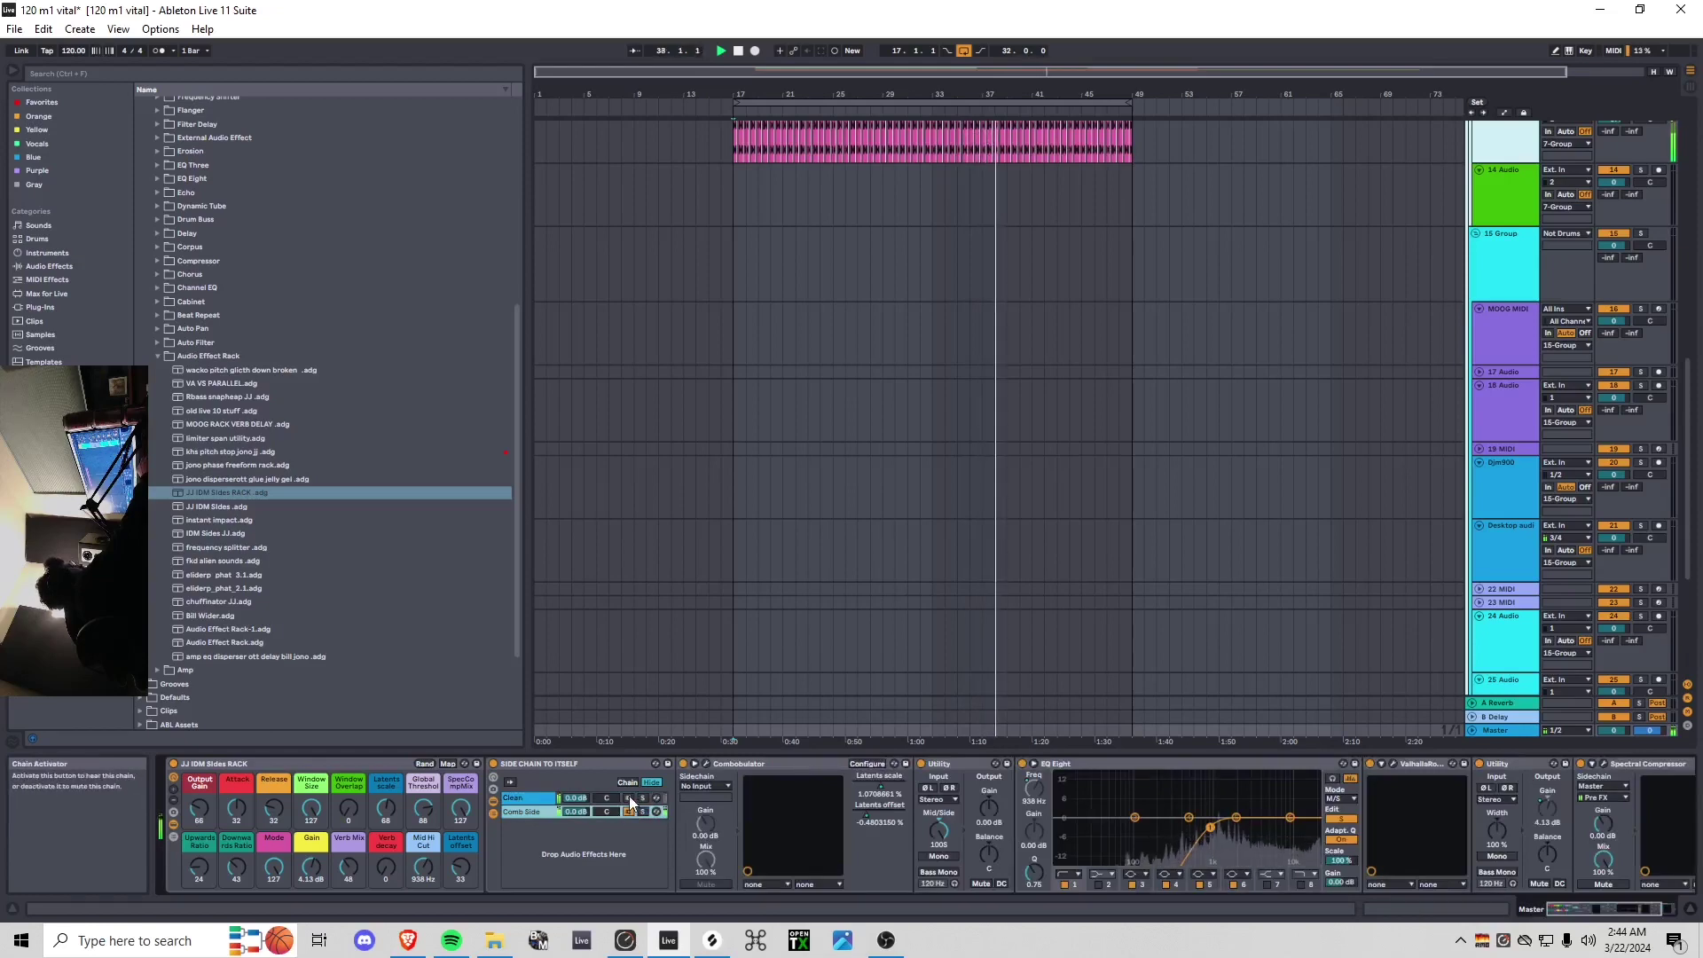
pyautogui.click(643, 799)
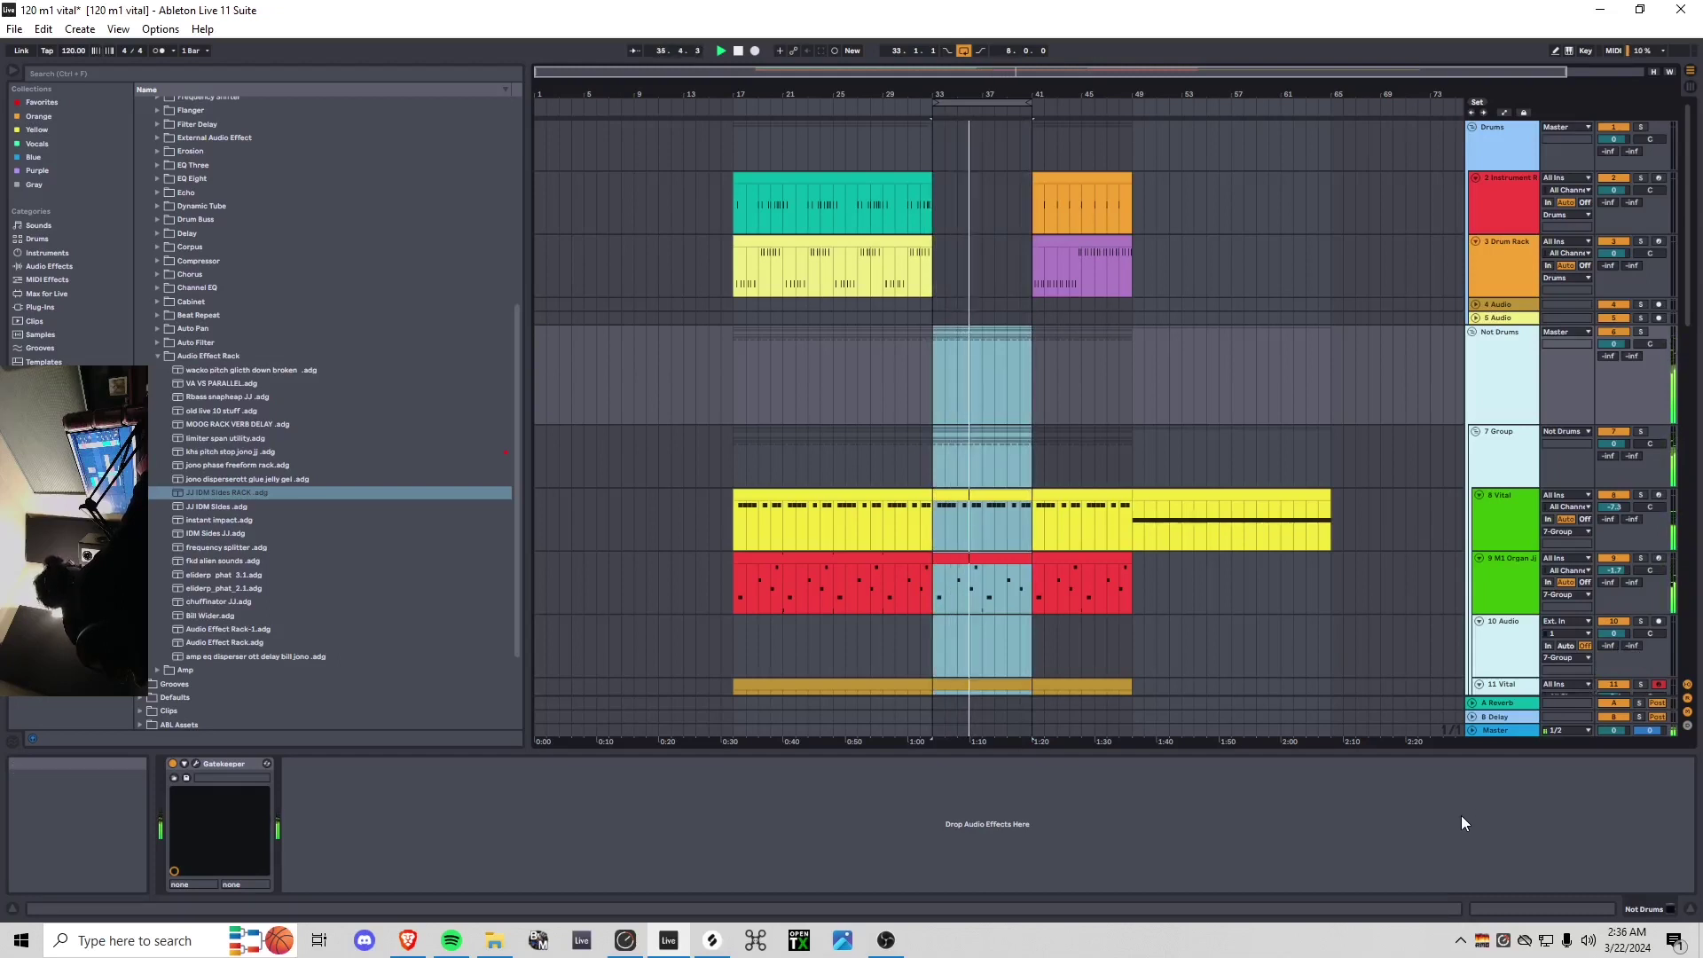
# Show the Master track's JJ IDM Sides RACK with its macro mappings and the devices in the Comb Side chain
pyautogui.click(1524, 734)
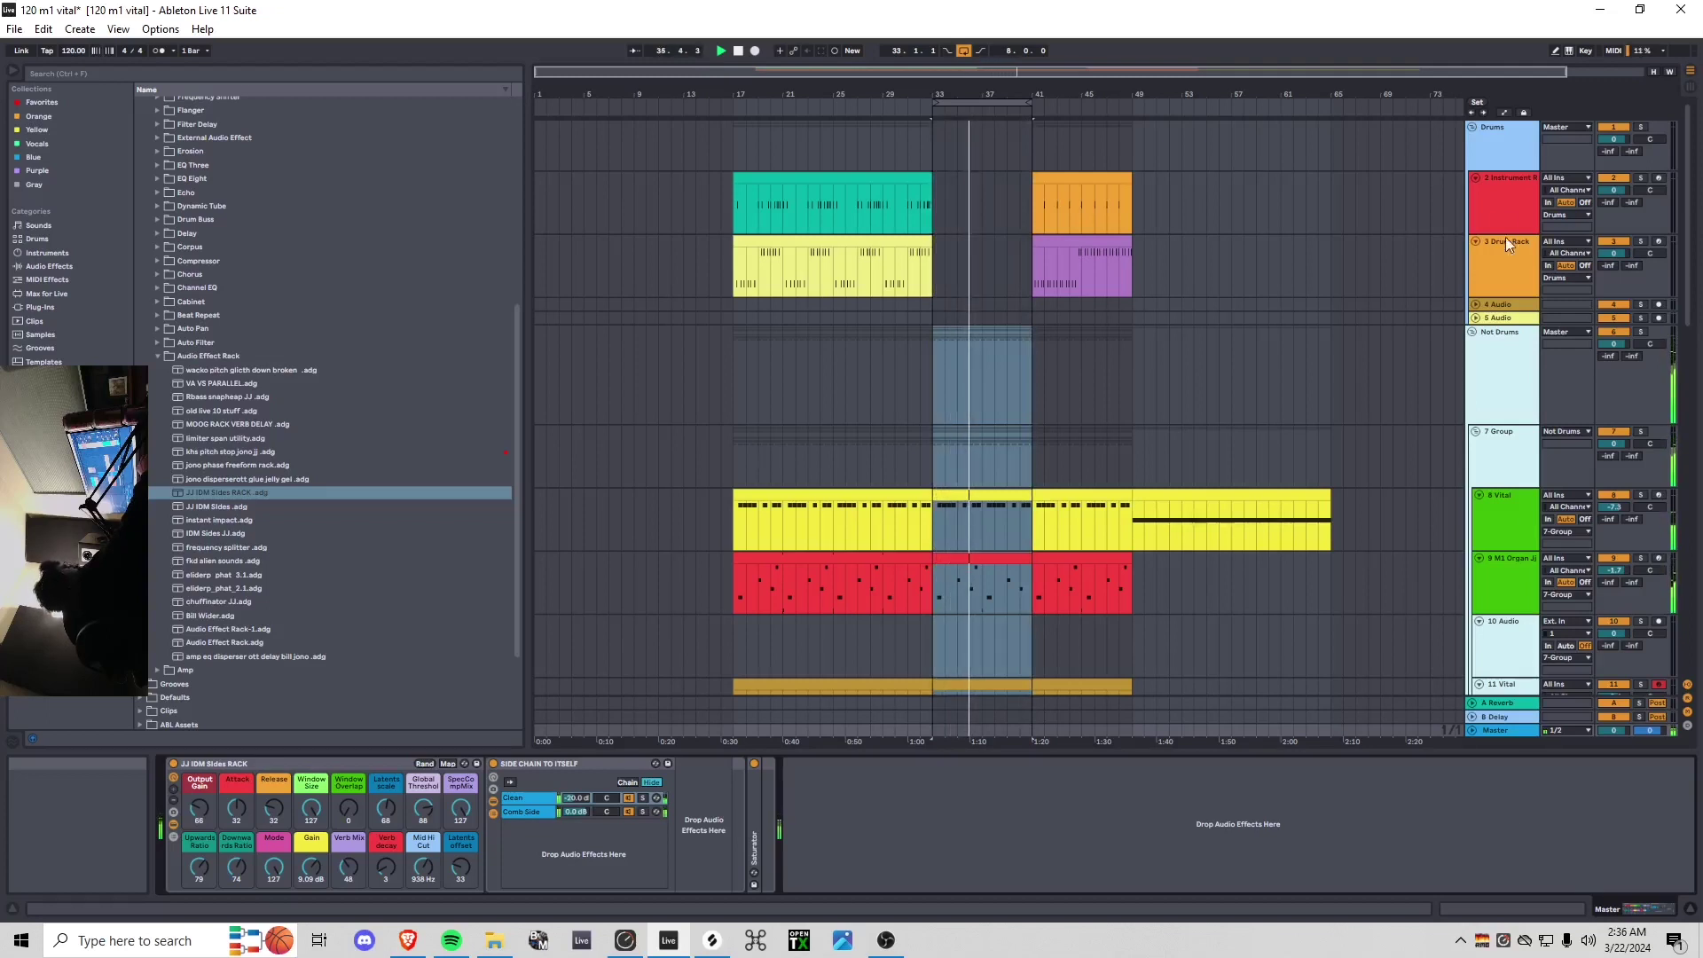
pyautogui.click(1502, 371)
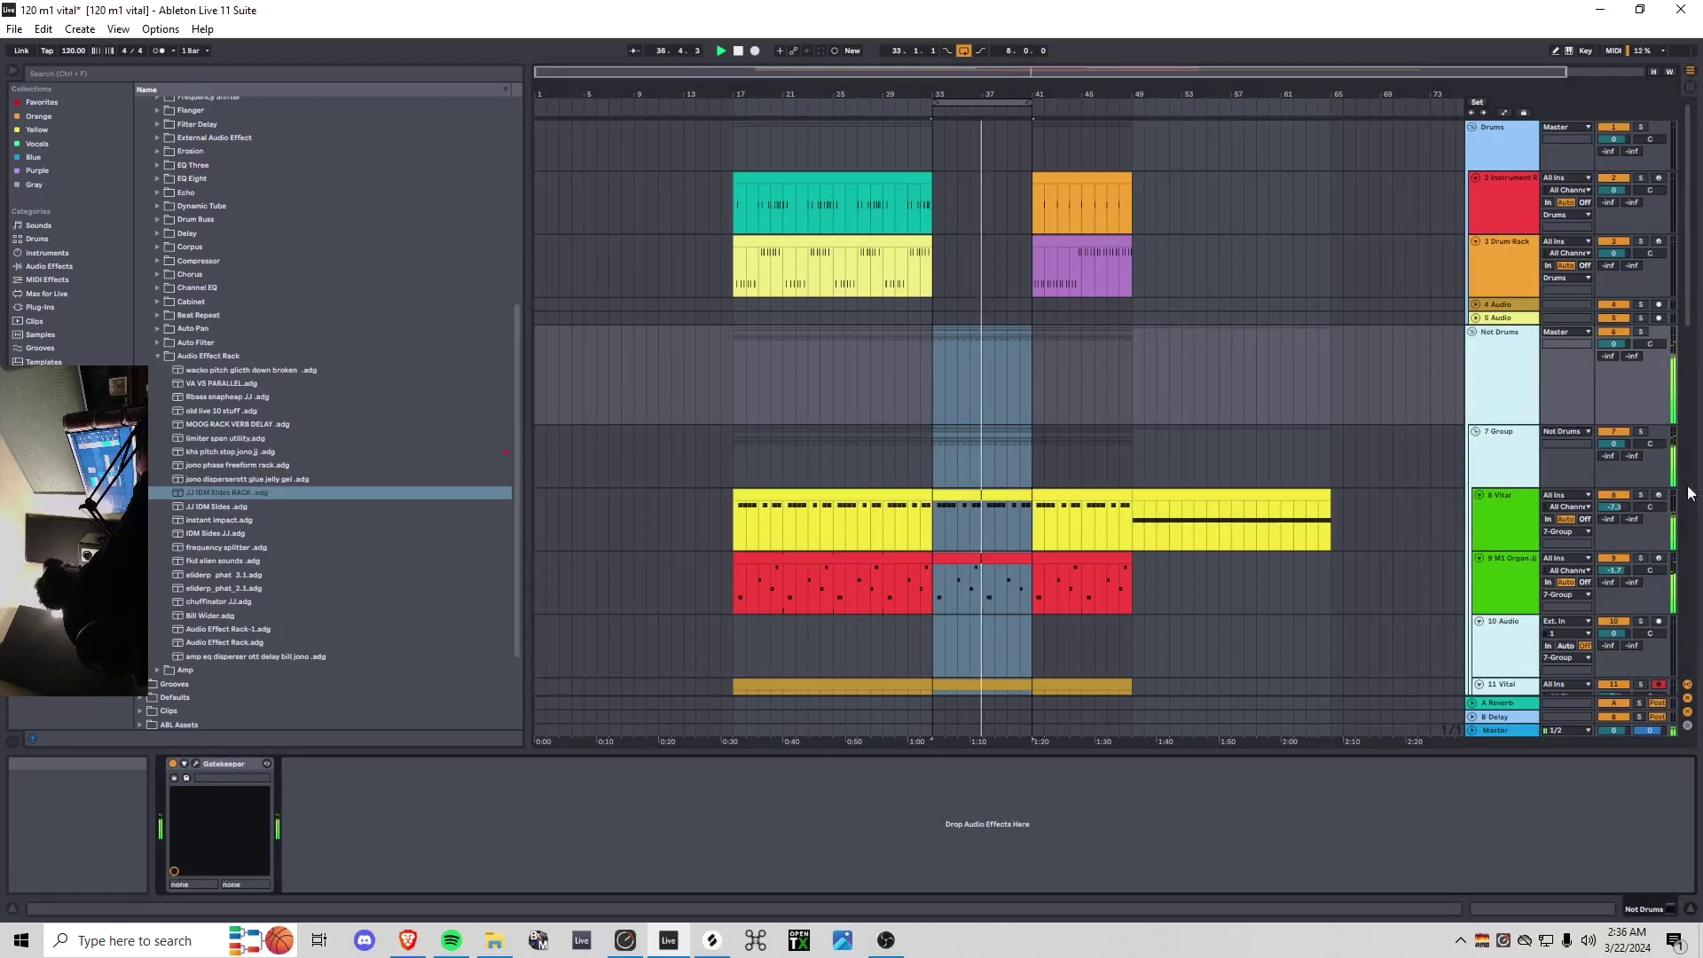
pyautogui.scroll(-8, 1532, 547)
pyautogui.click(1504, 728)
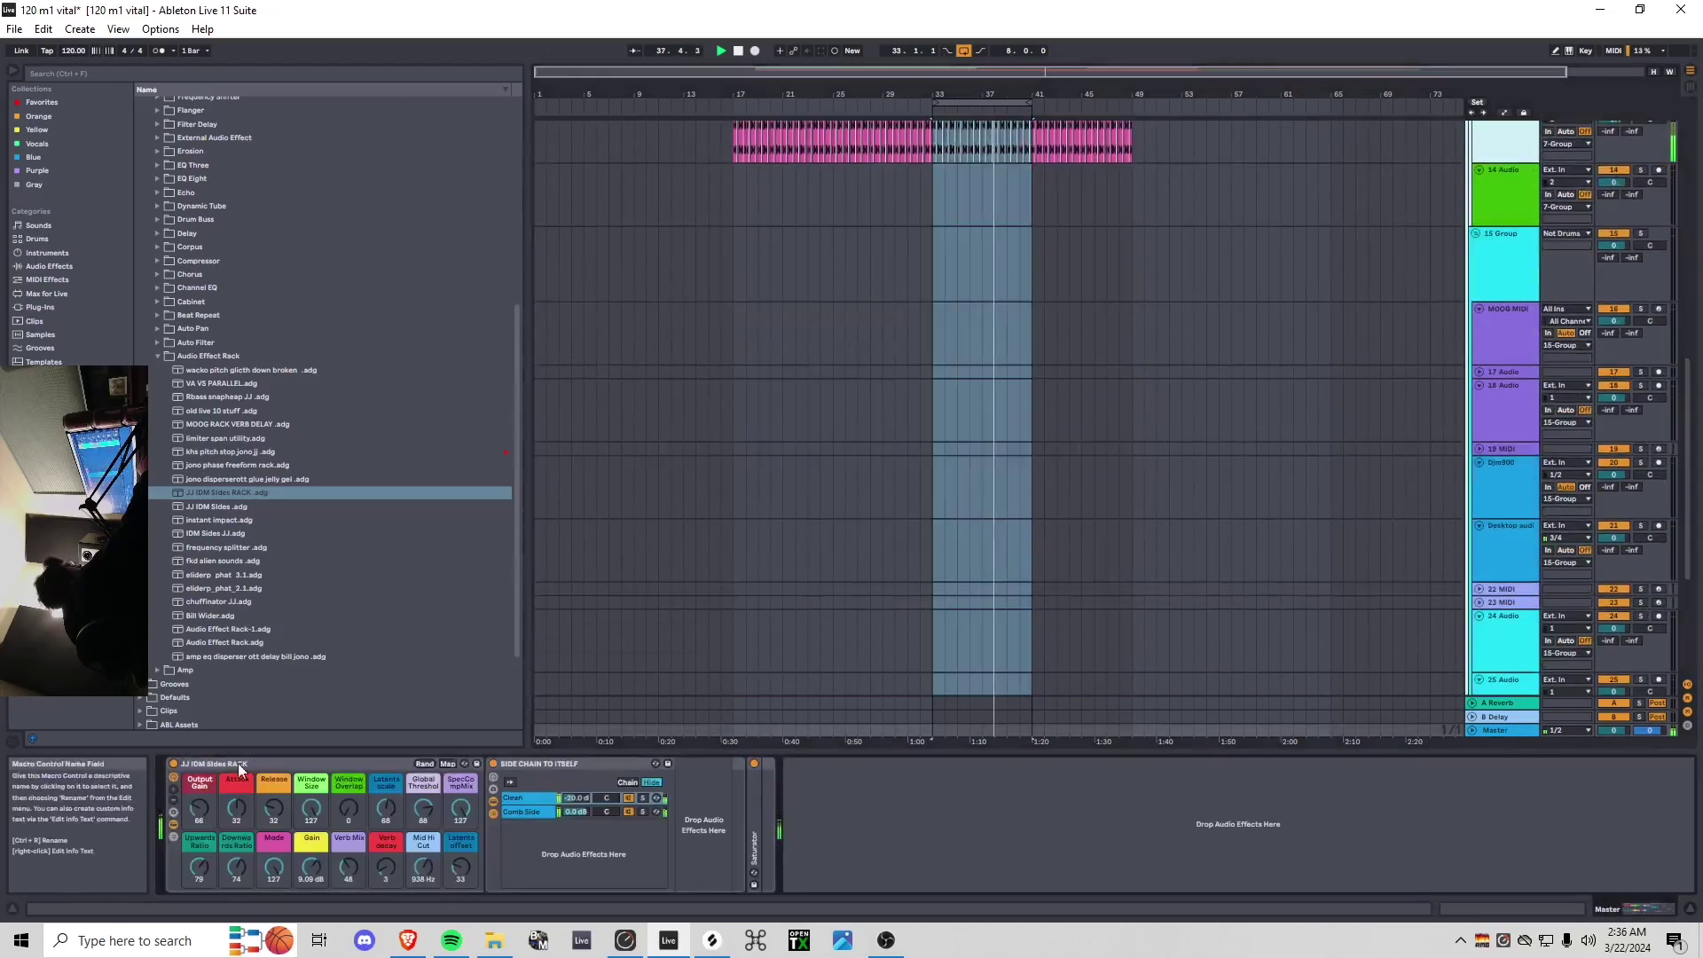
pyautogui.click(448, 764)
pyautogui.click(545, 812)
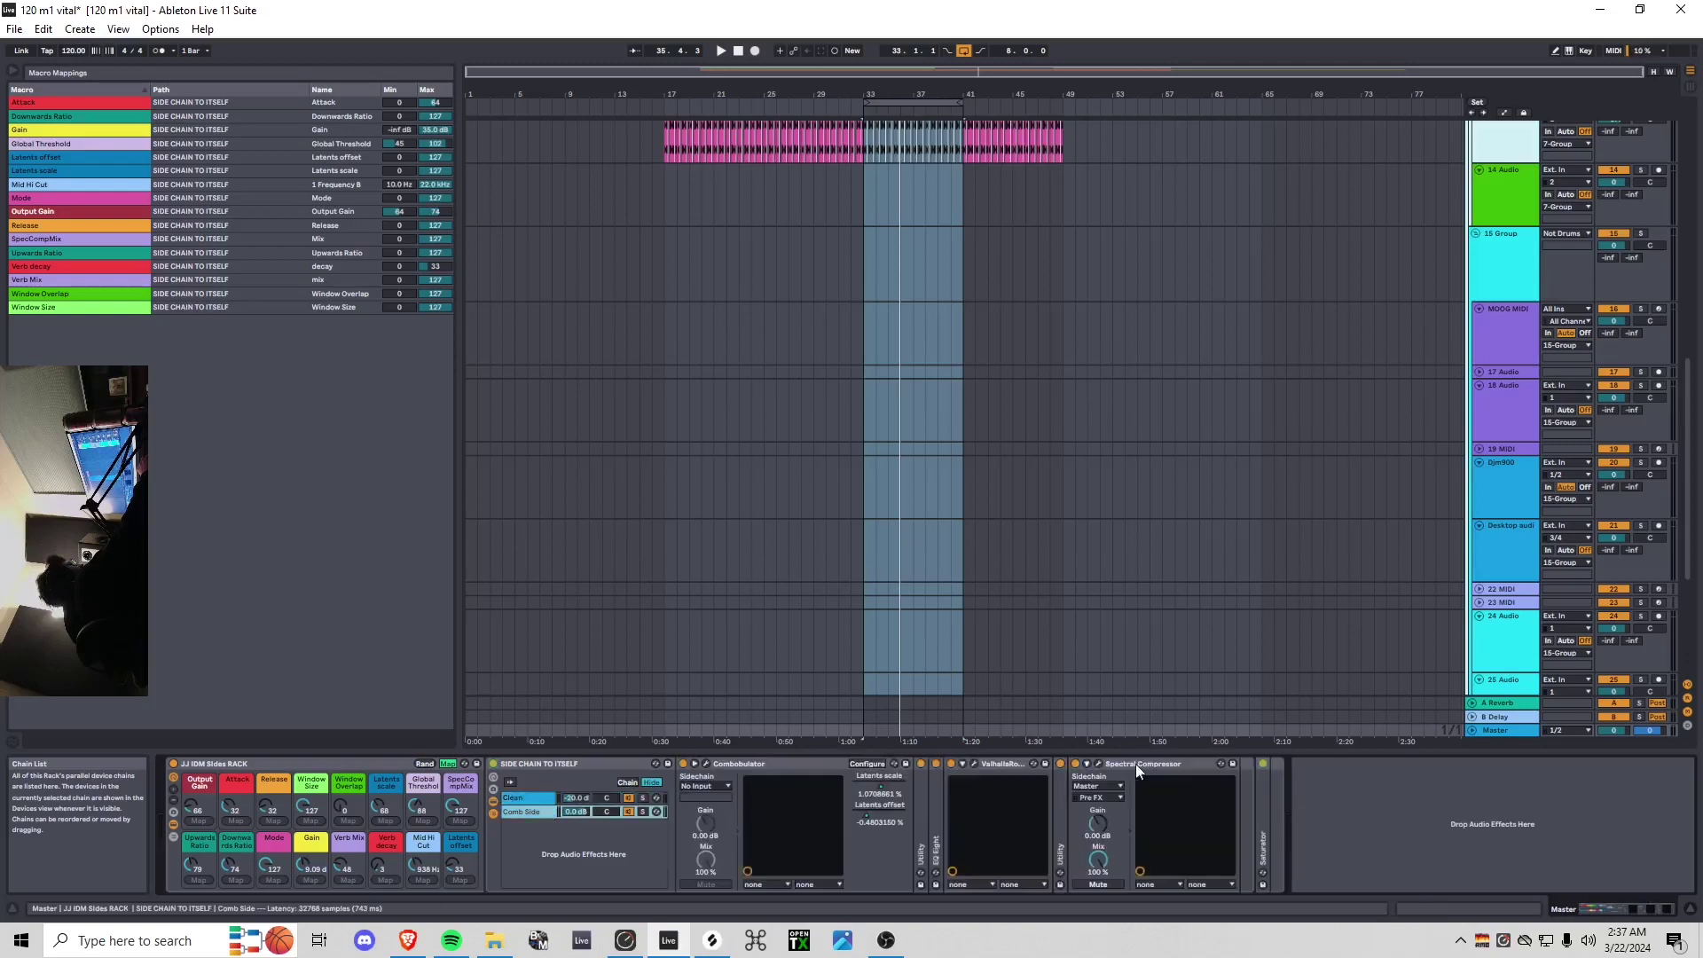
# Examine the Comb Side chain's Spectral Compressor and ValhallaRoom plug-in interfaces and unfold its EQ Eight and both Utility devices
pyautogui.click(1100, 765)
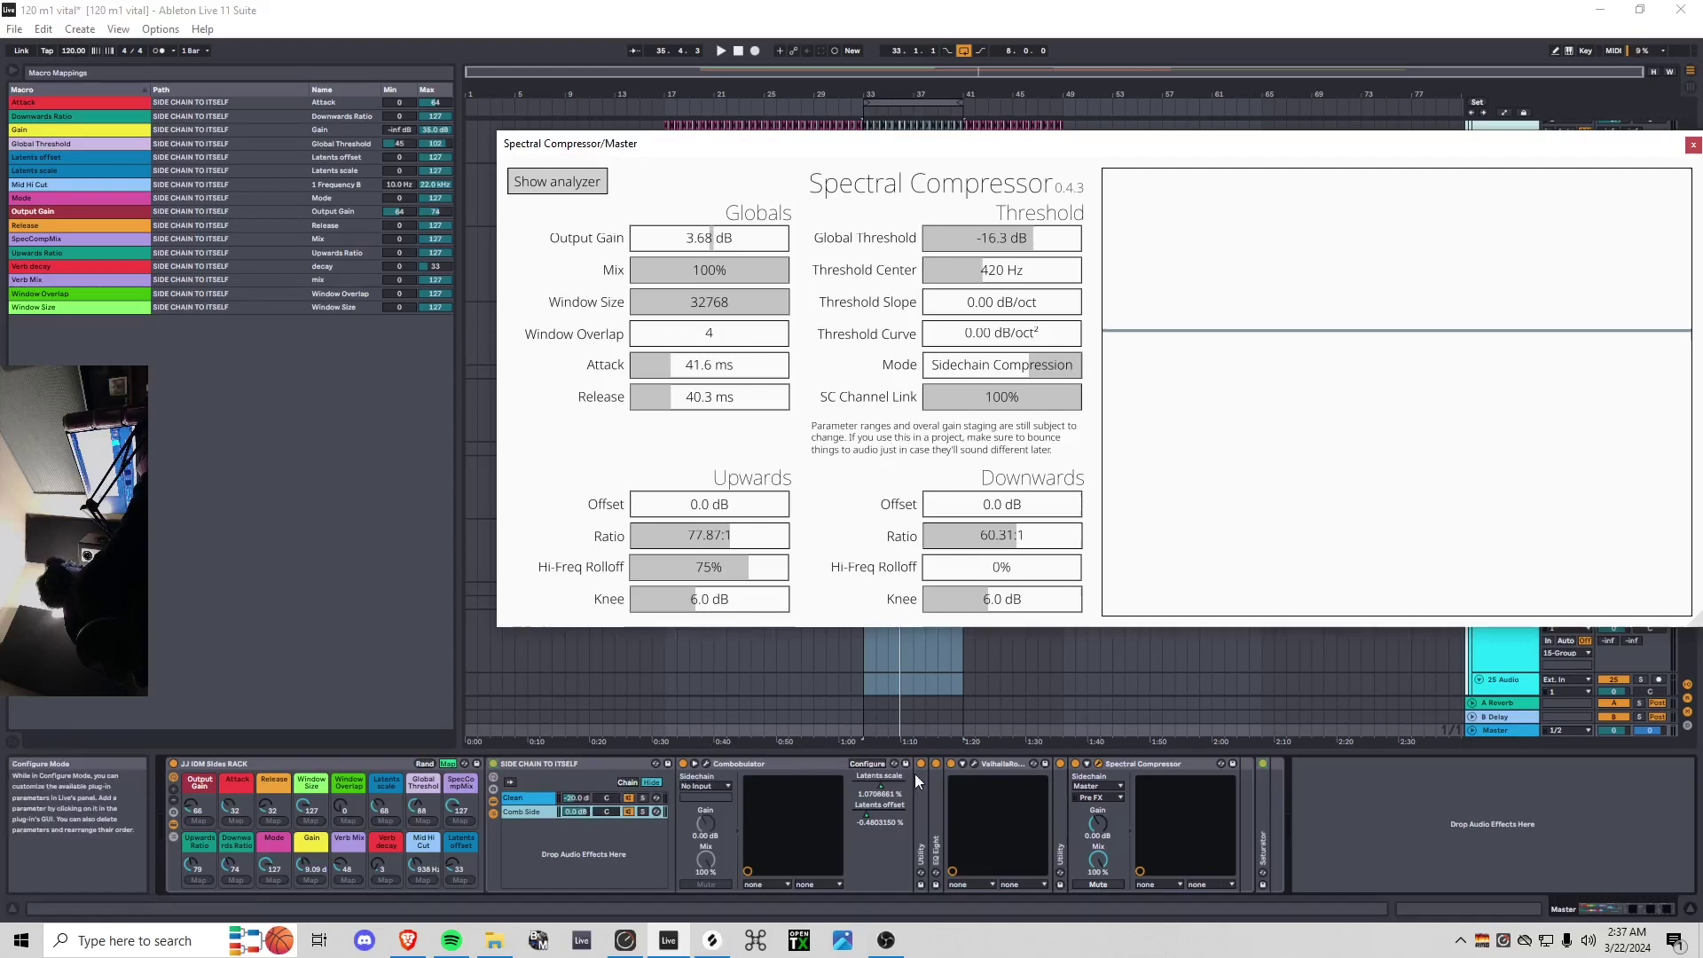
pyautogui.doubleClick(935, 811)
pyautogui.doubleClick(922, 806)
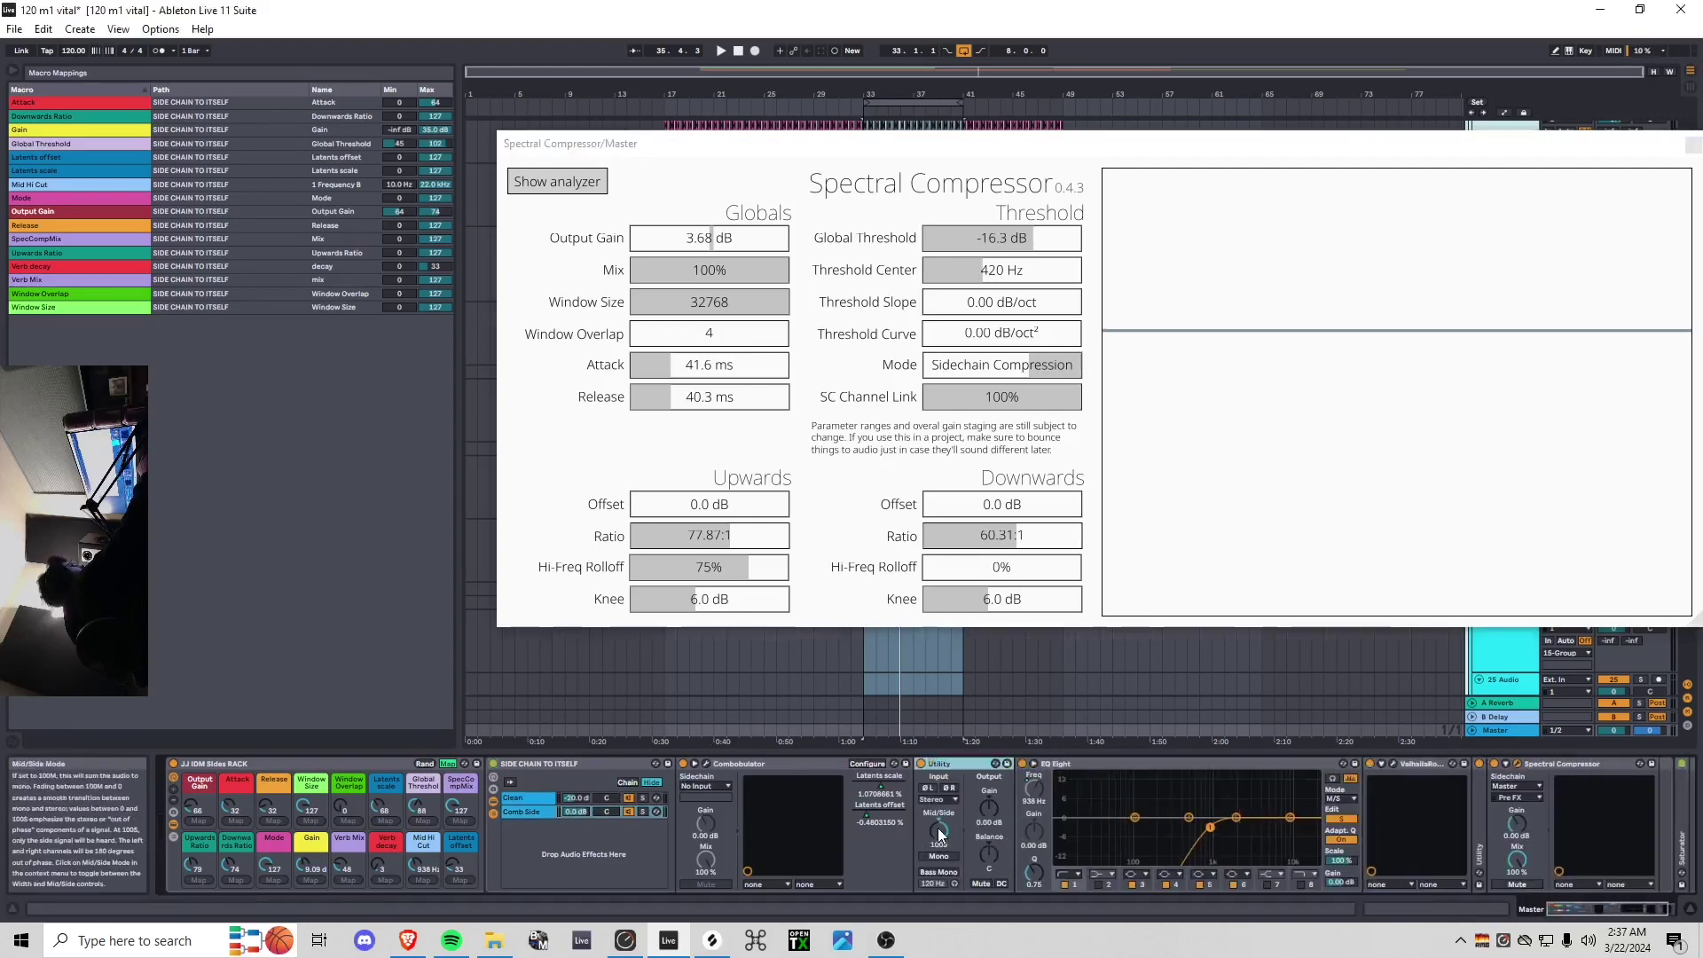
pyautogui.scroll(-2, 1306, 768)
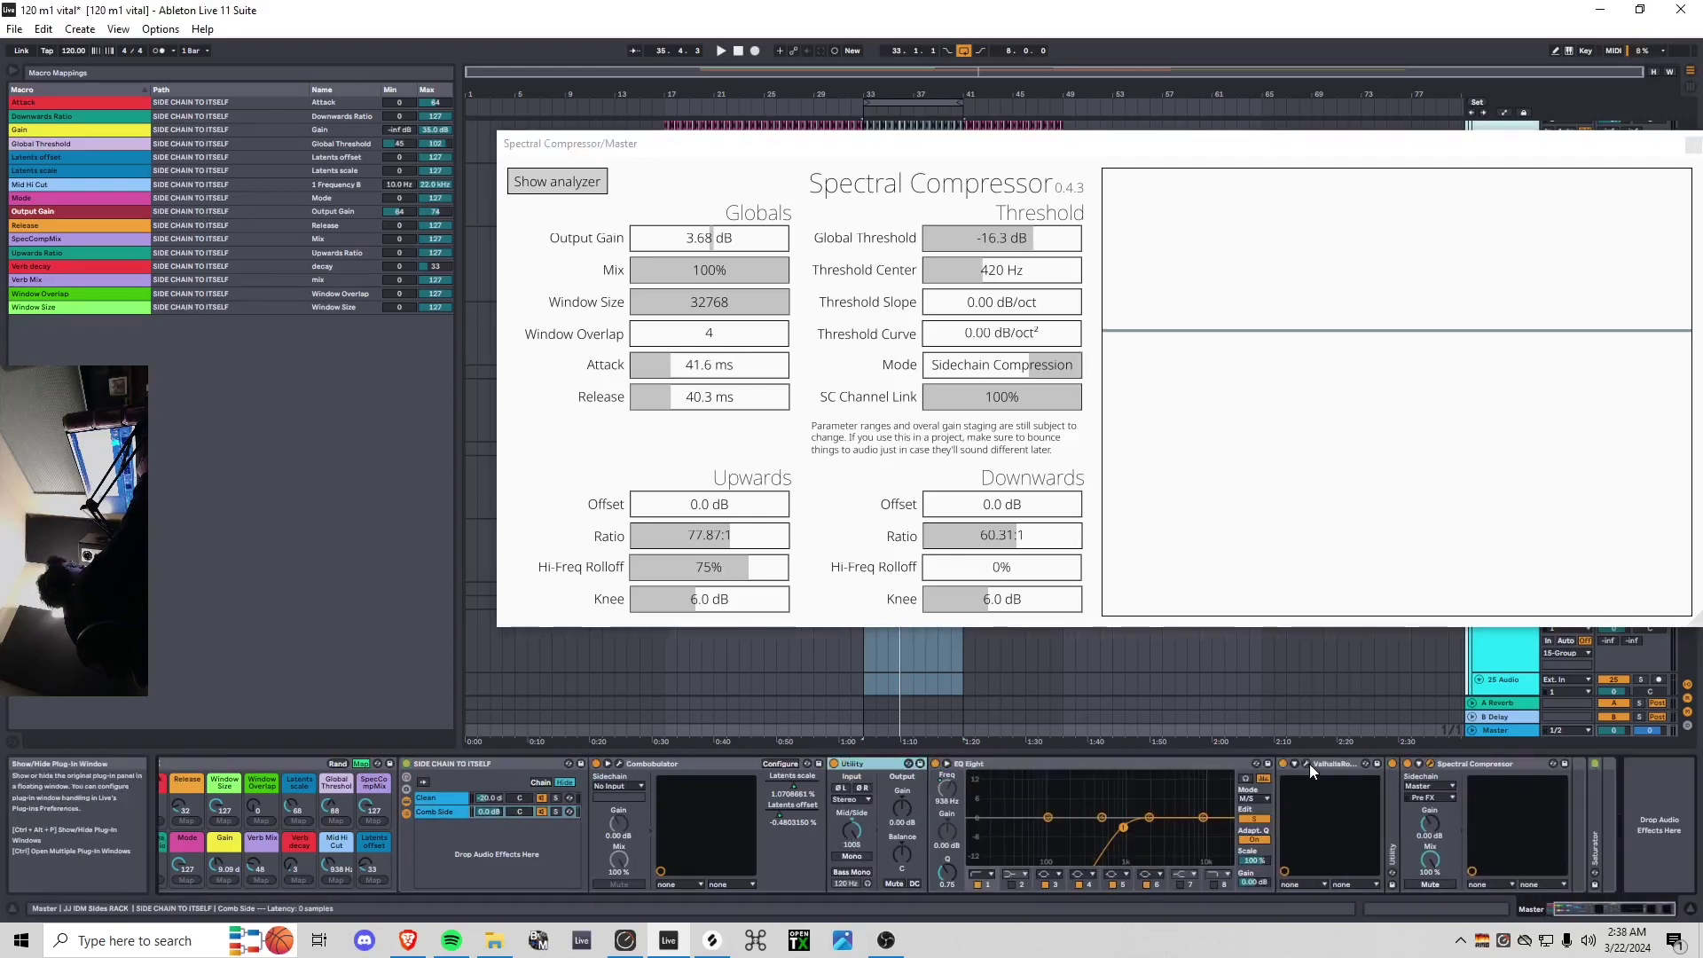
pyautogui.click(1310, 764)
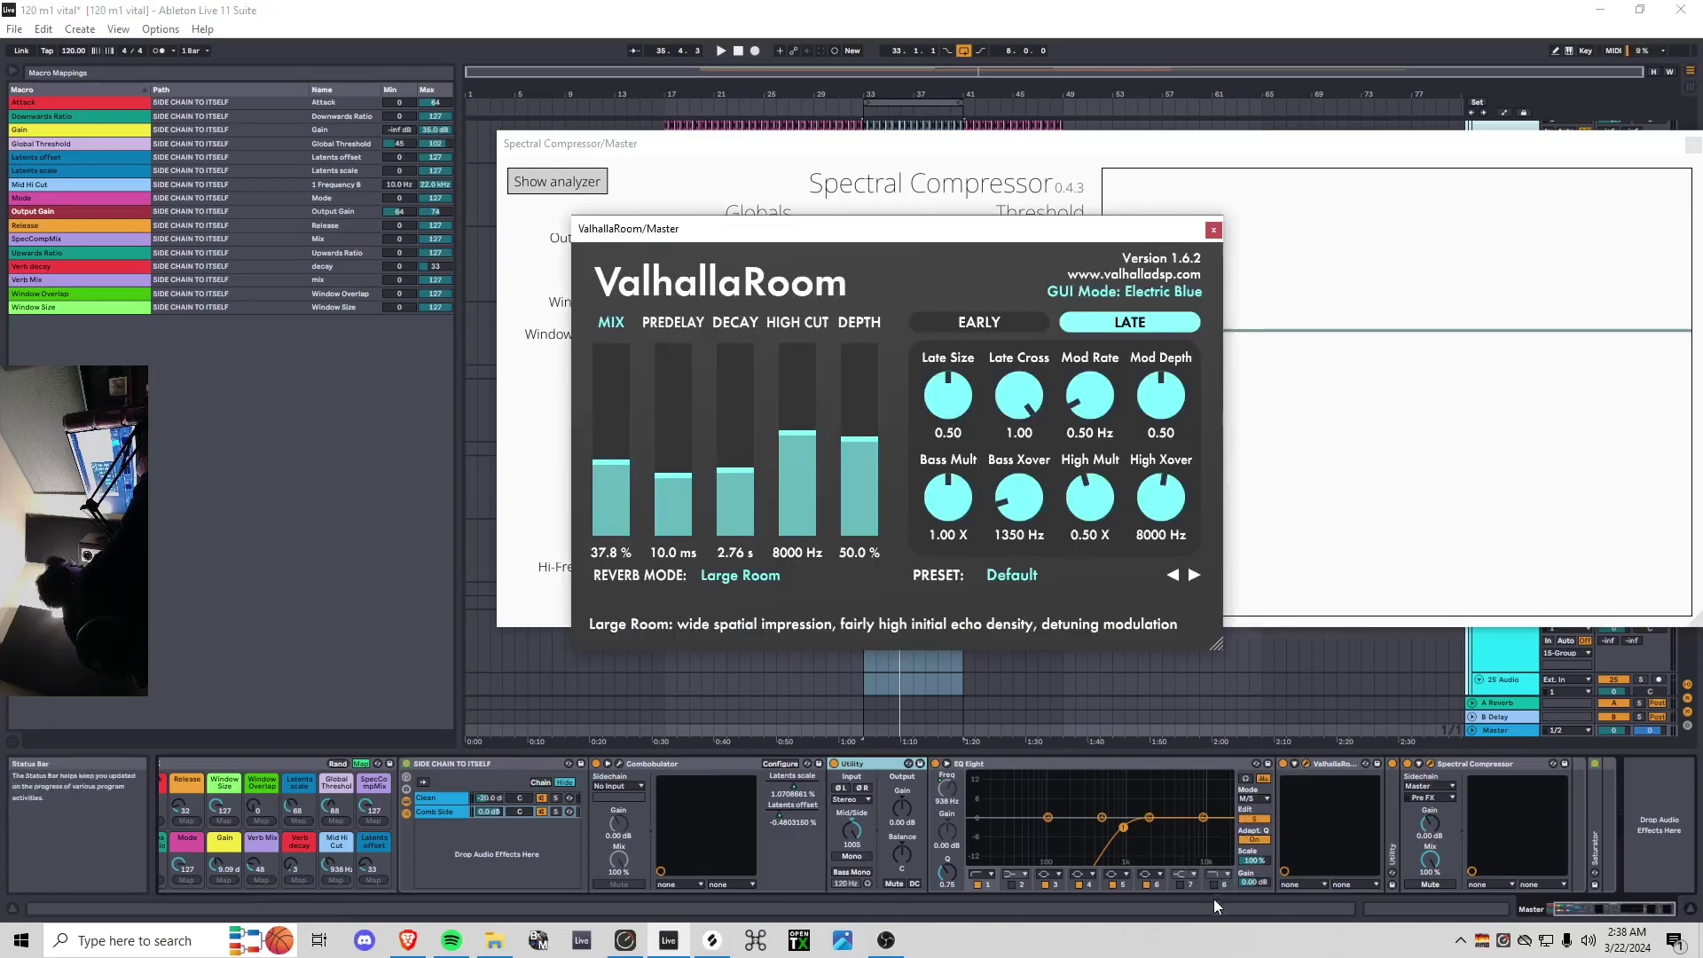
pyautogui.doubleClick(1391, 804)
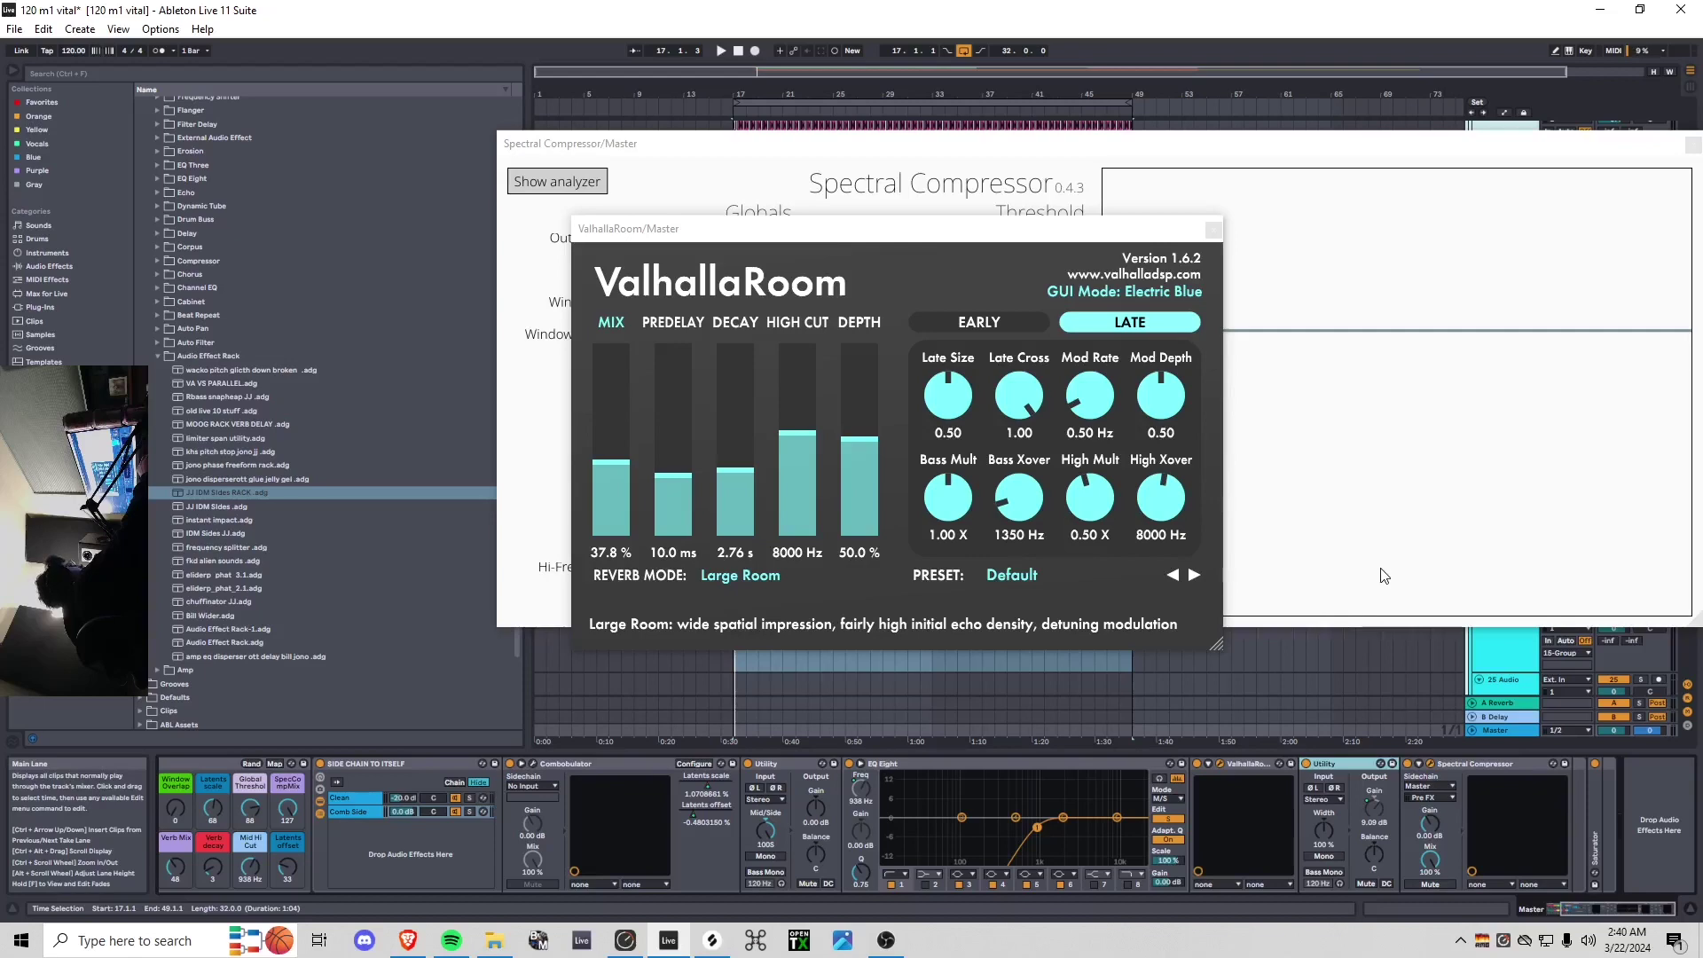
# Rearrange the floating Spectral Compressor and ValhallaRoom windows so both can be seen over the arrangement
pyautogui.click(1381, 510)
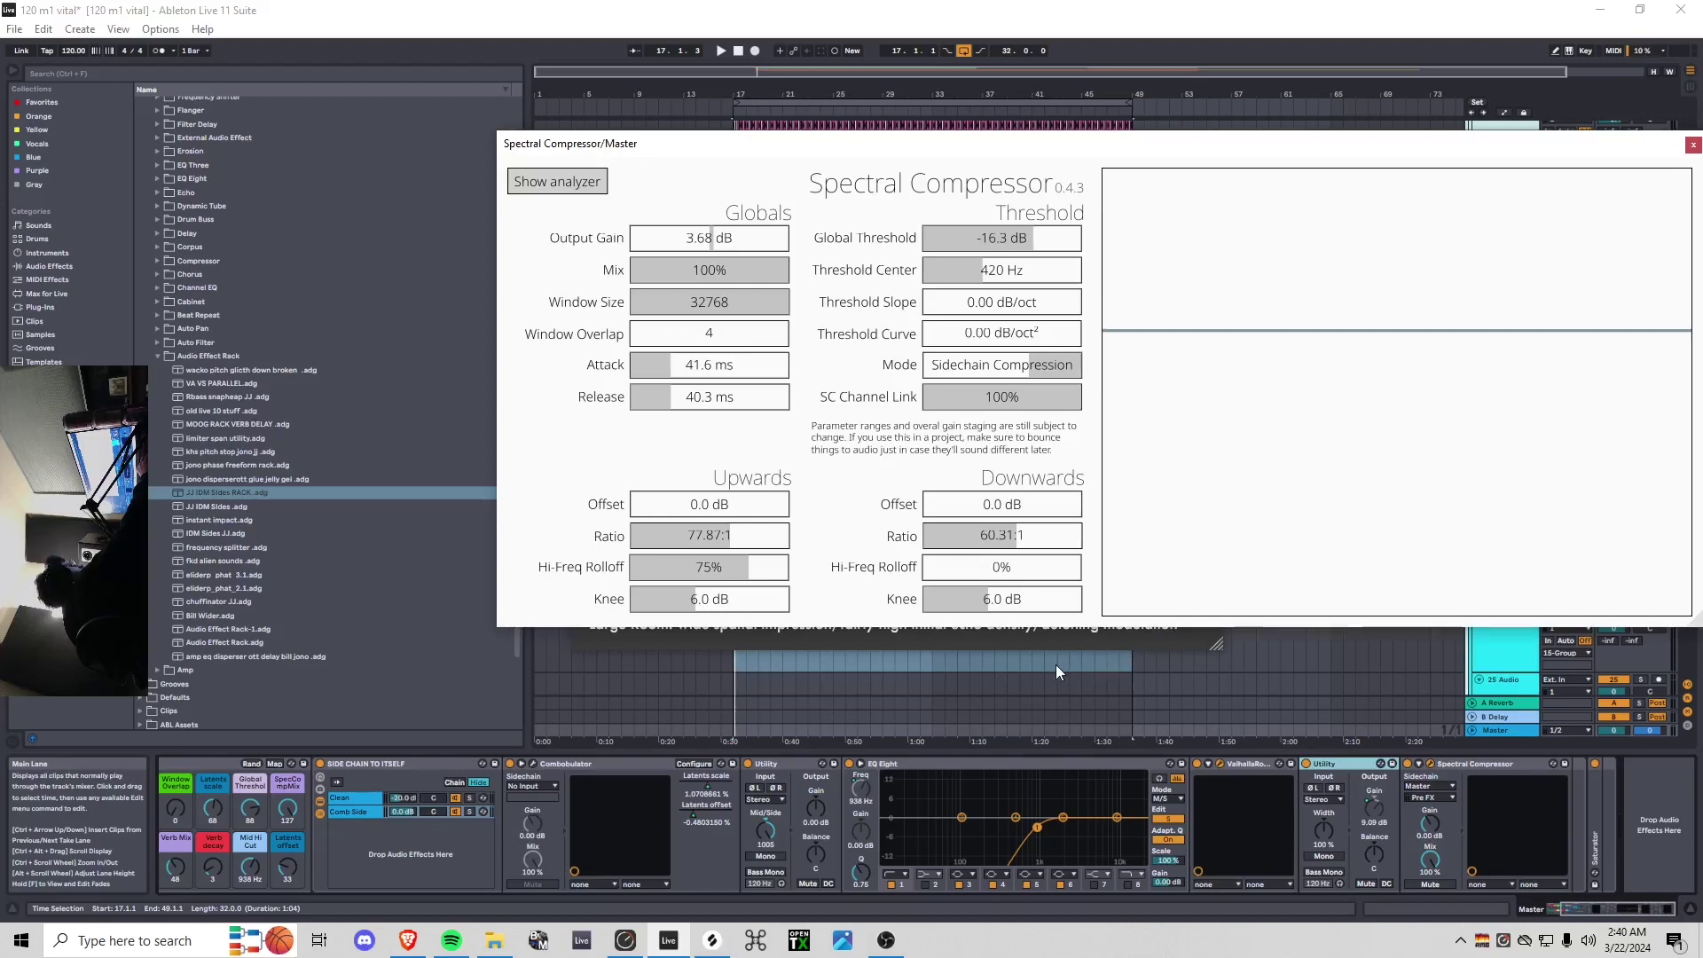
pyautogui.click(730, 663)
pyautogui.moveTo(901, 149); pyautogui.dragTo(765, 353)
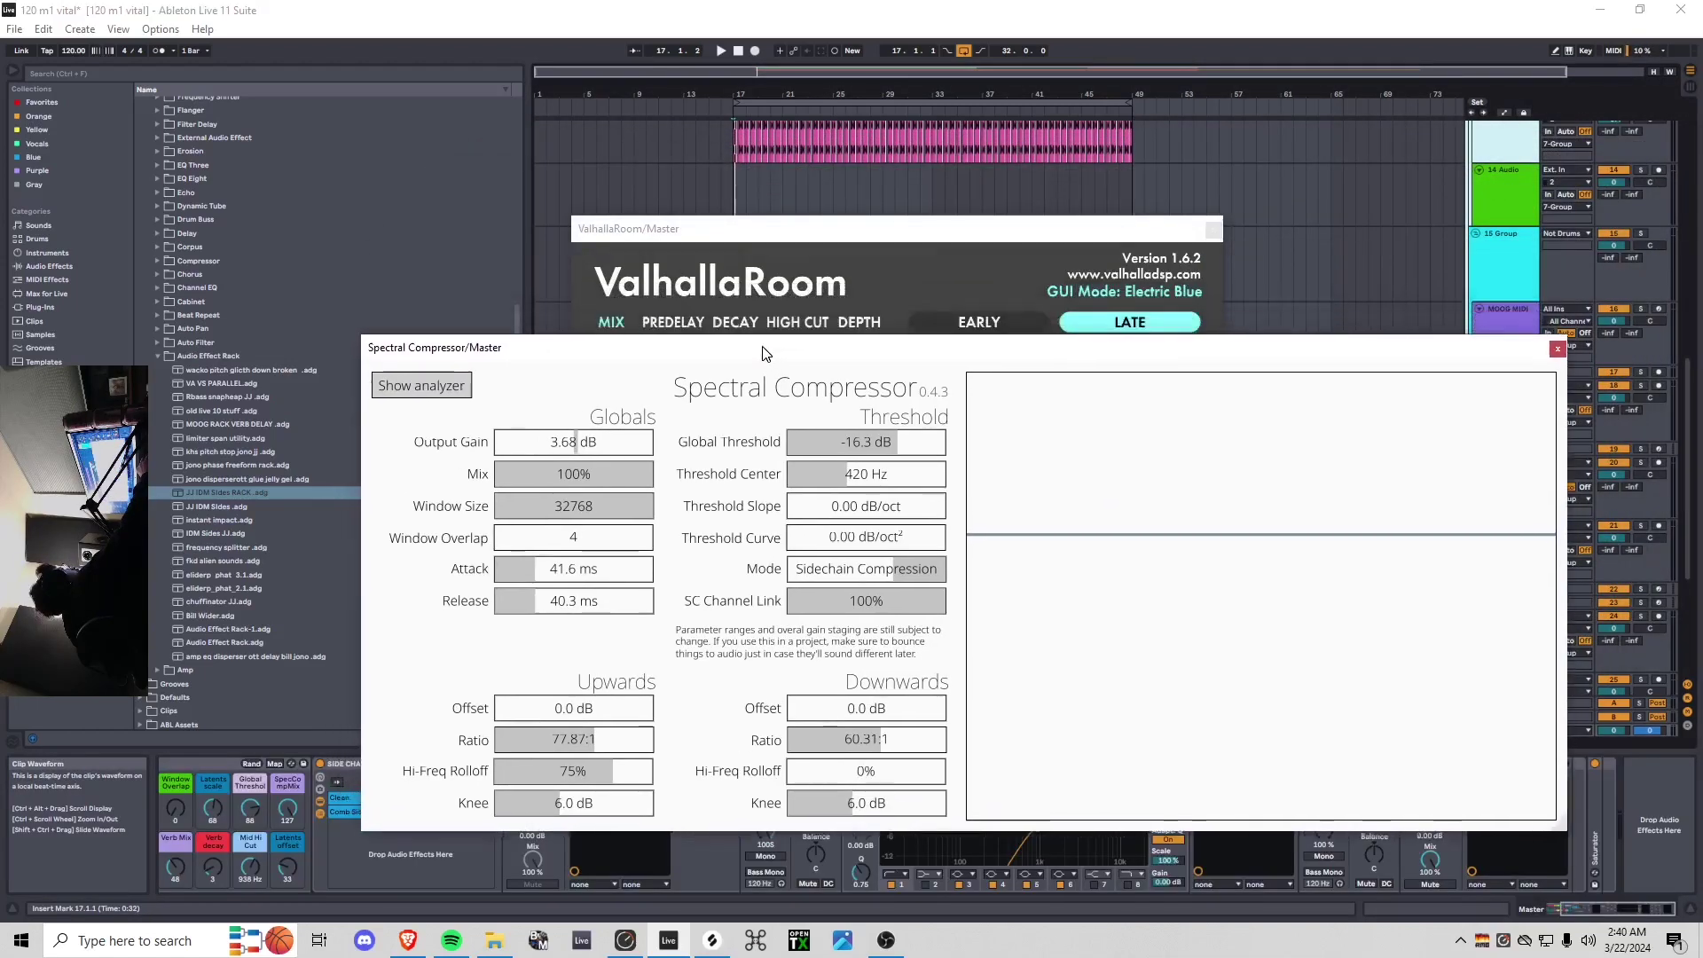
pyautogui.moveTo(777, 229); pyautogui.dragTo(322, 231)
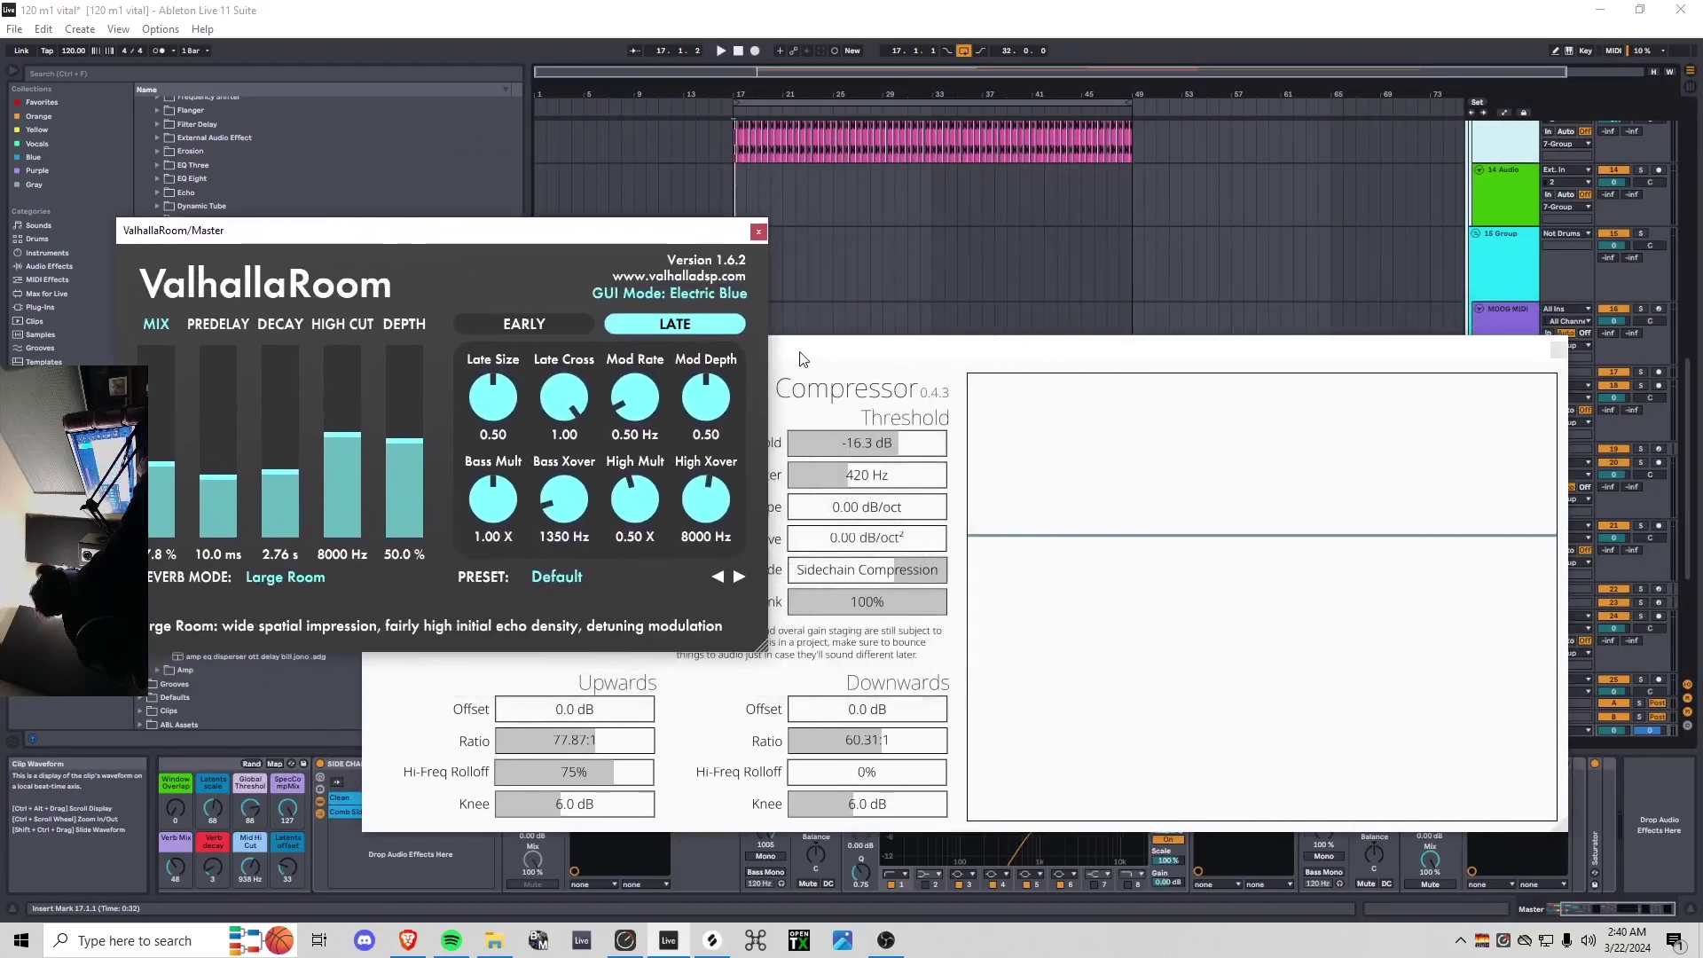
pyautogui.moveTo(803, 358); pyautogui.dragTo(899, 380)
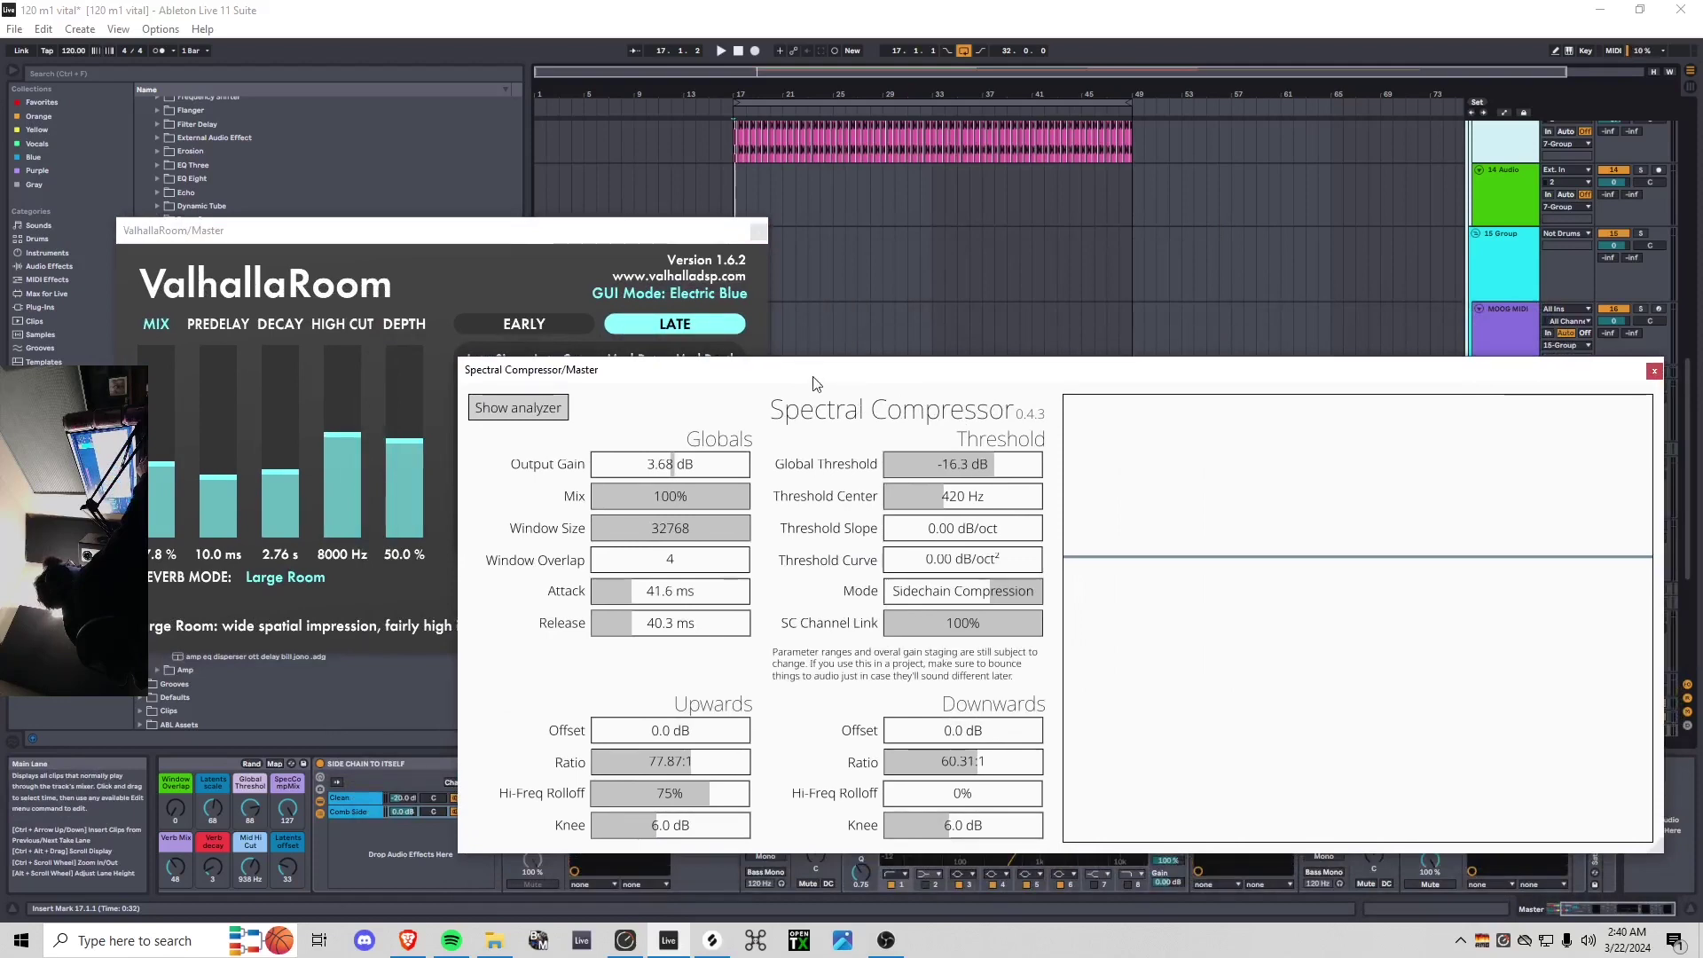
# Play the arrangement from bar 17 with the Master track selected and examine the Spectral Compressor's live spectrum beside ValhallaRoom
pyautogui.click(741, 176)
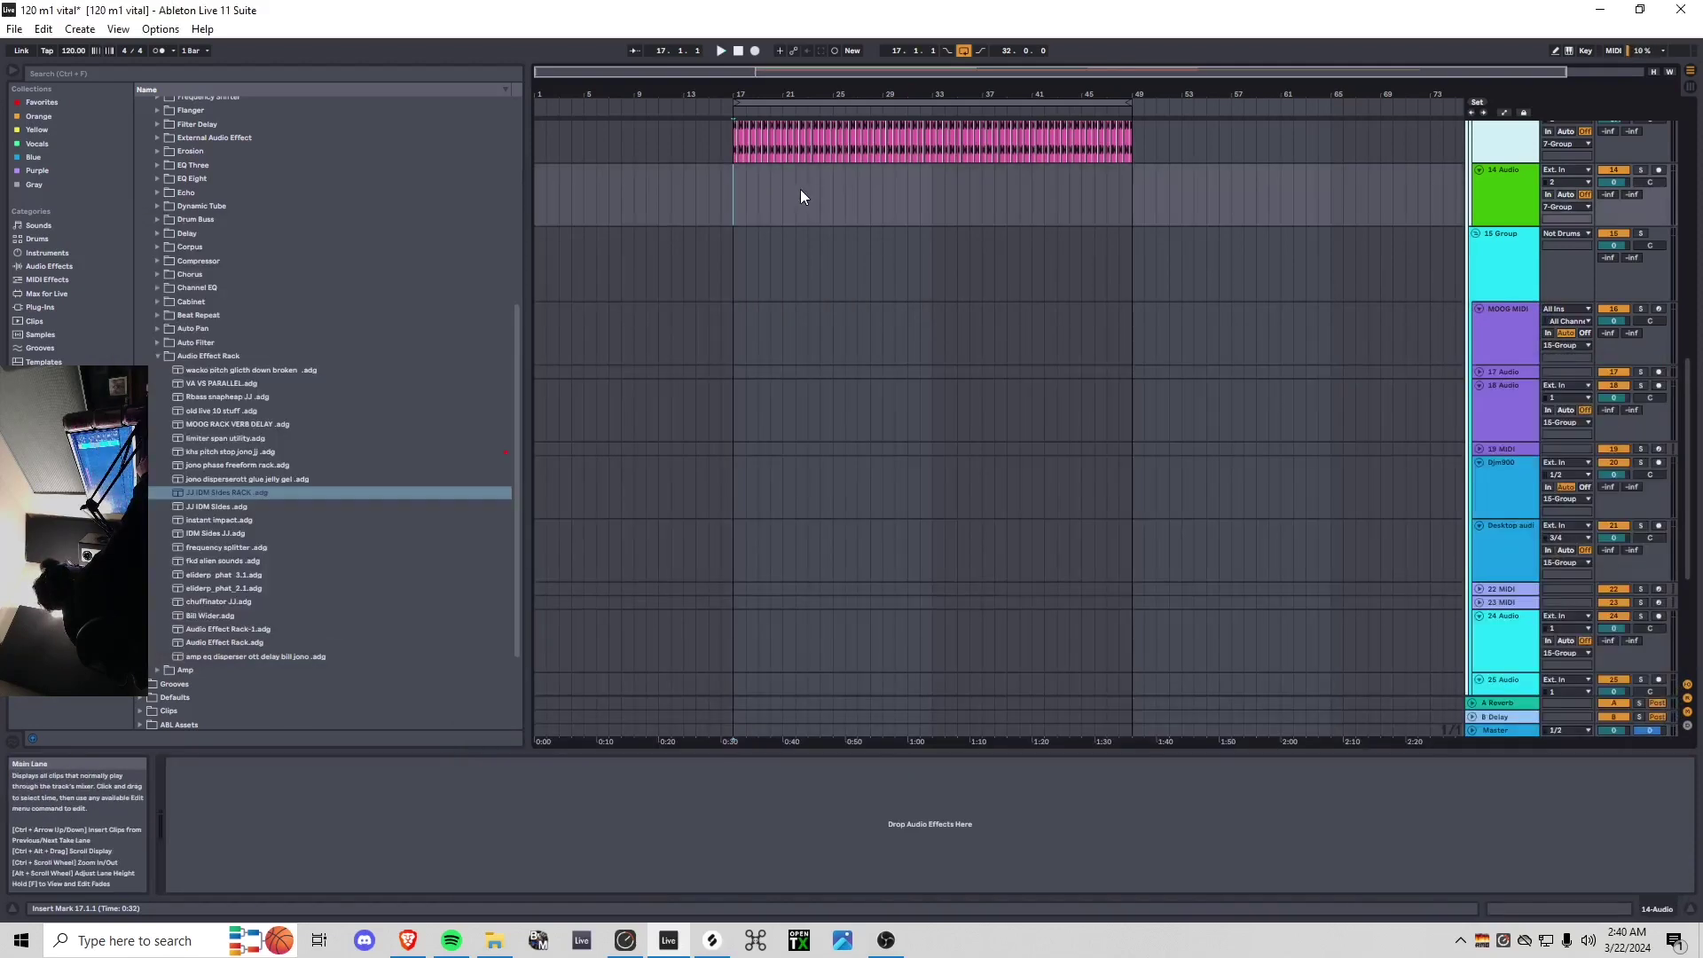
pyautogui.click(1525, 728)
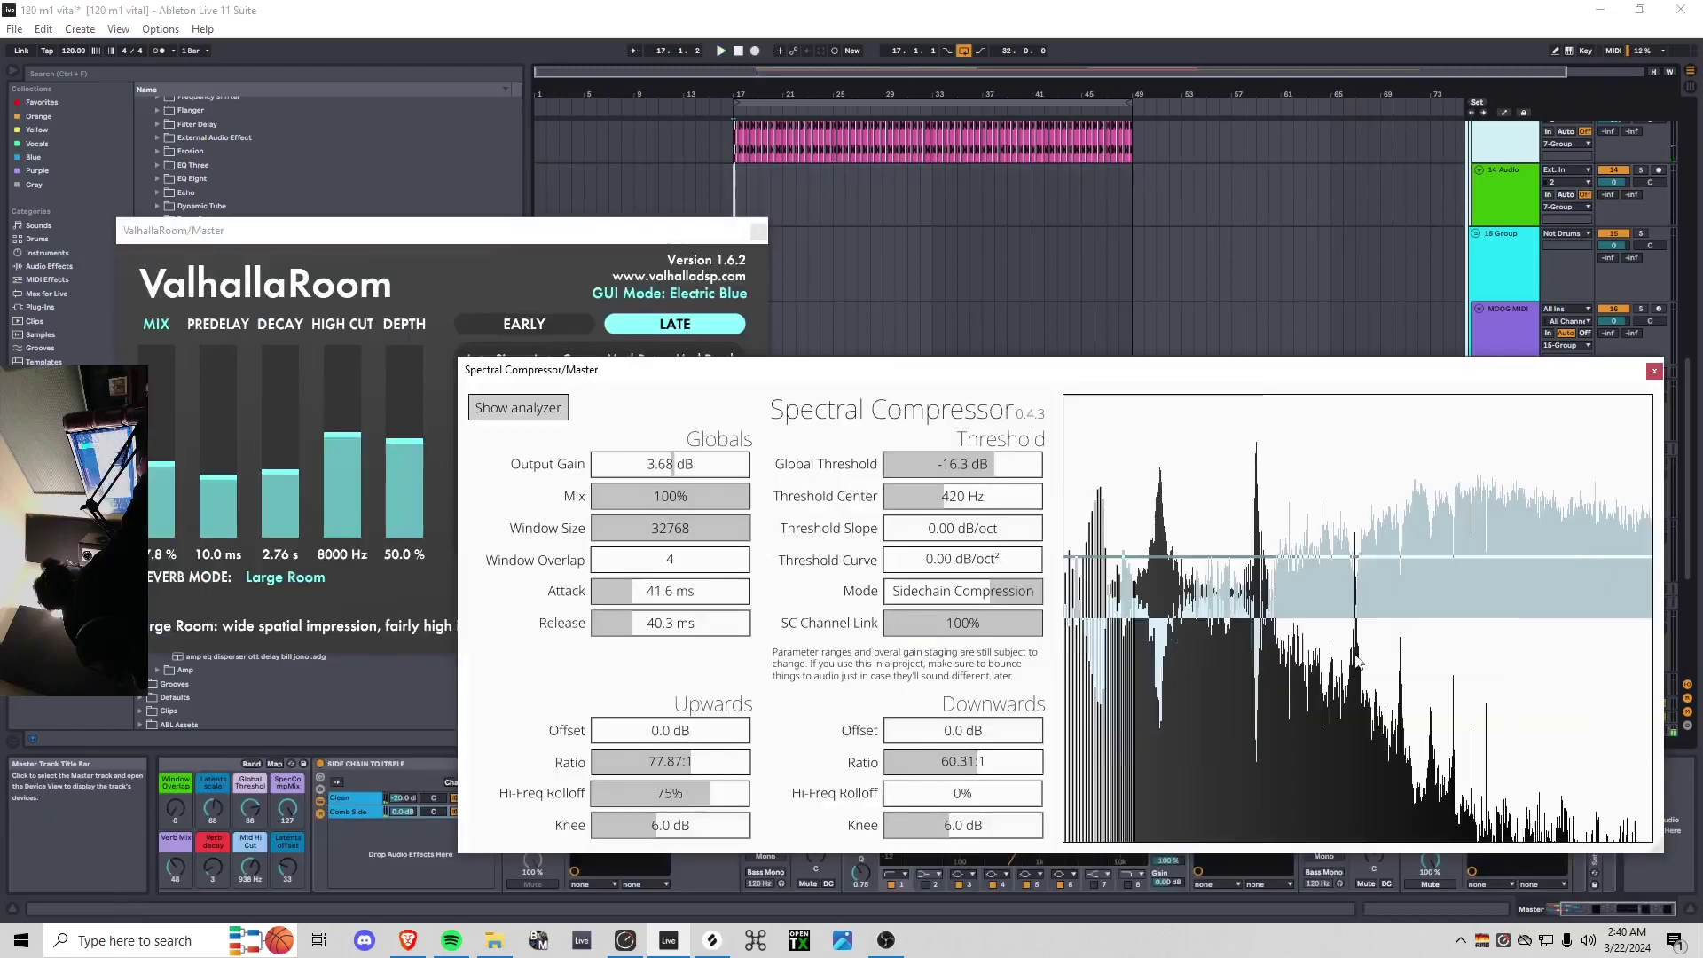
pyautogui.click(589, 241)
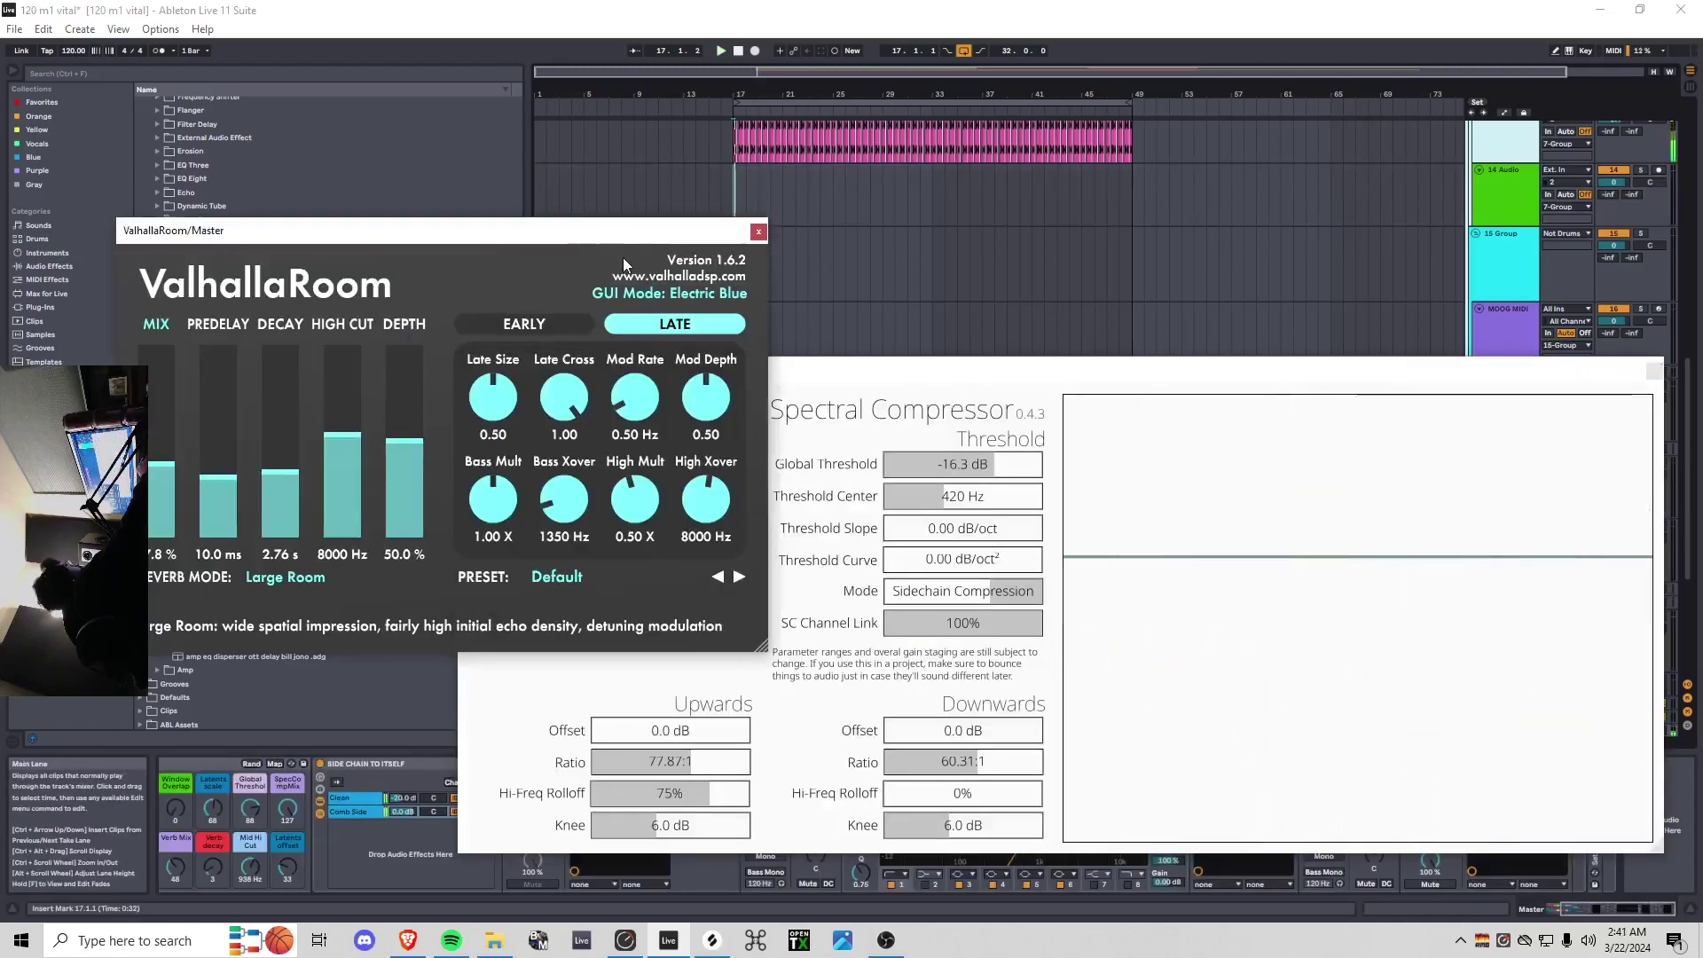
pyautogui.click(843, 369)
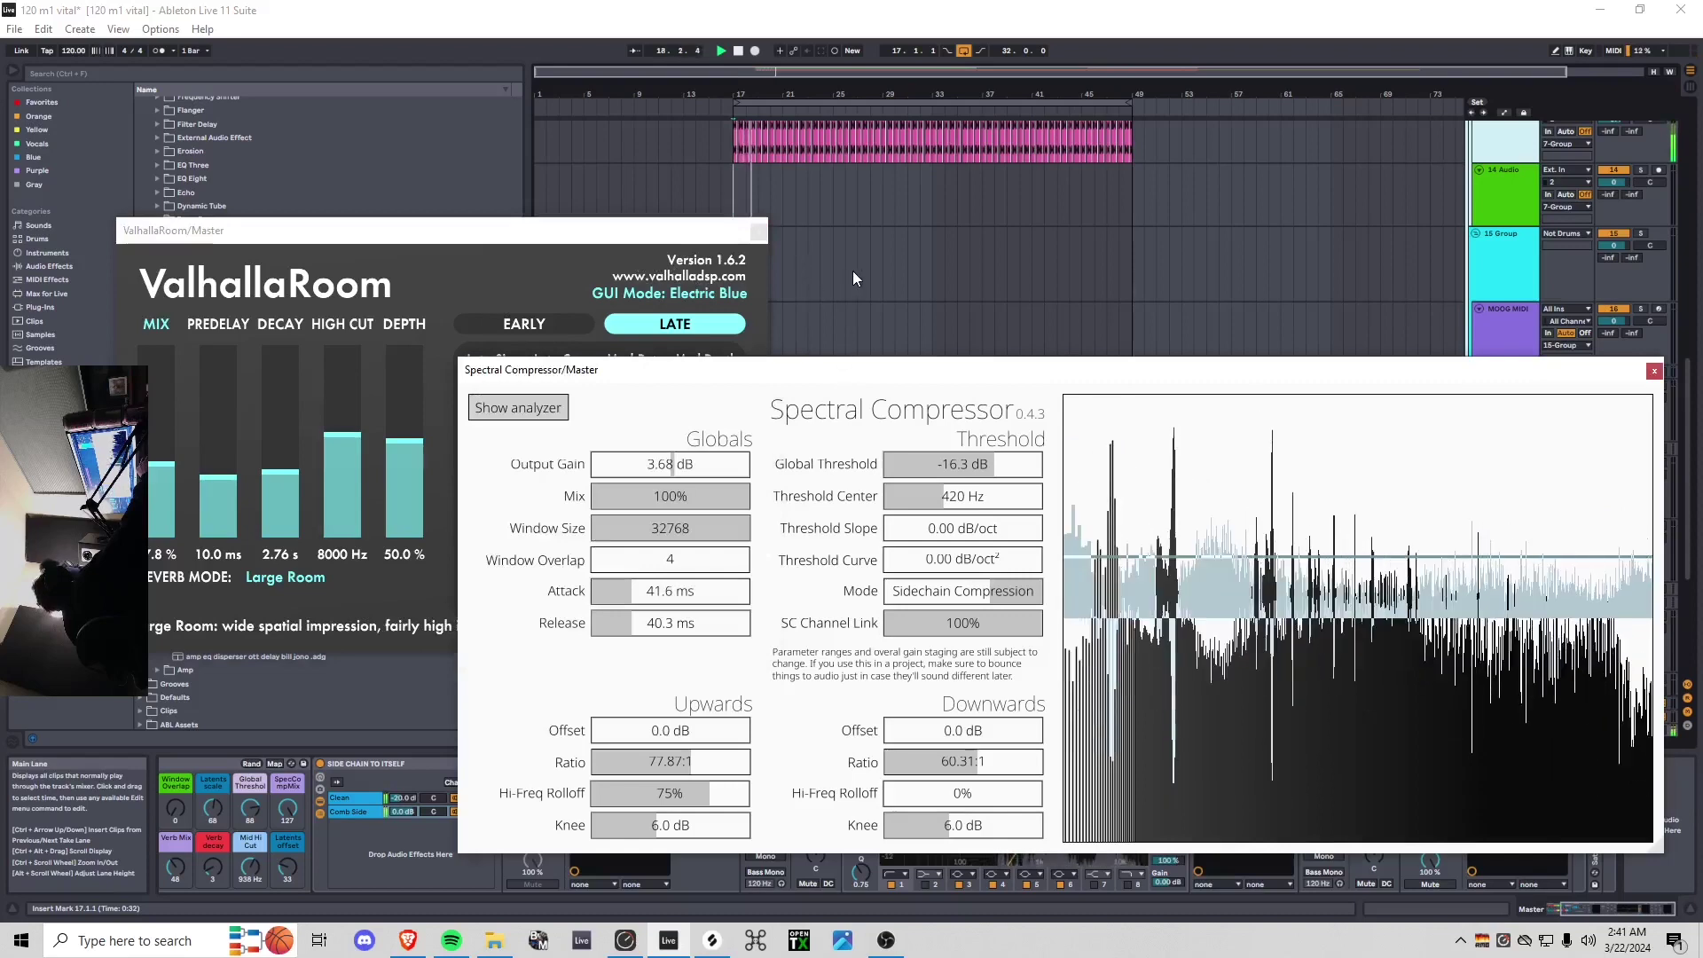
pyautogui.click(807, 266)
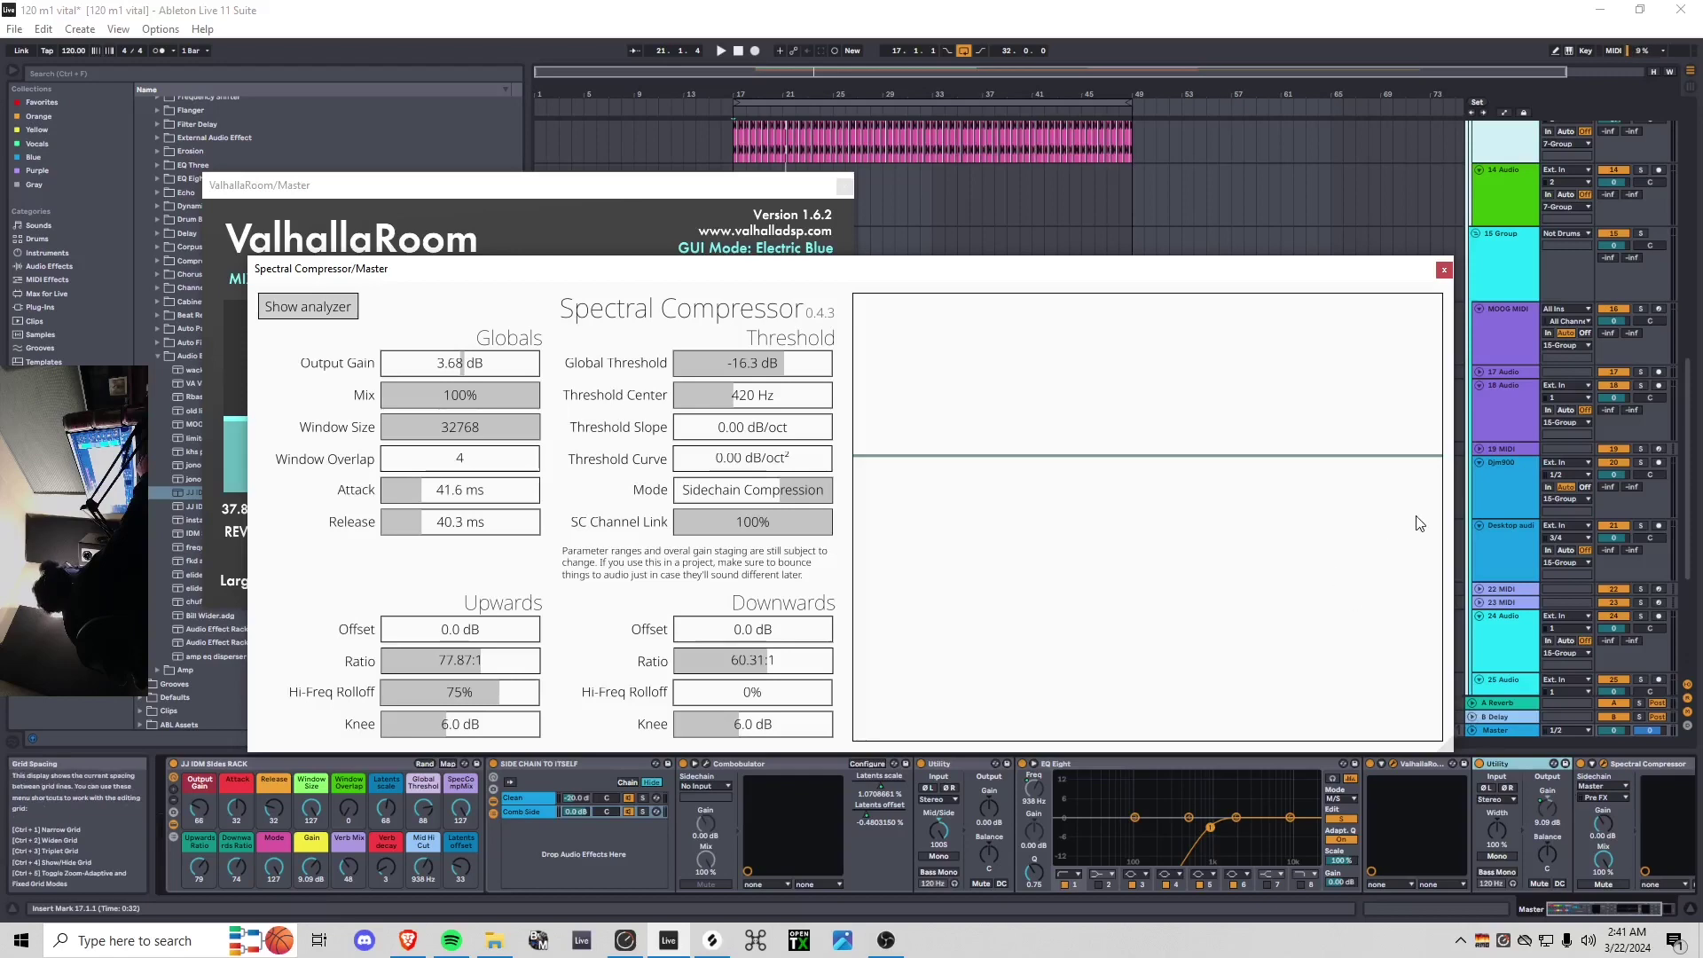
# Close the Spectral Compressor and ValhallaRoom windows and examine the Combobulator plug-in's interface
pyautogui.click(1444, 271)
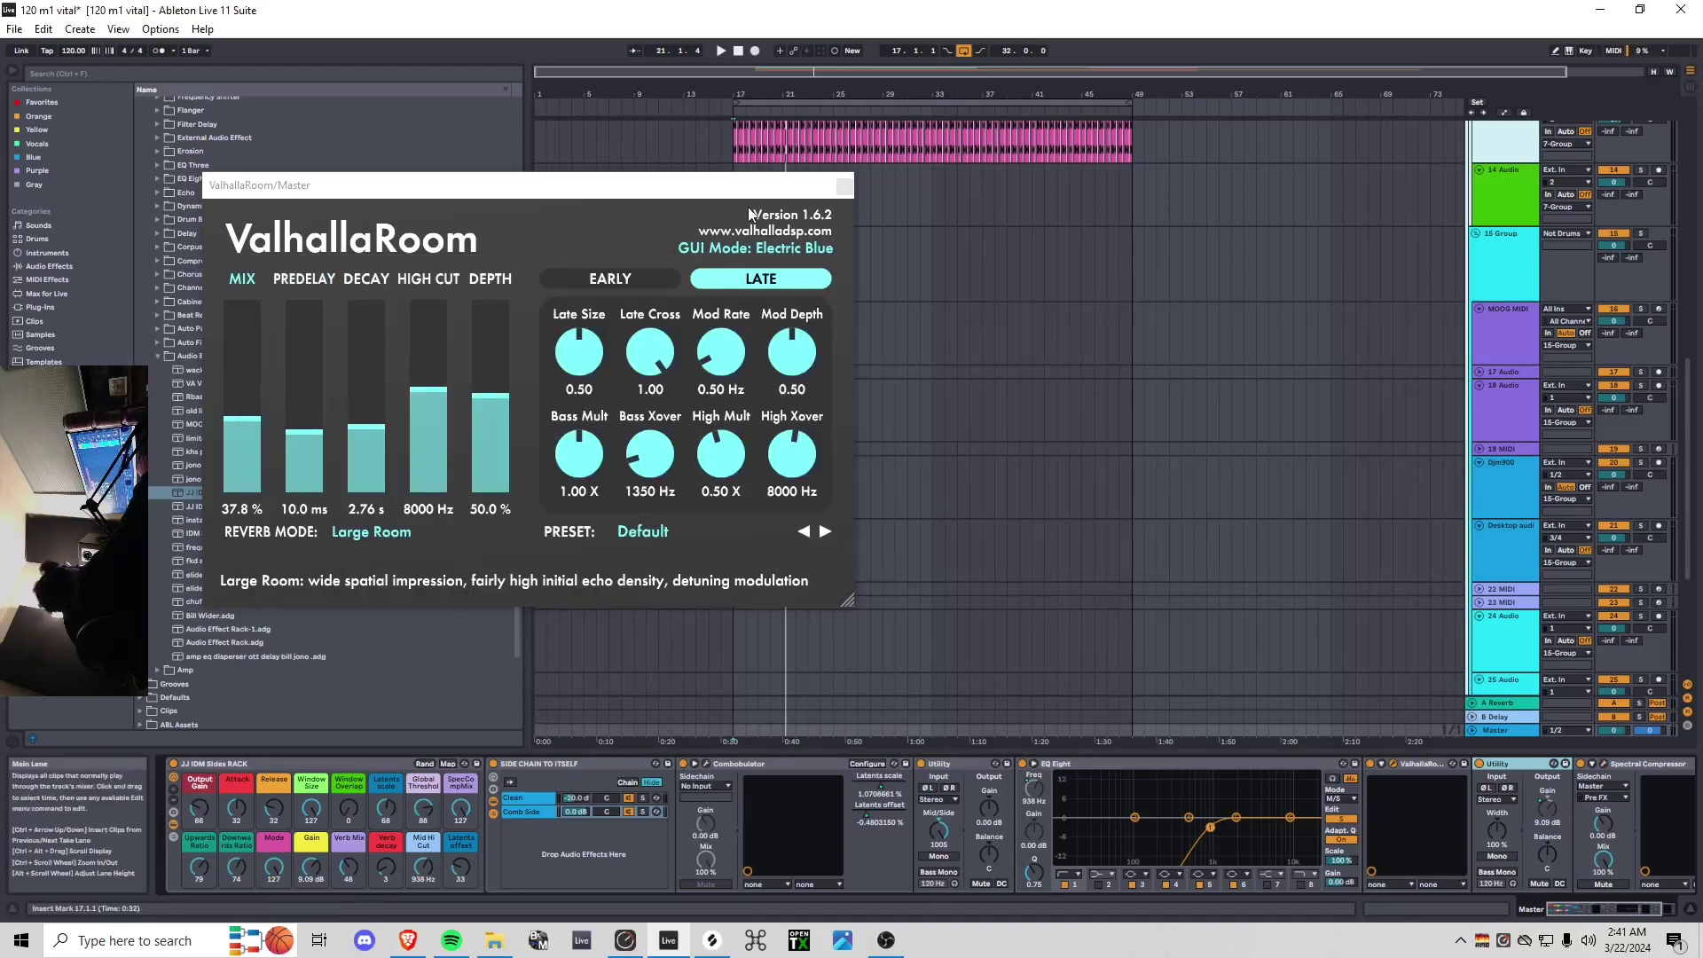
pyautogui.moveTo(824, 185); pyautogui.dragTo(721, 238)
pyautogui.click(741, 239)
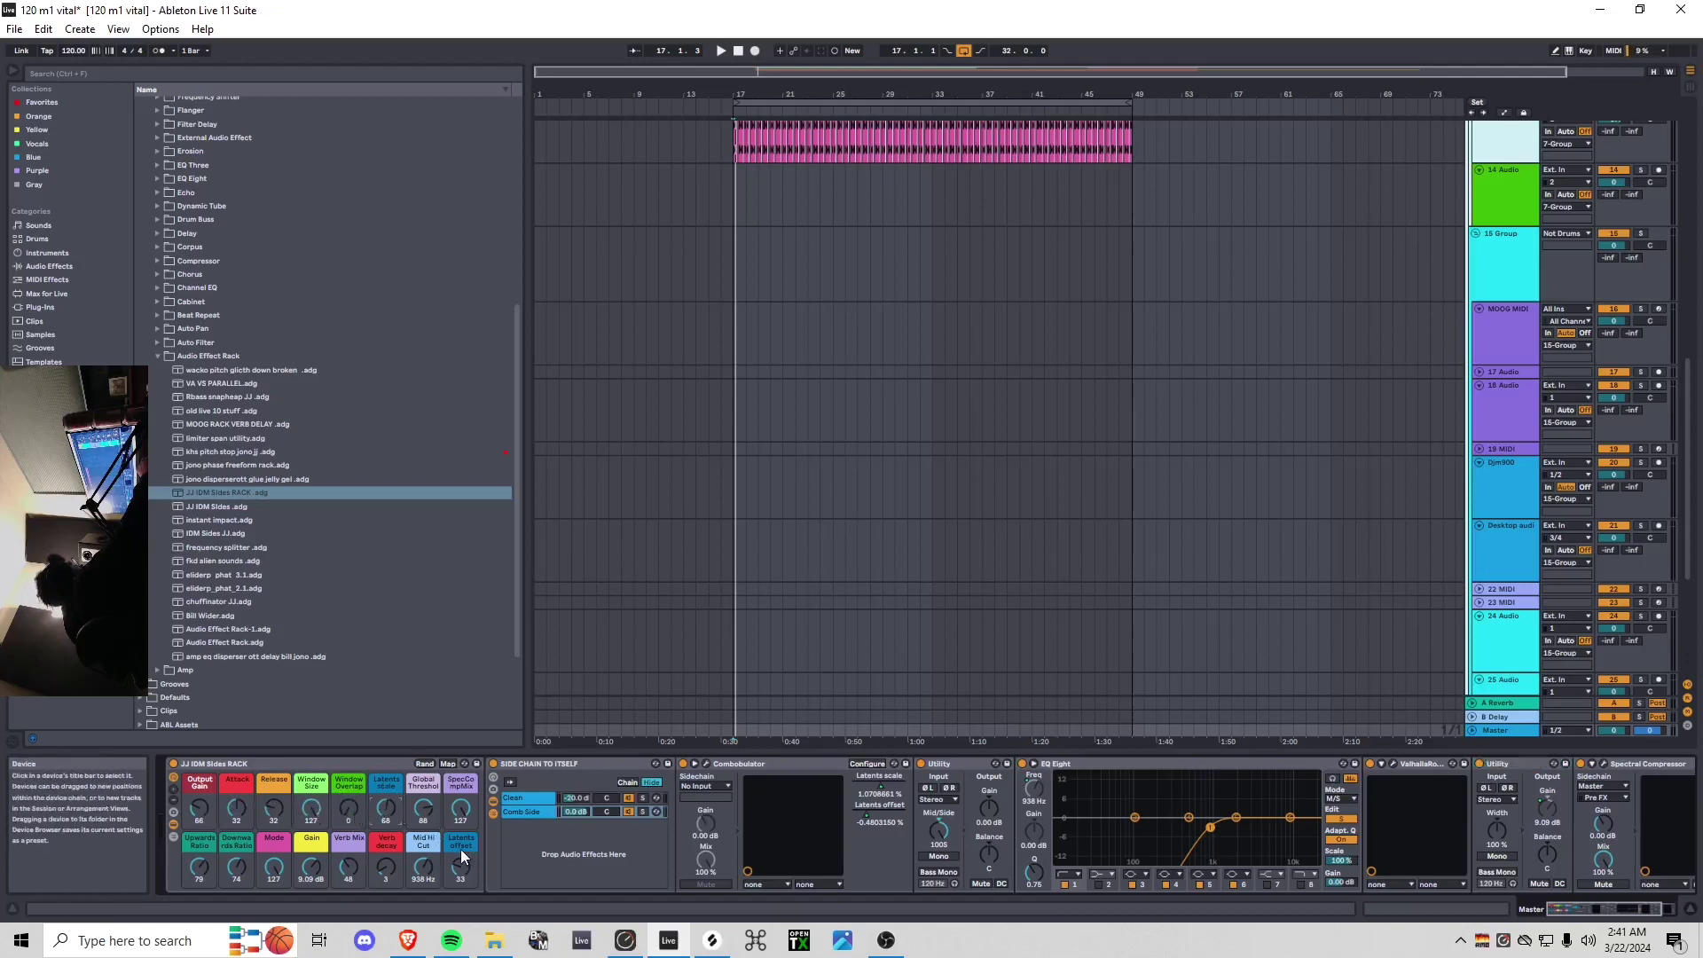
pyautogui.click(706, 763)
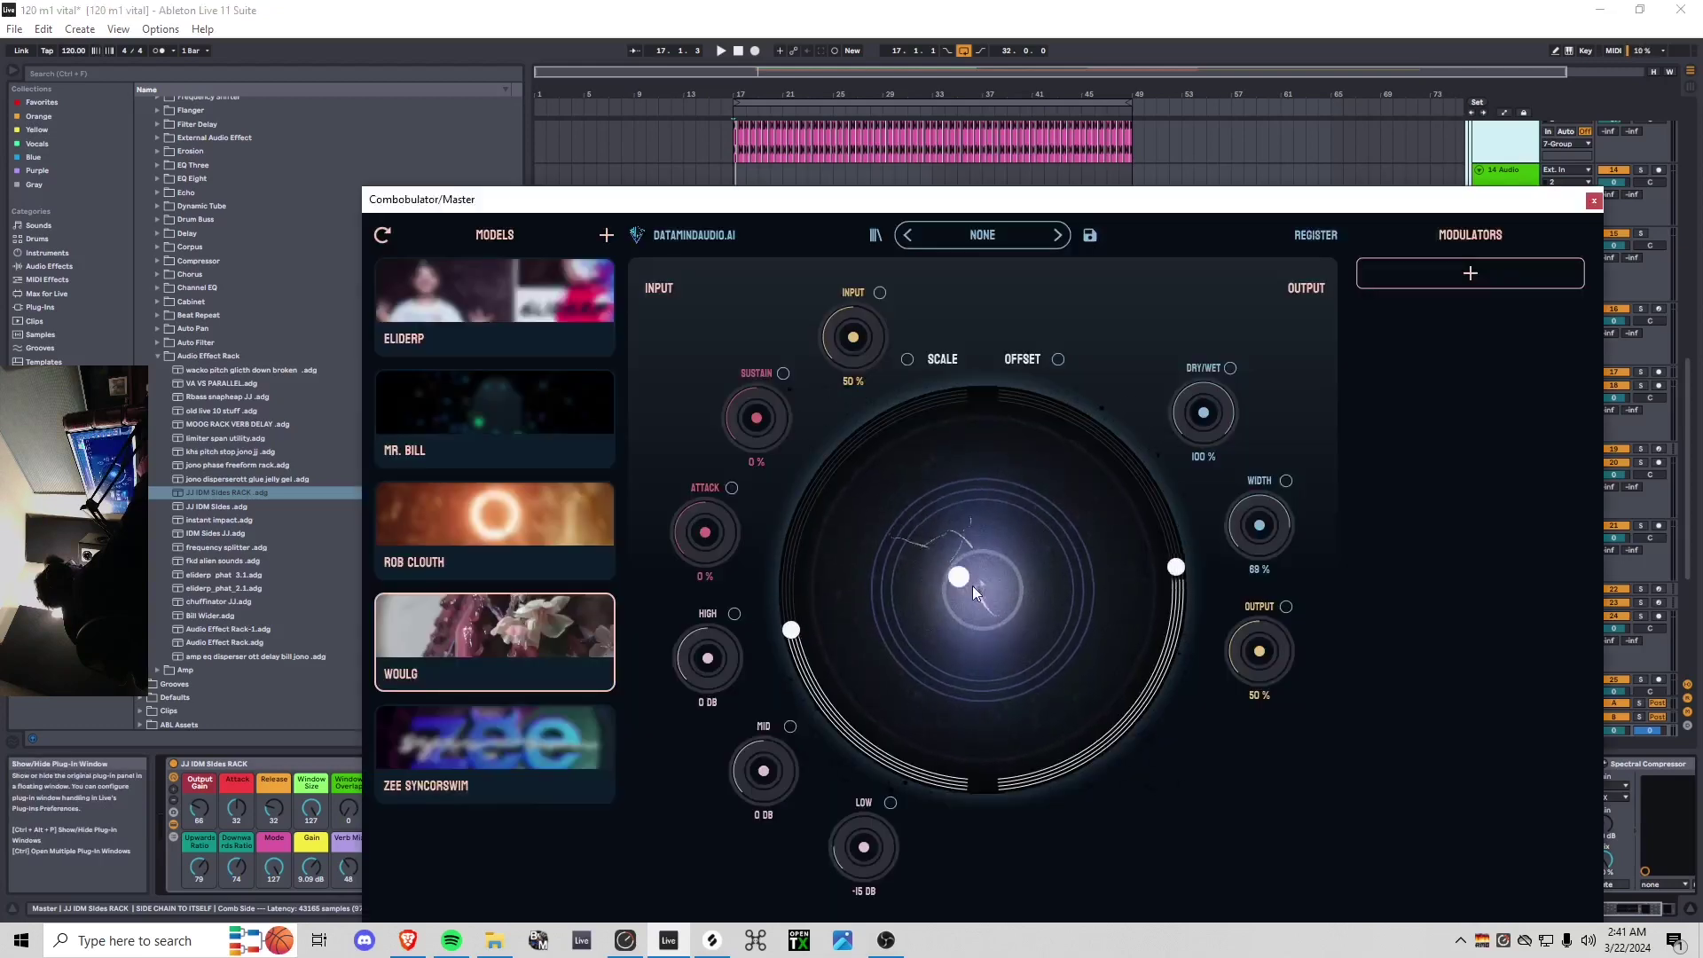
pyautogui.click(1589, 202)
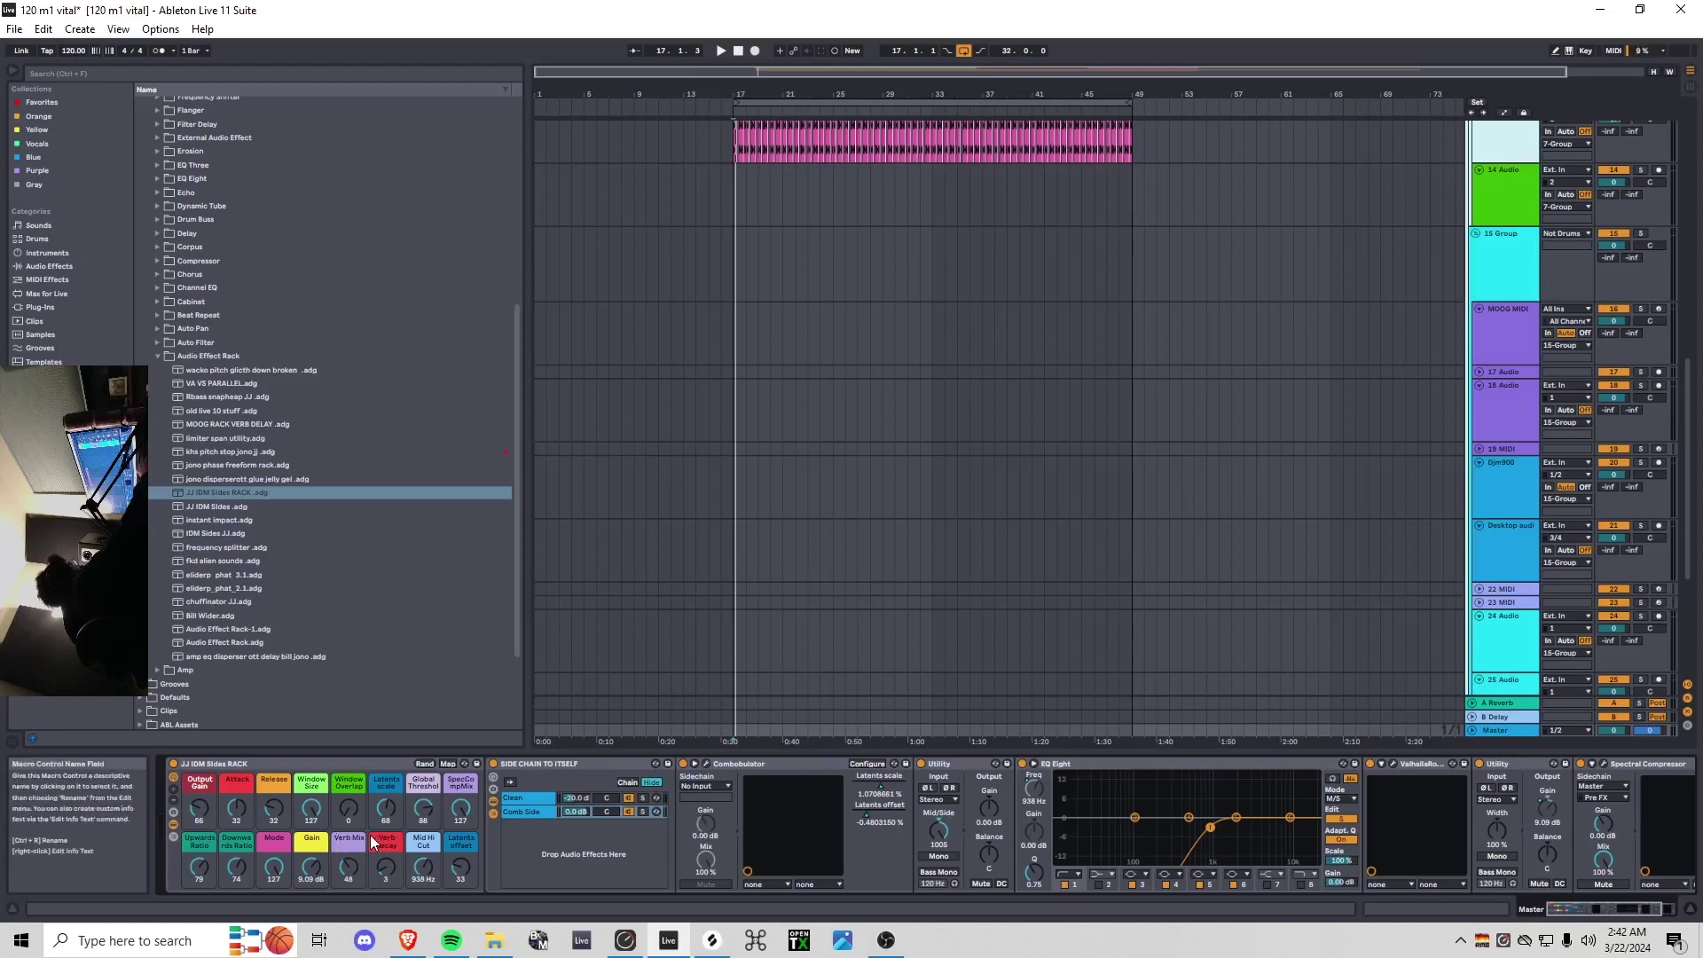
# Play the arrangement and audition the rack's Mode macro at 0 before restoring it to 127
pyautogui.press('space')
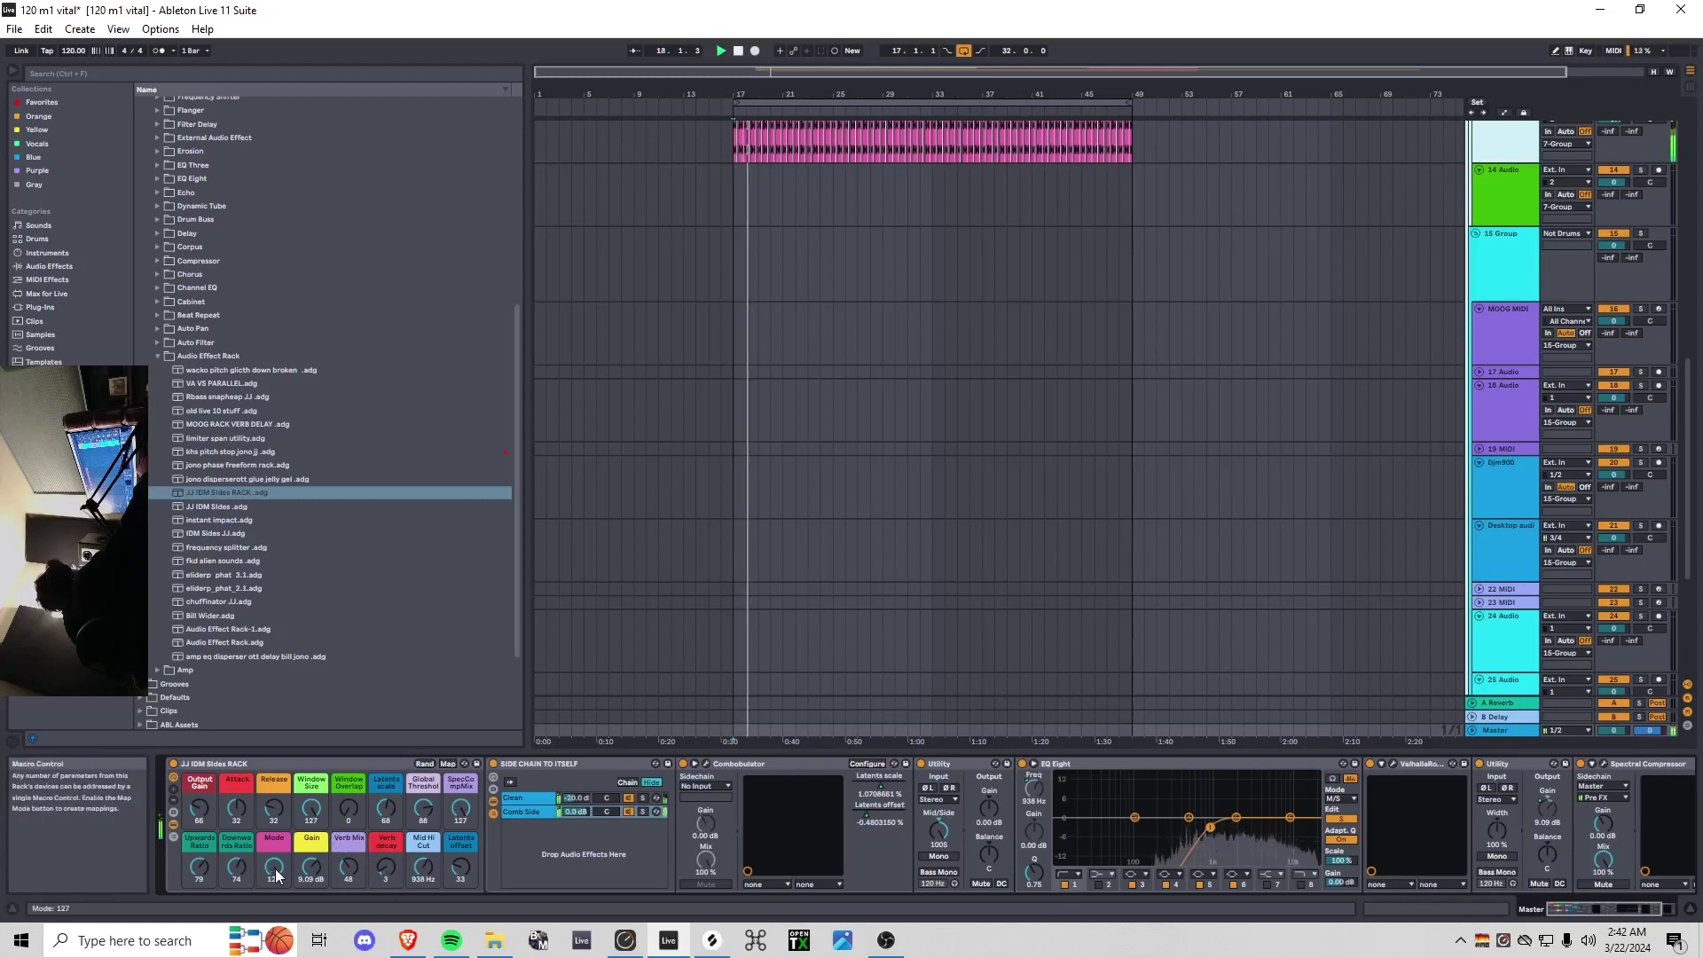
pyautogui.moveTo(272, 868); pyautogui.dragTo(271, 922)
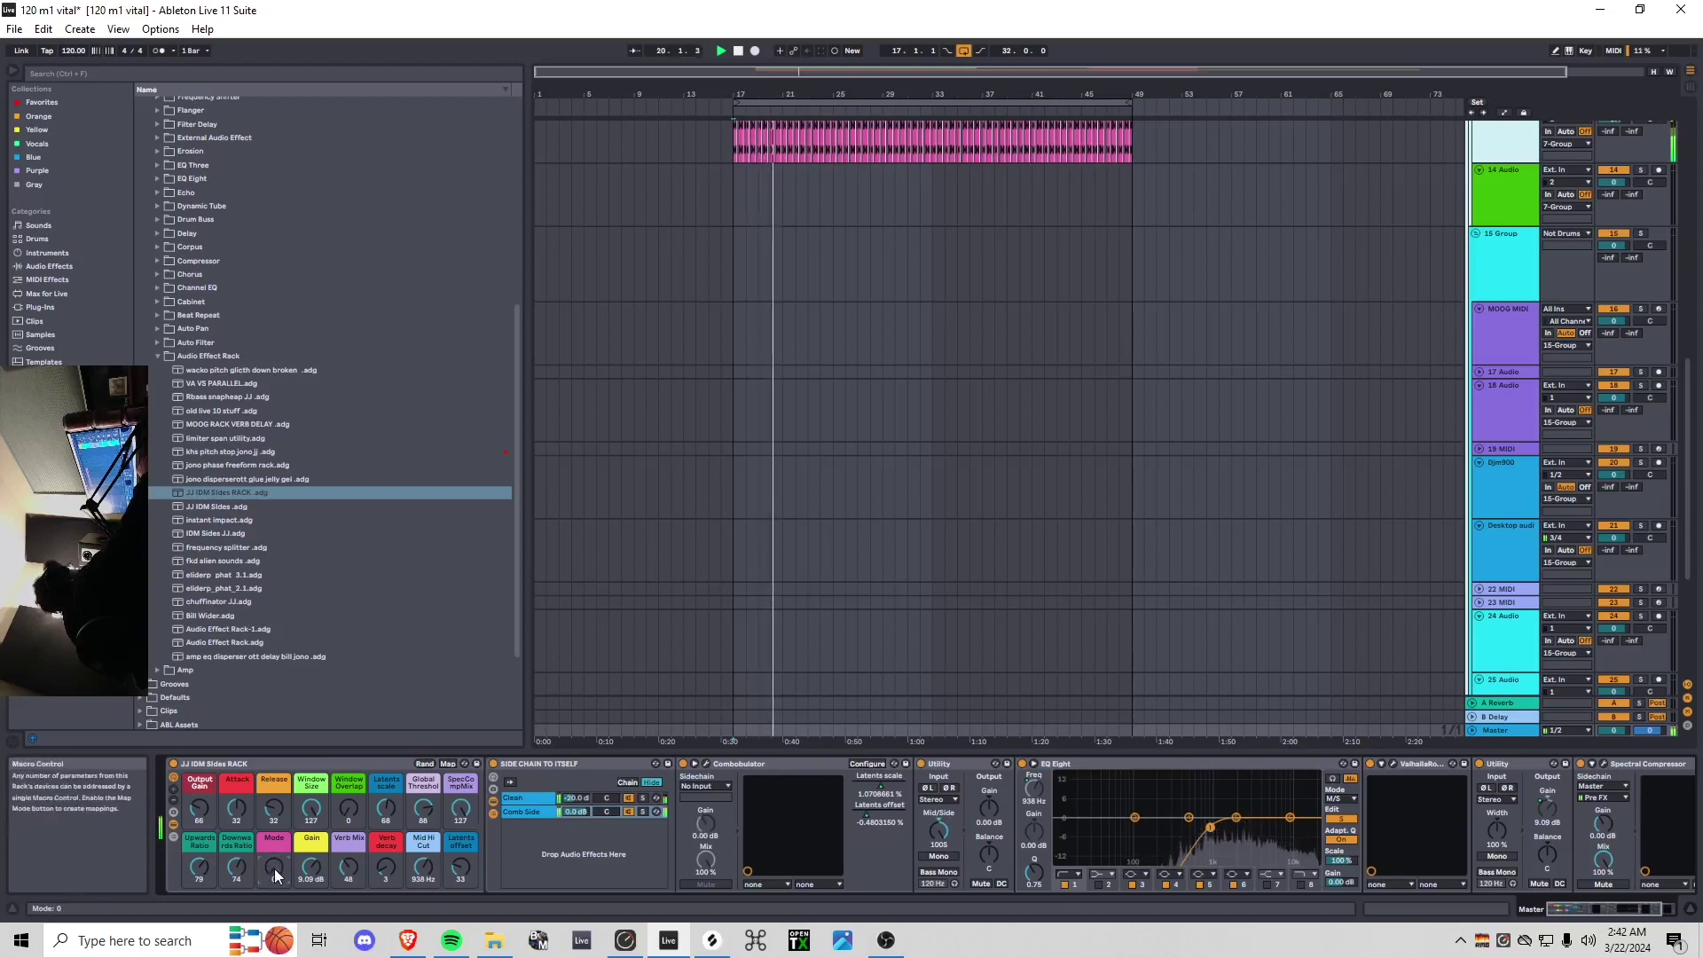
pyautogui.moveTo(273, 870); pyautogui.dragTo(274, 830)
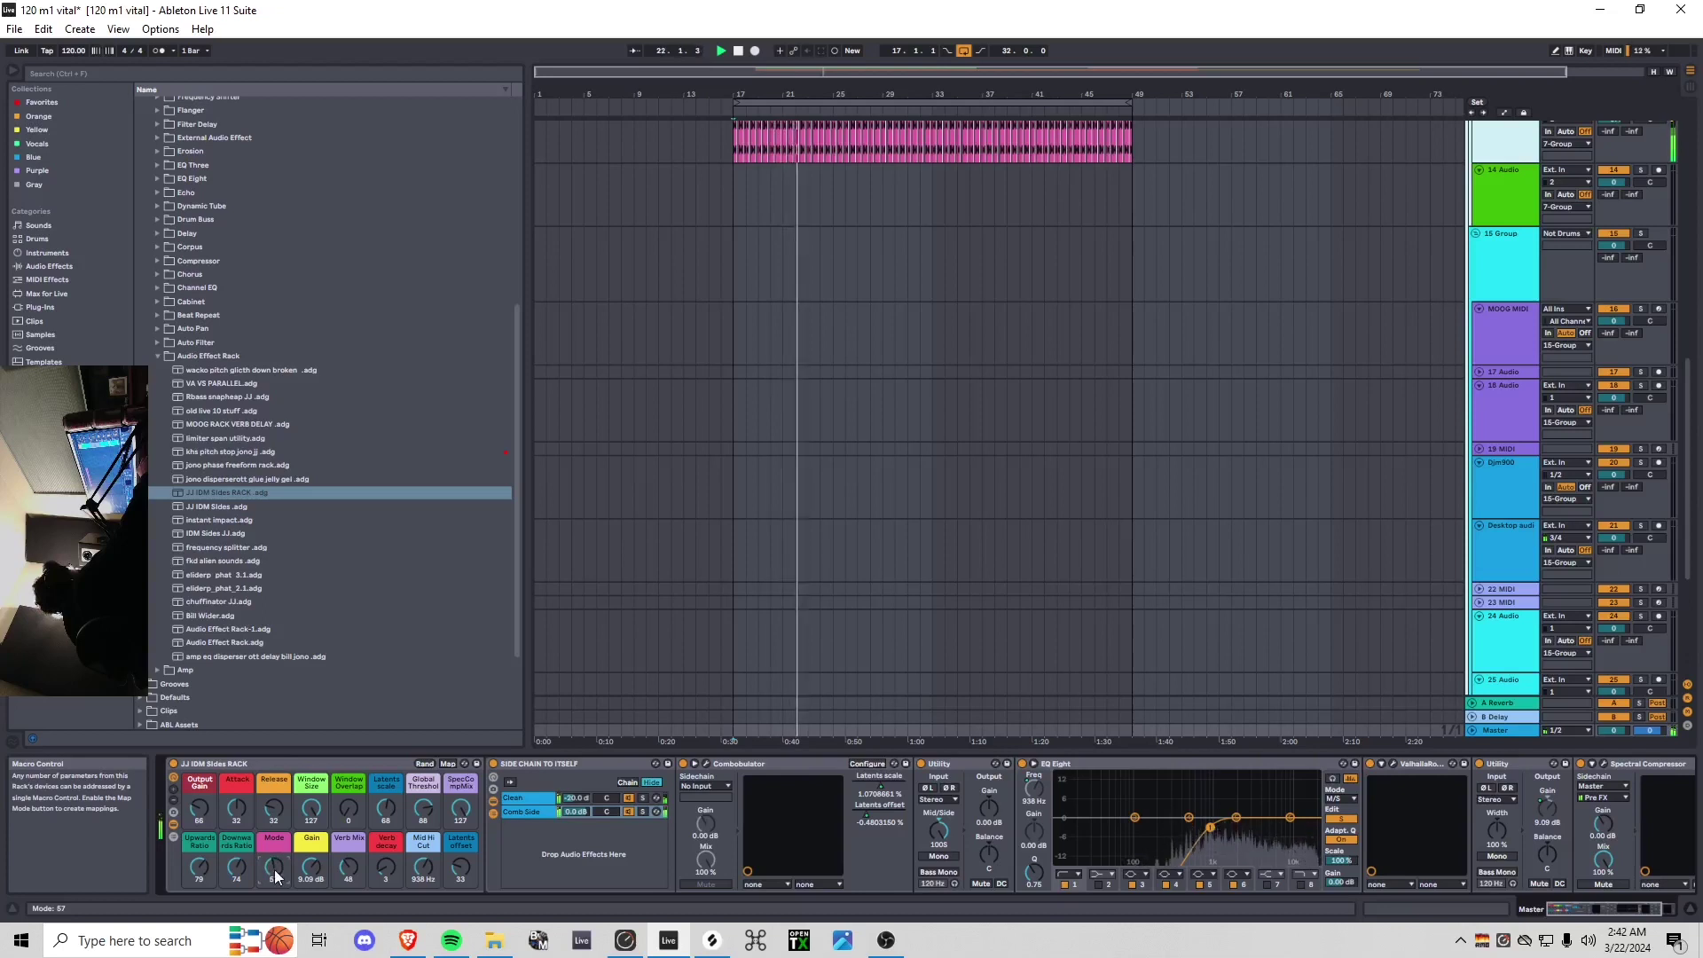
# Set the rack's Upwards Ratio macro to 36 and Downwards Ratio to 92, and check both in the Spectral Compressor
pyautogui.moveTo(278, 878); pyautogui.dragTo(203, 879)
pyautogui.hscroll(5, 610, 834)
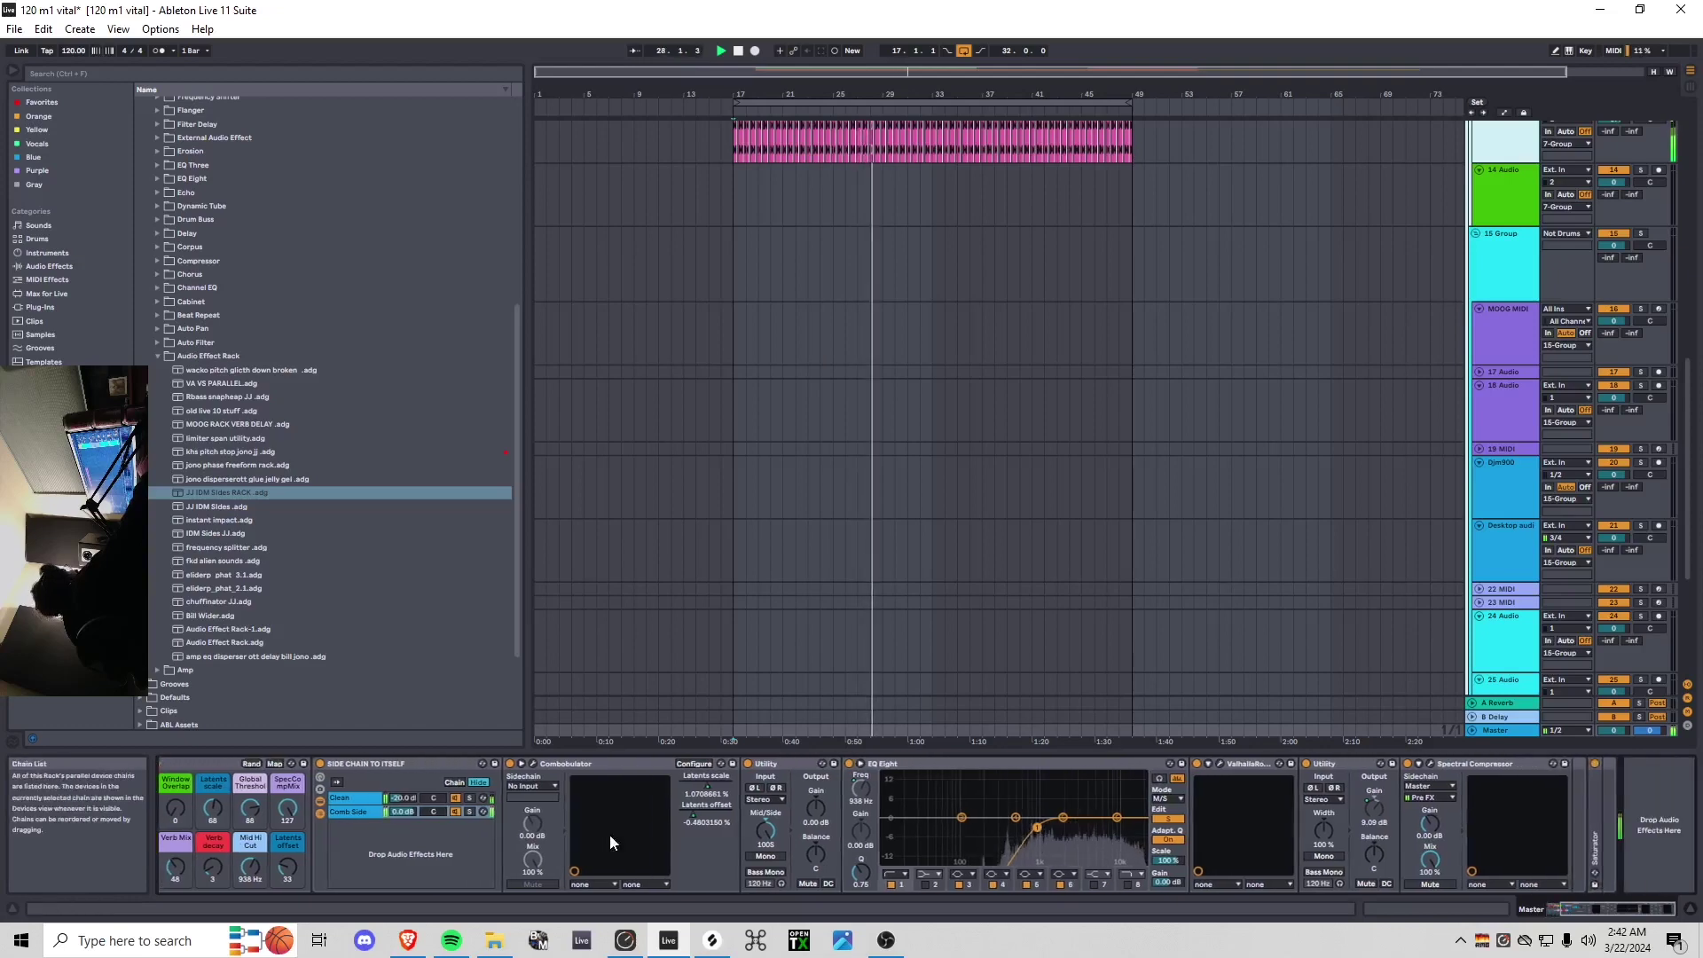
pyautogui.click(1431, 764)
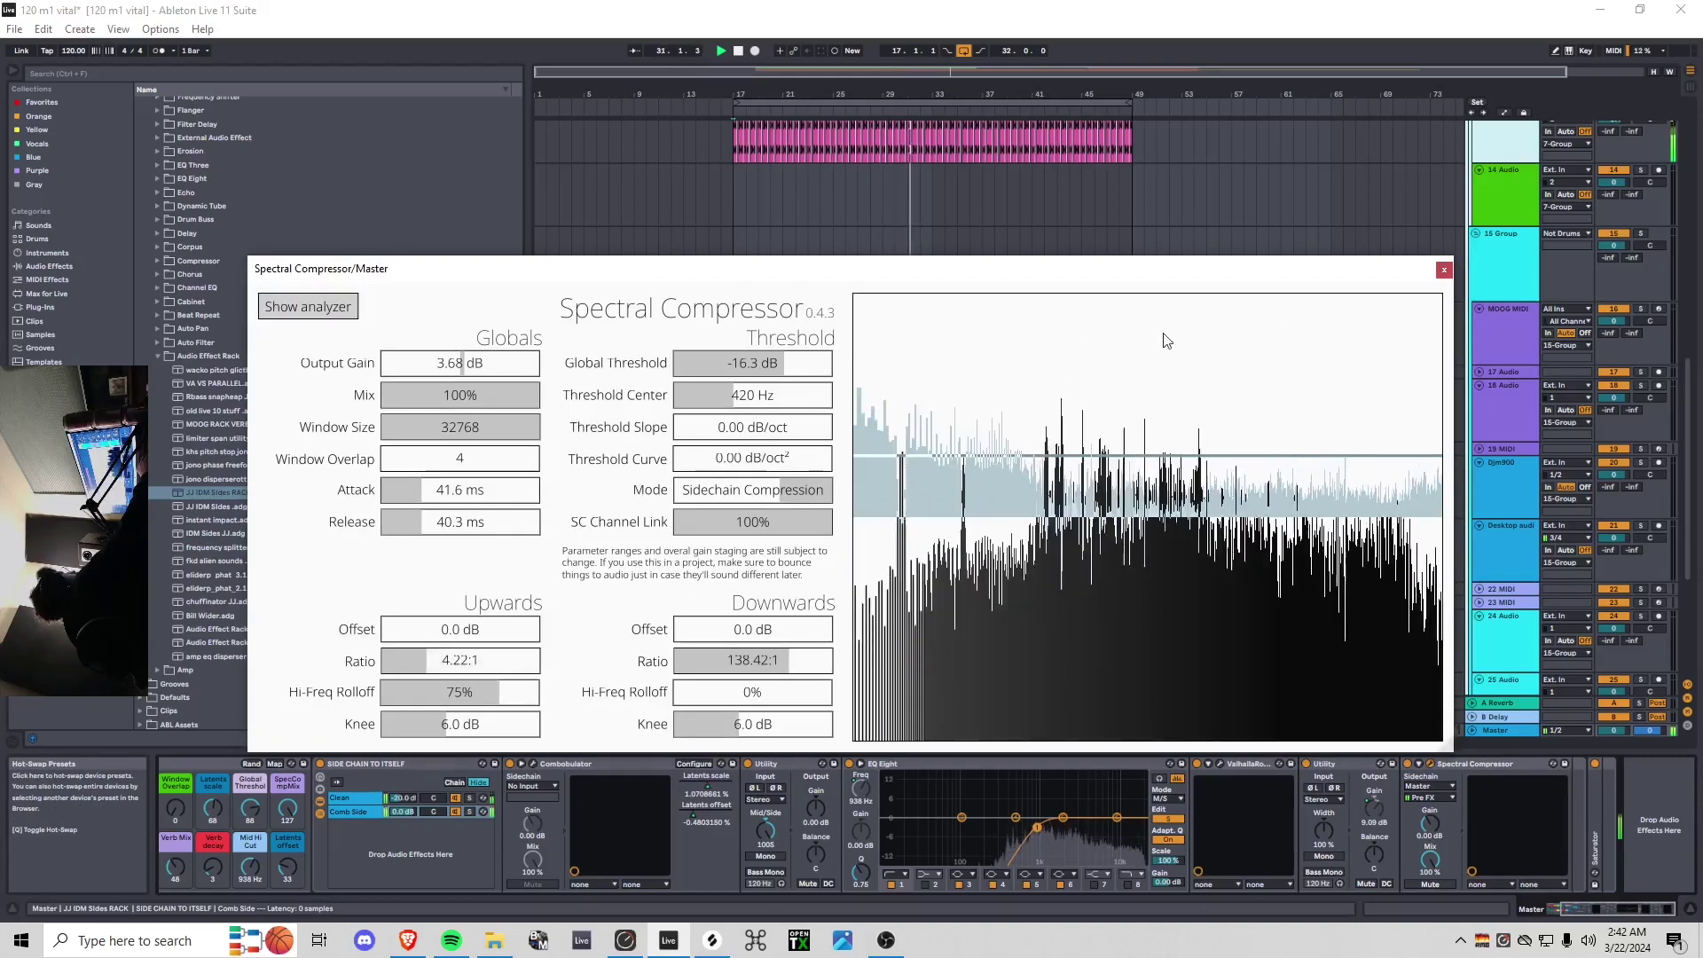
pyautogui.click(1444, 270)
pyautogui.scroll(3, 874, 818)
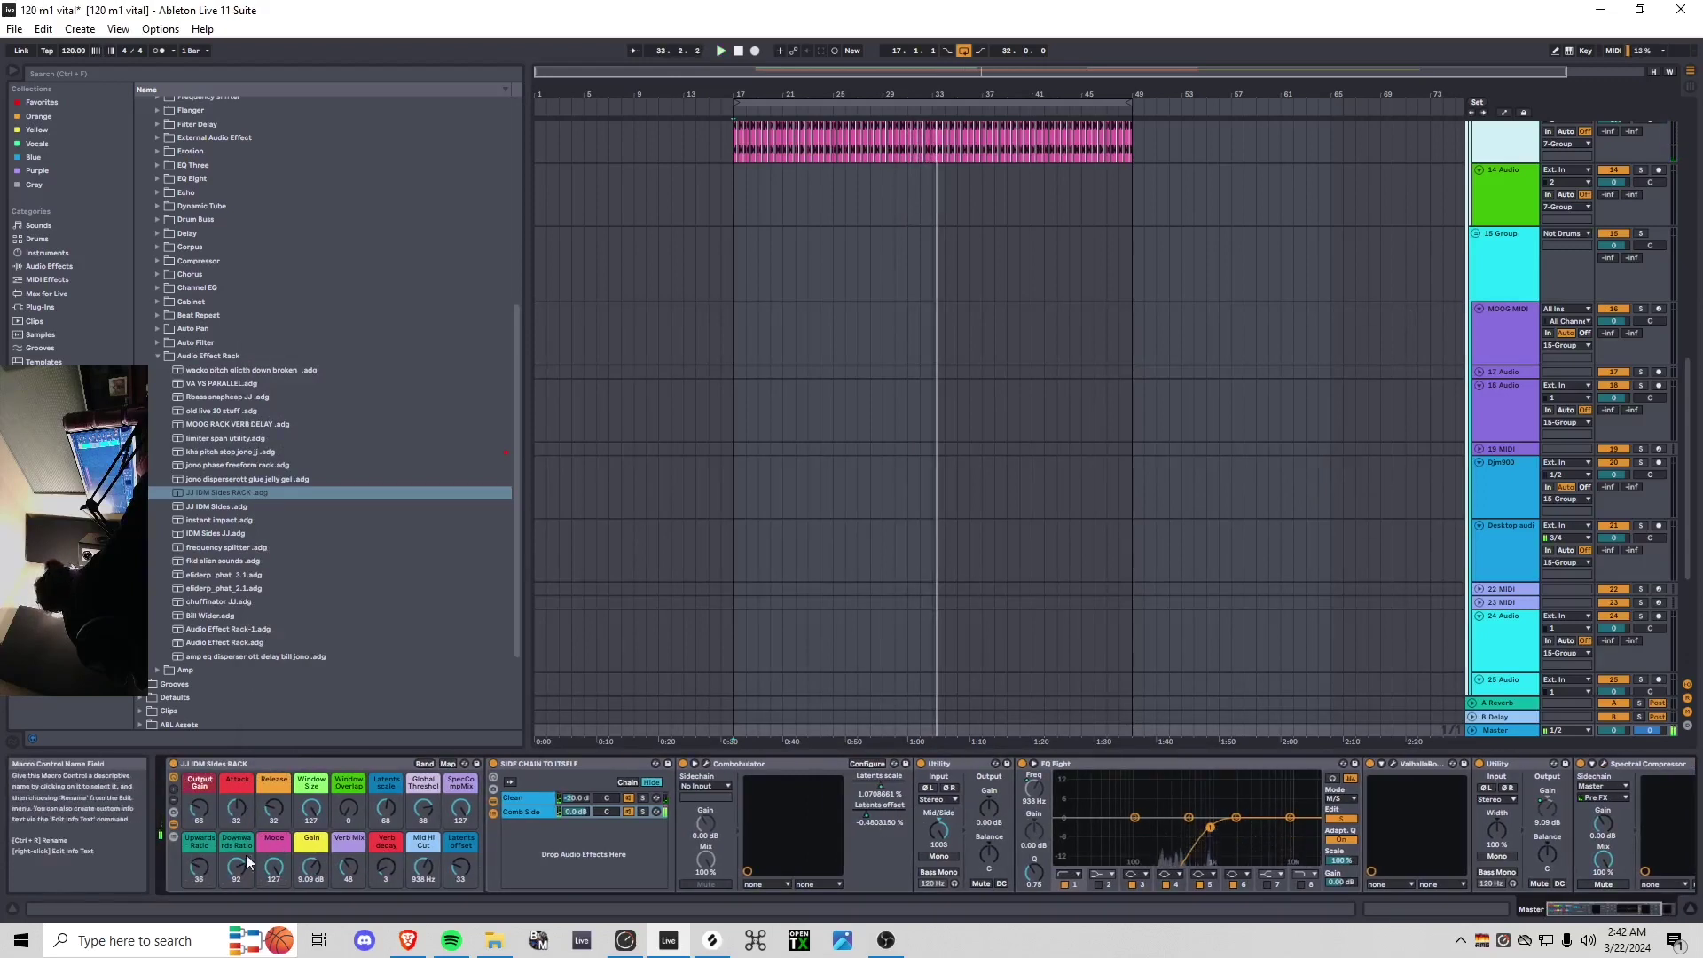
# Reset the Clean chain's volume to 0.0 dB, and solo the Comb Side chain for playback
pyautogui.click(575, 803)
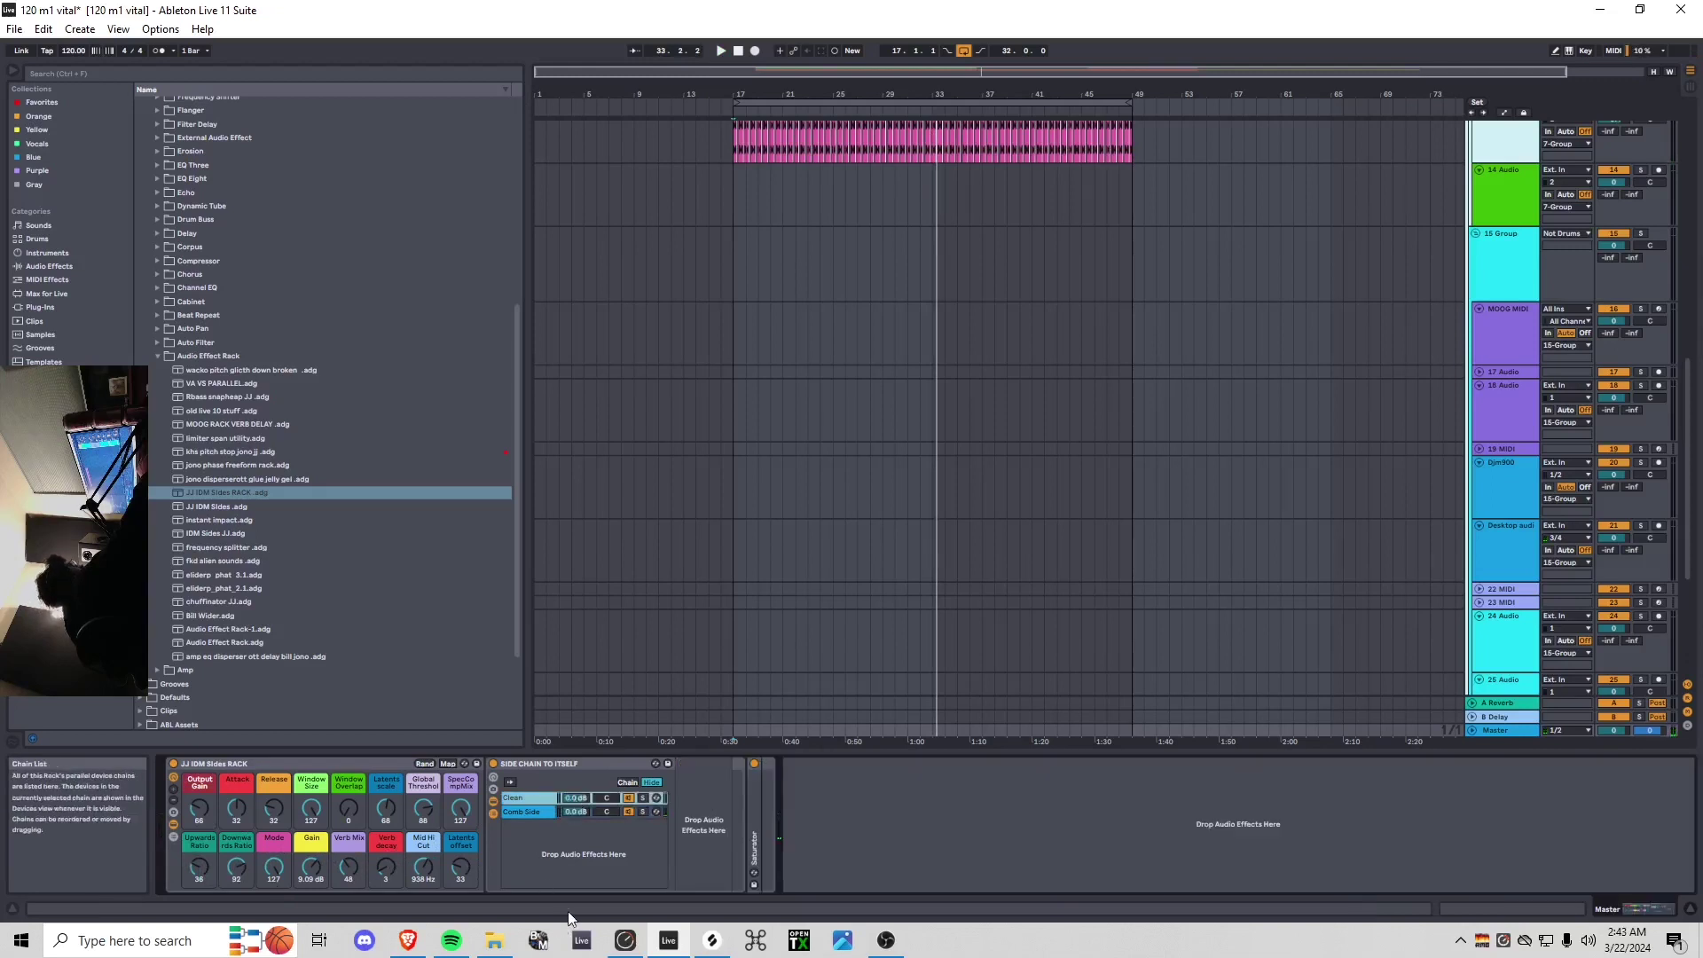
pyautogui.click(536, 817)
pyautogui.click(644, 812)
pyautogui.press('space')
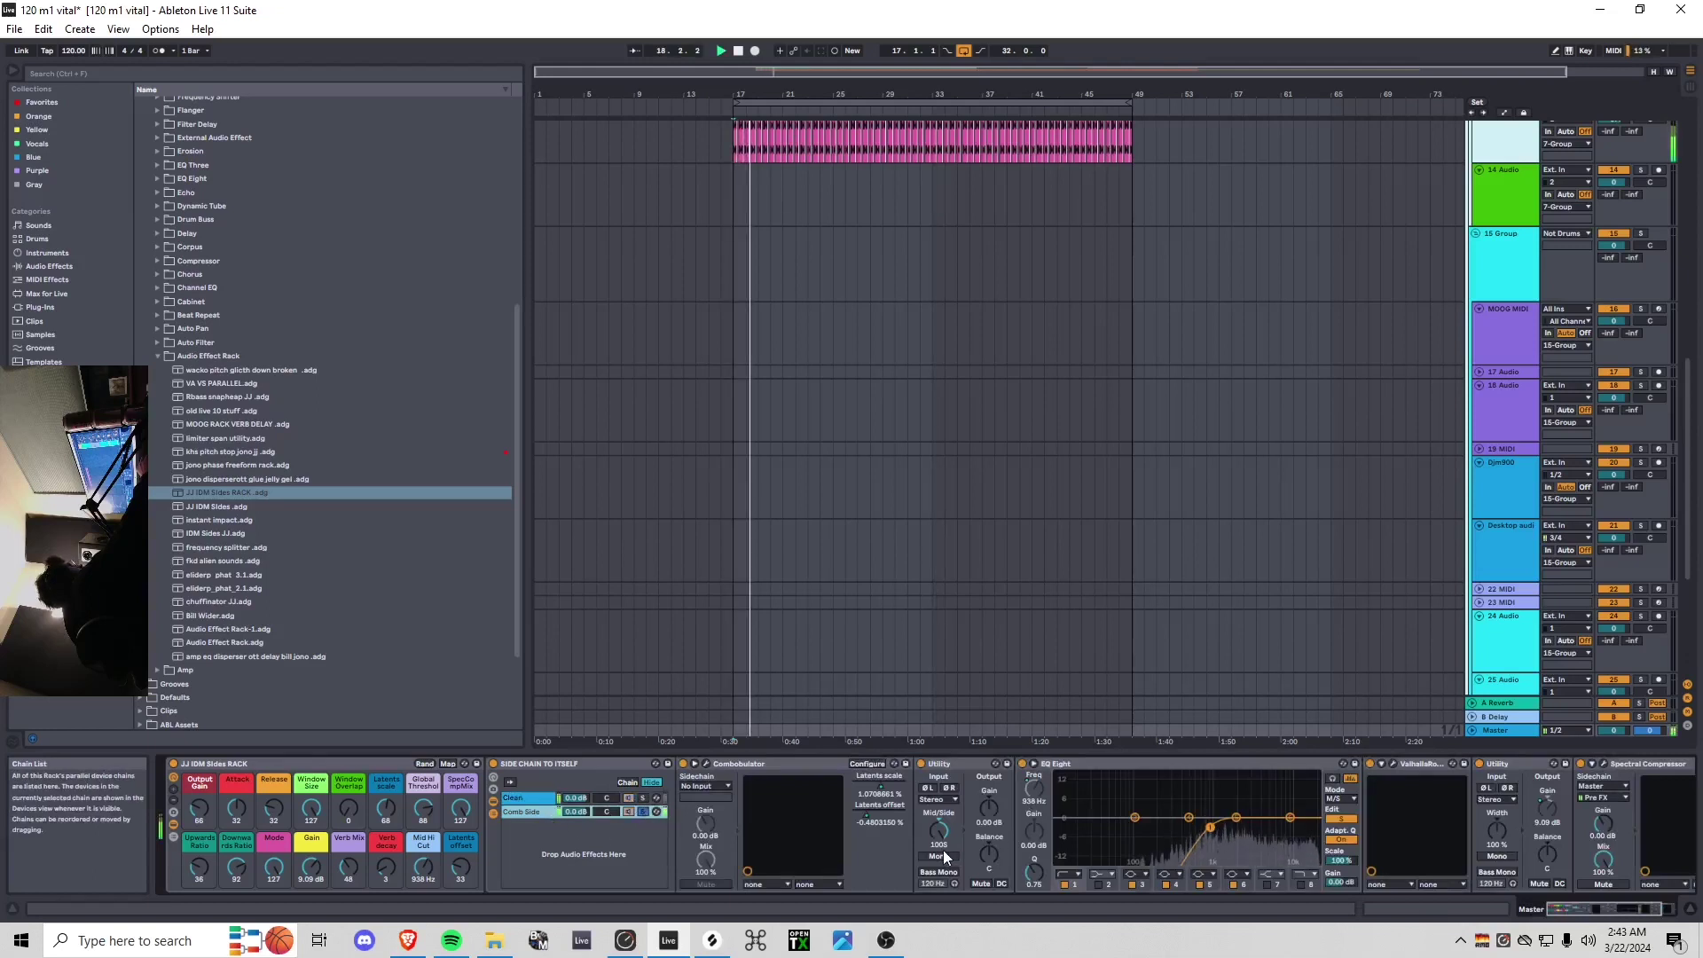
# Set the rack's Gain macro to 4.13 dB, lower the Downwards Ratio and set the Upwards Ratio to 24
pyautogui.scroll(-3, 1086, 811)
pyautogui.scroll(3, 412, 834)
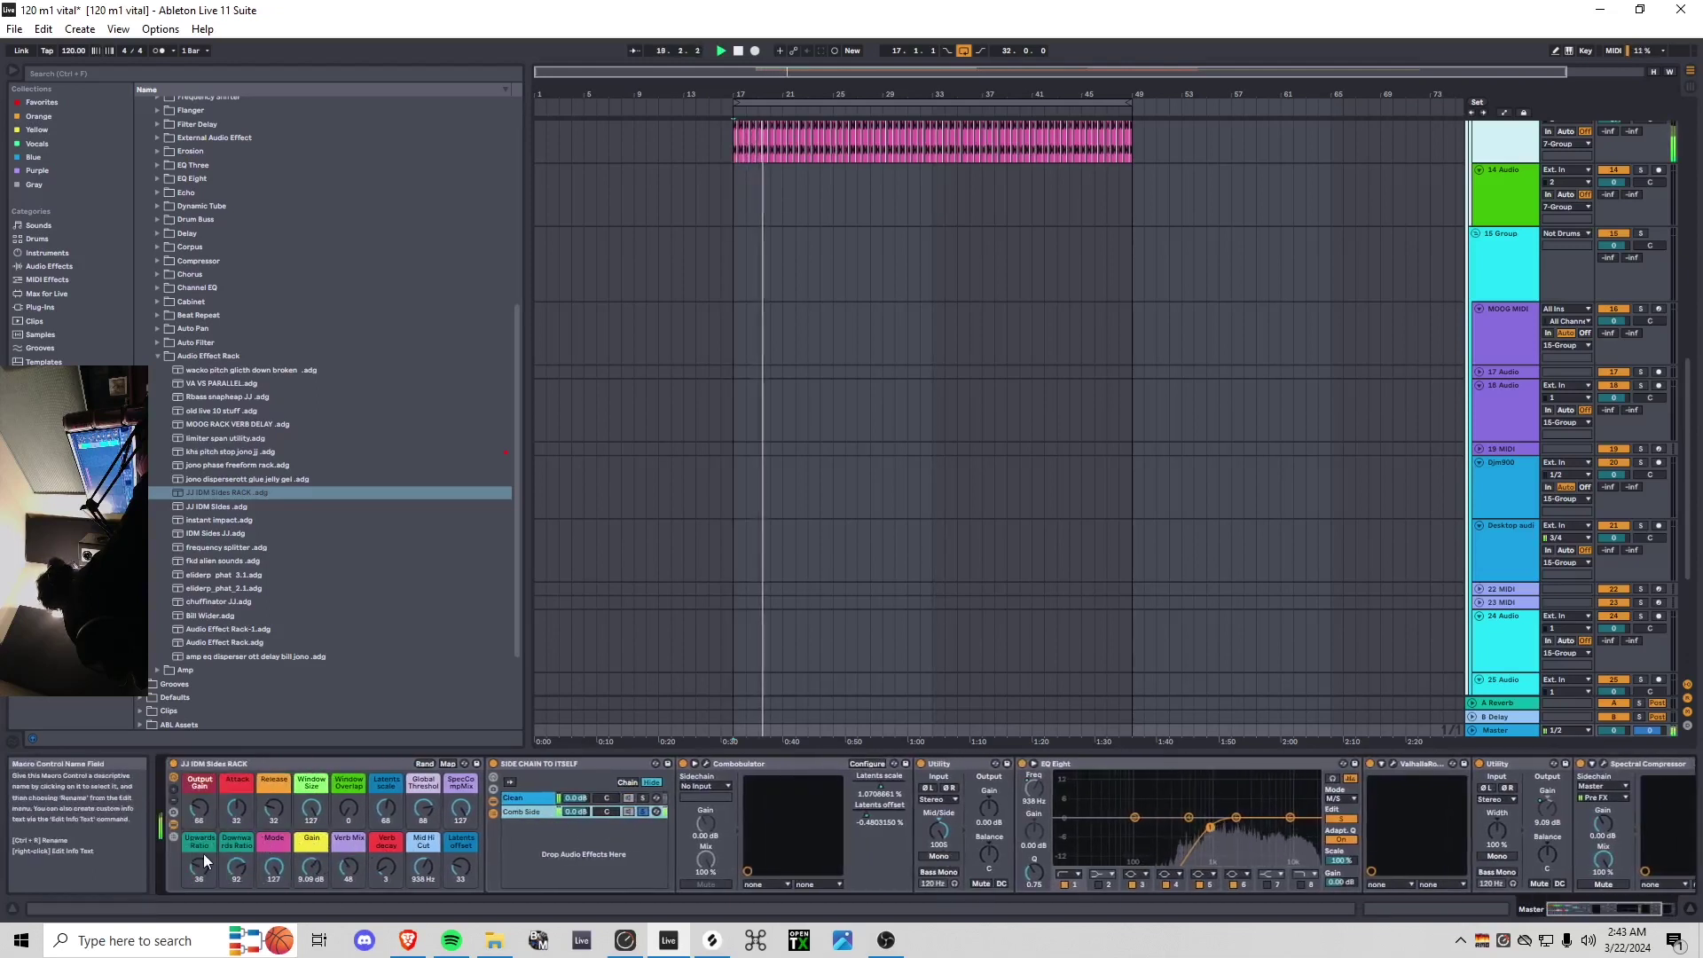
pyautogui.moveTo(311, 867); pyautogui.dragTo(310, 896)
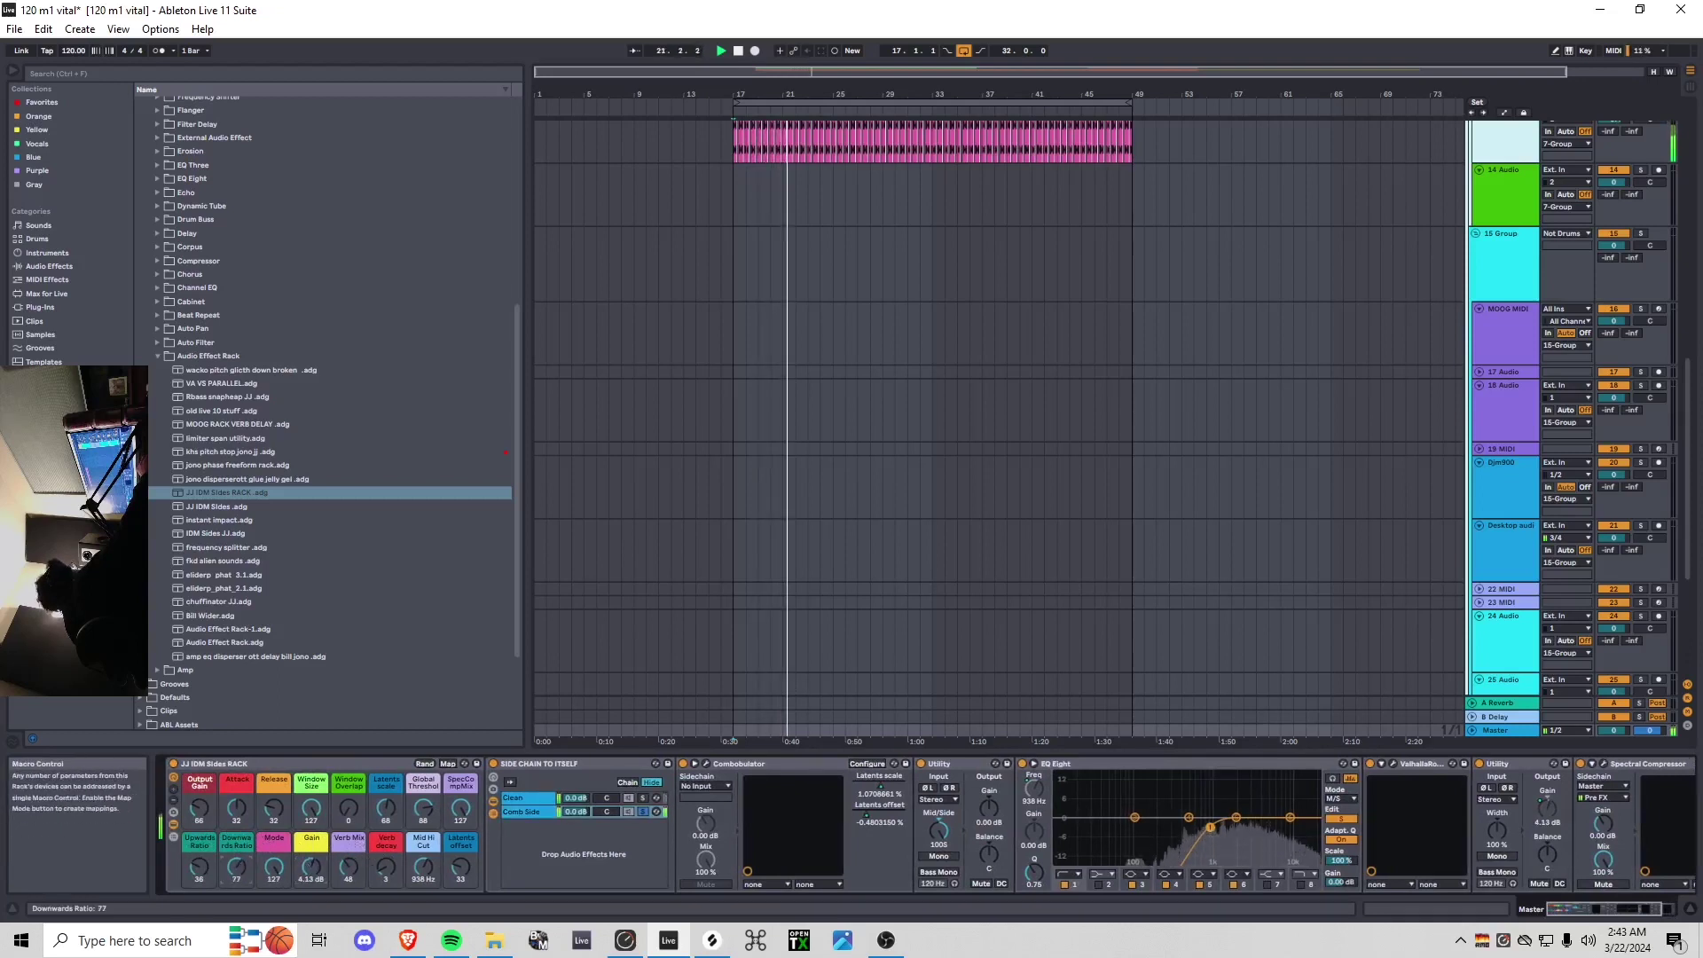
pyautogui.moveTo(199, 867); pyautogui.dragTo(198, 909)
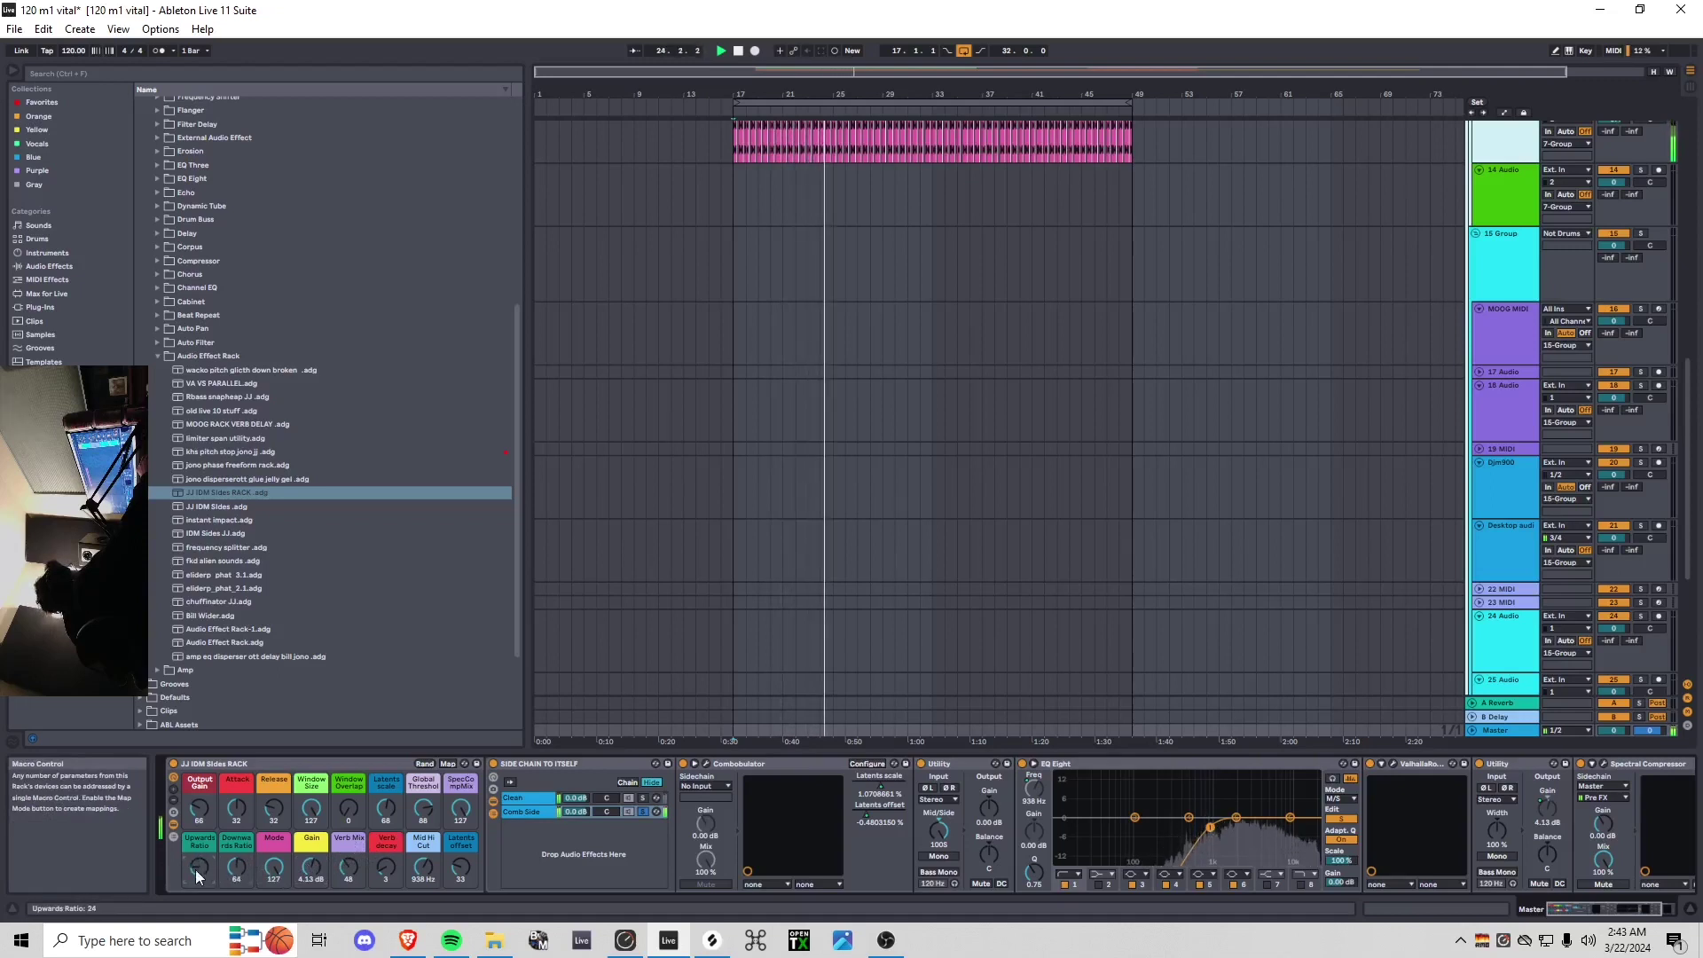
# Unsolo the Comb Side chain and briefly check its ValhallaRoom plug-in window
pyautogui.click(641, 812)
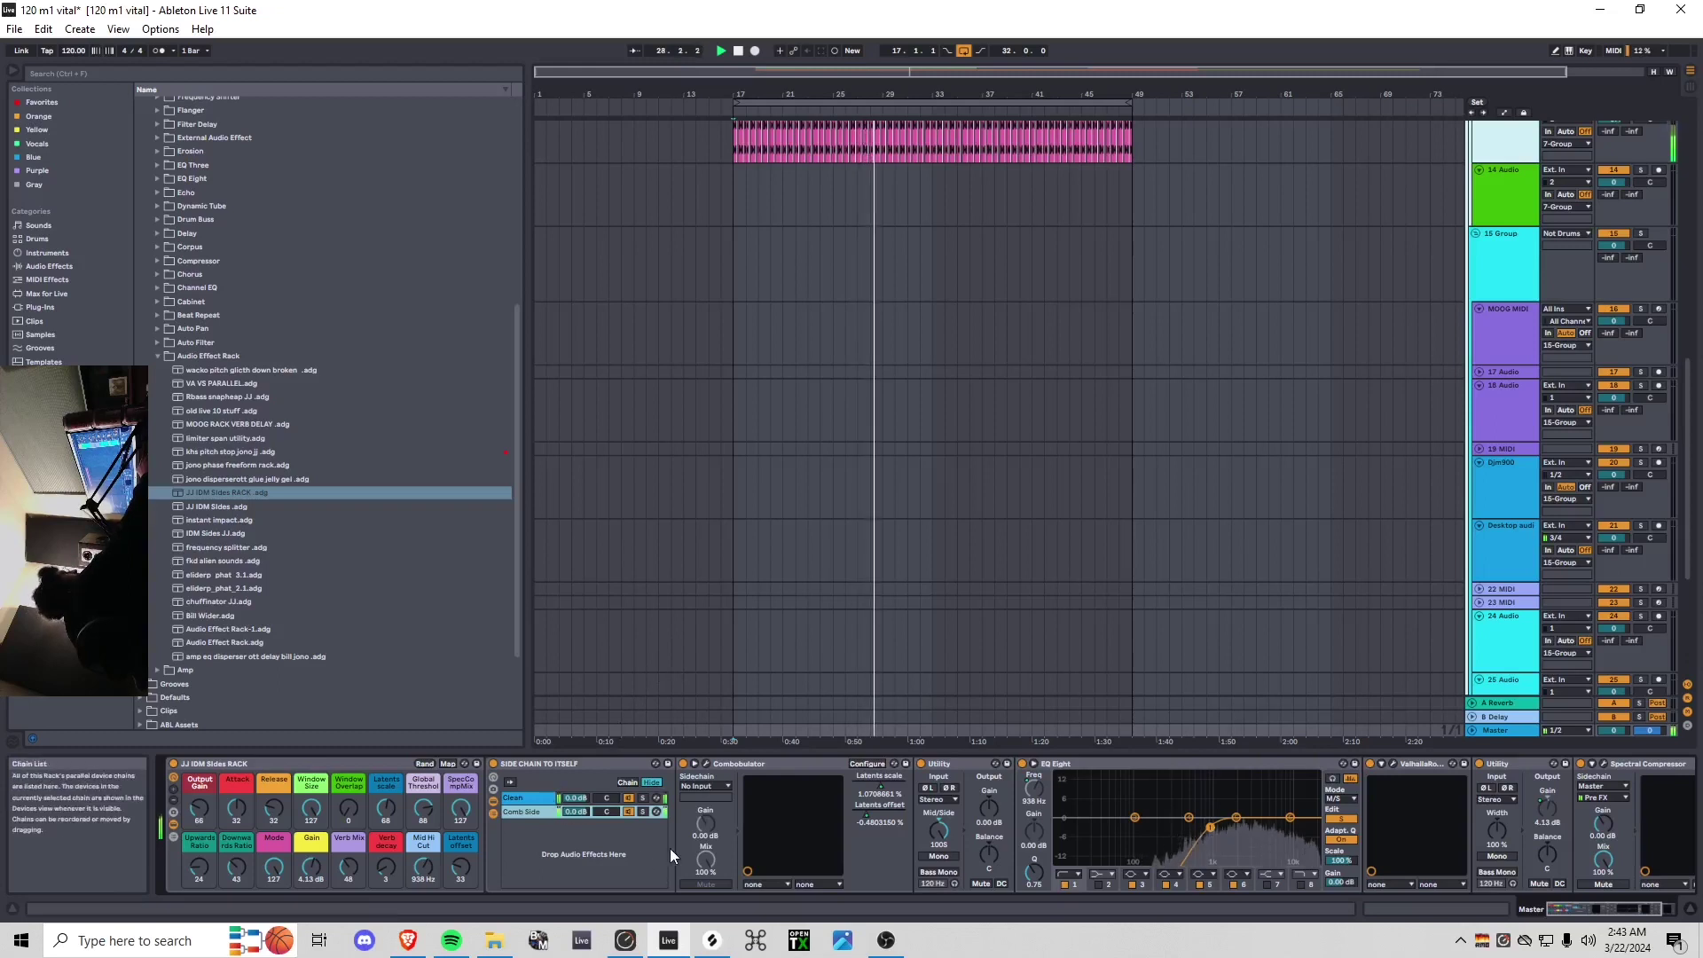
pyautogui.hscroll(3, 1120, 847)
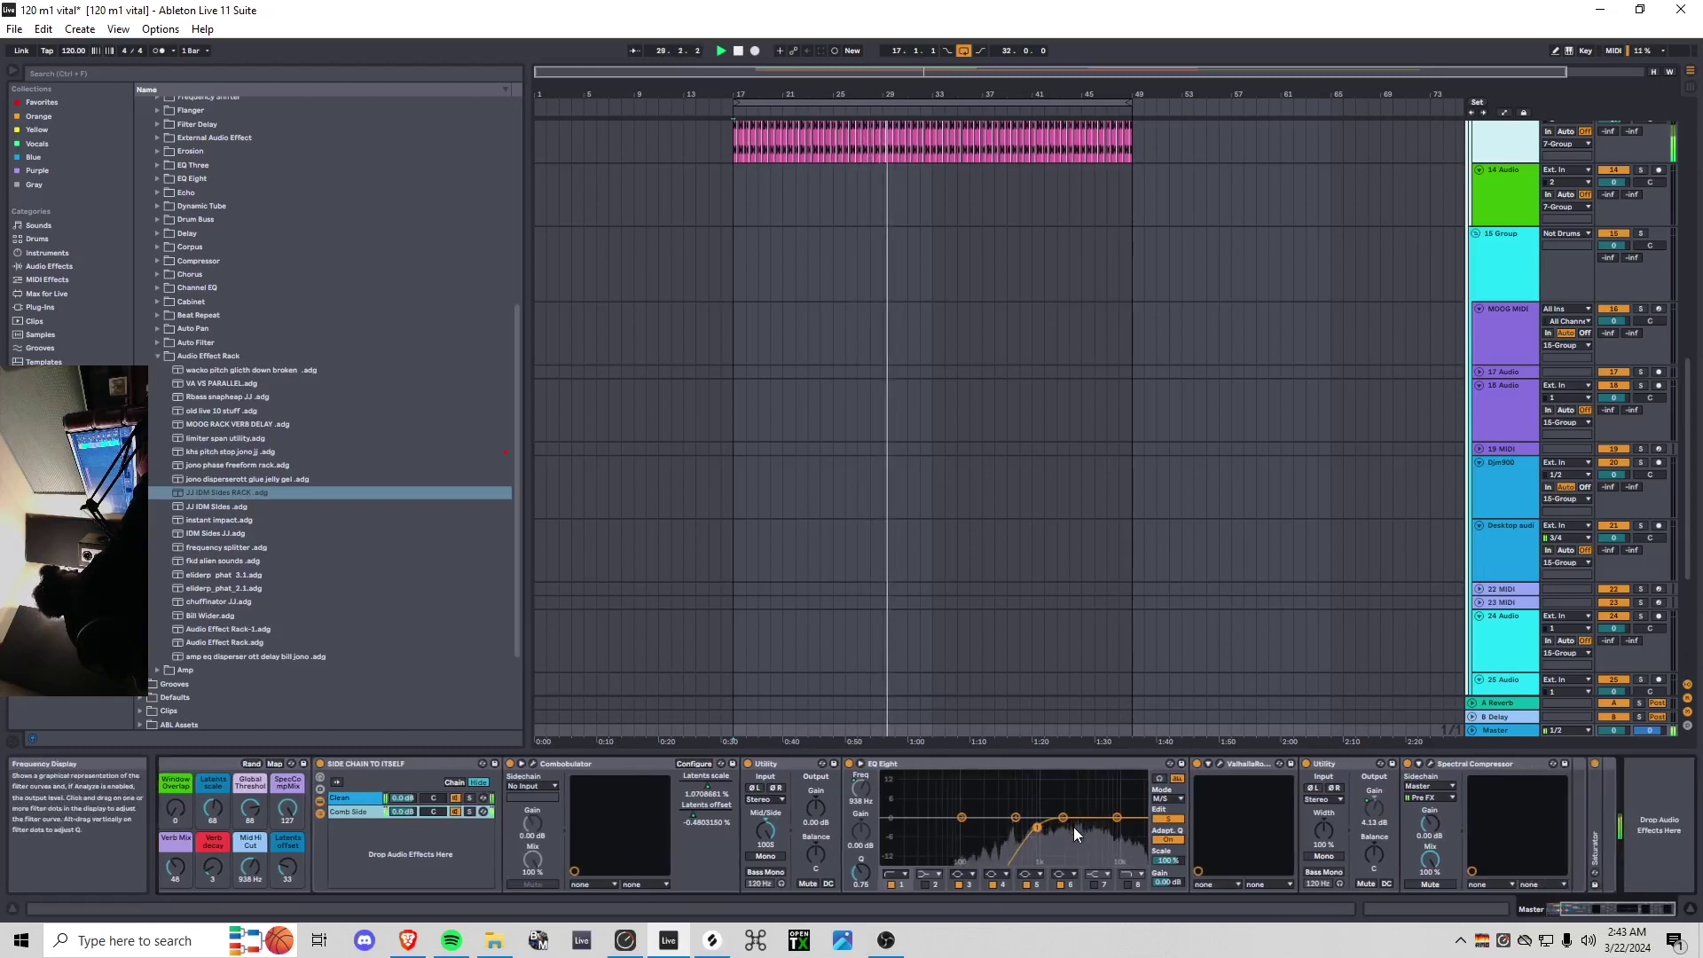
pyautogui.click(1221, 764)
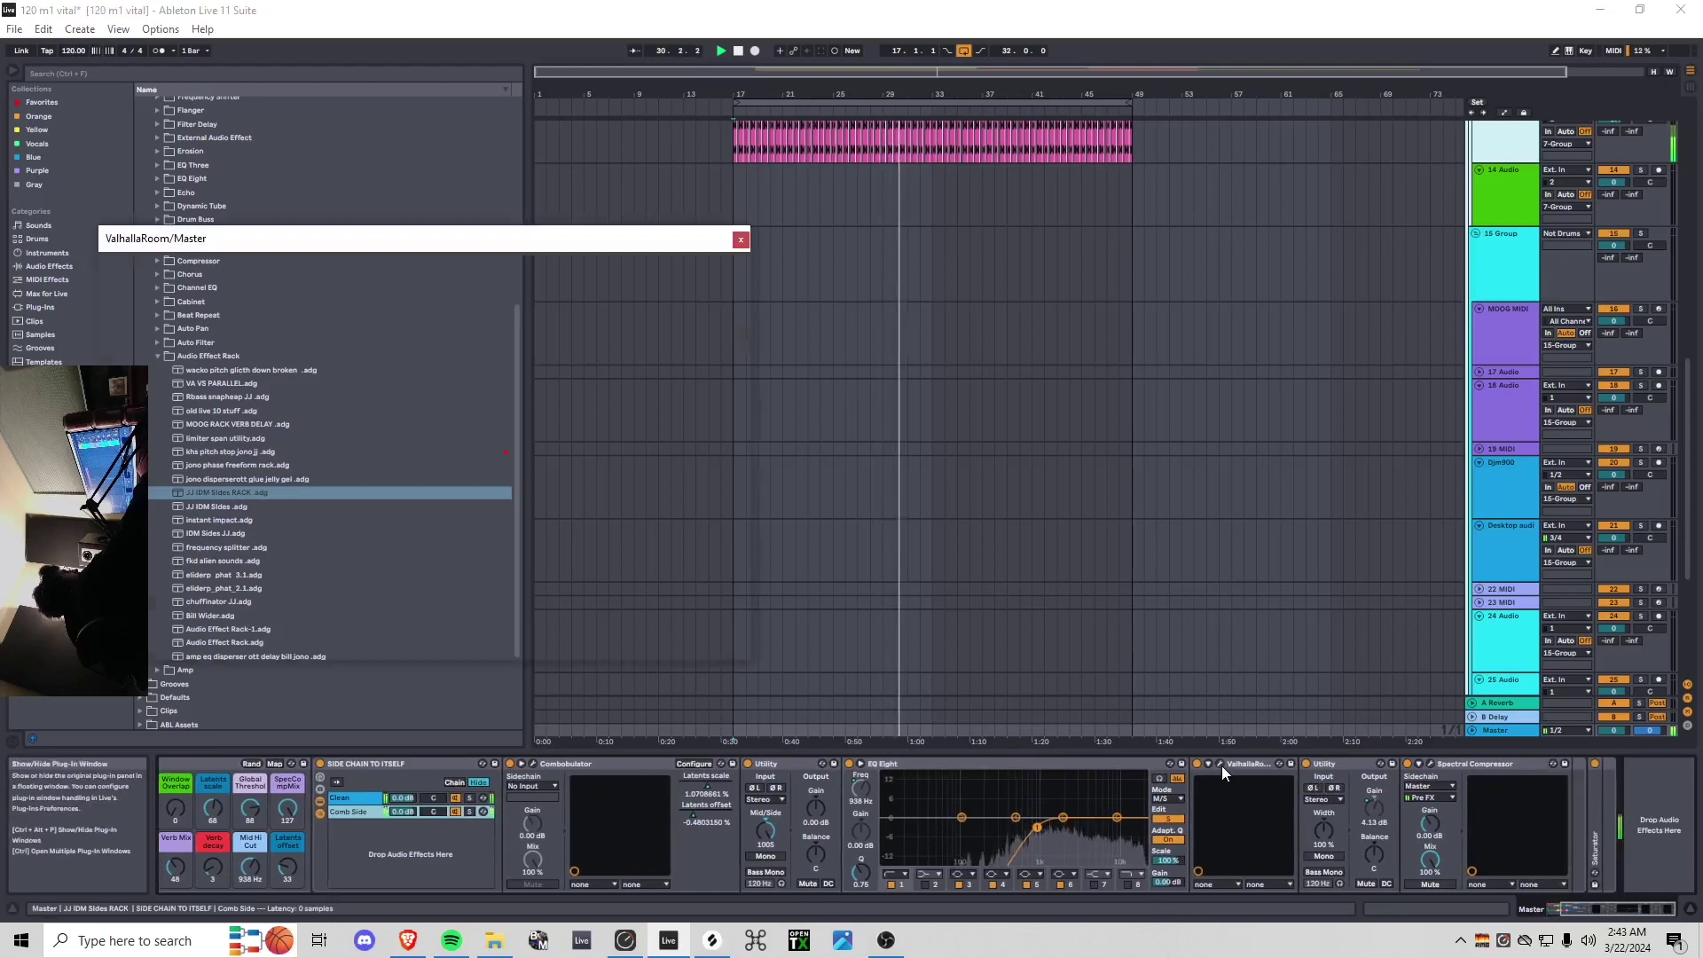
pyautogui.click(1221, 765)
pyautogui.hscroll(-3, 403, 885)
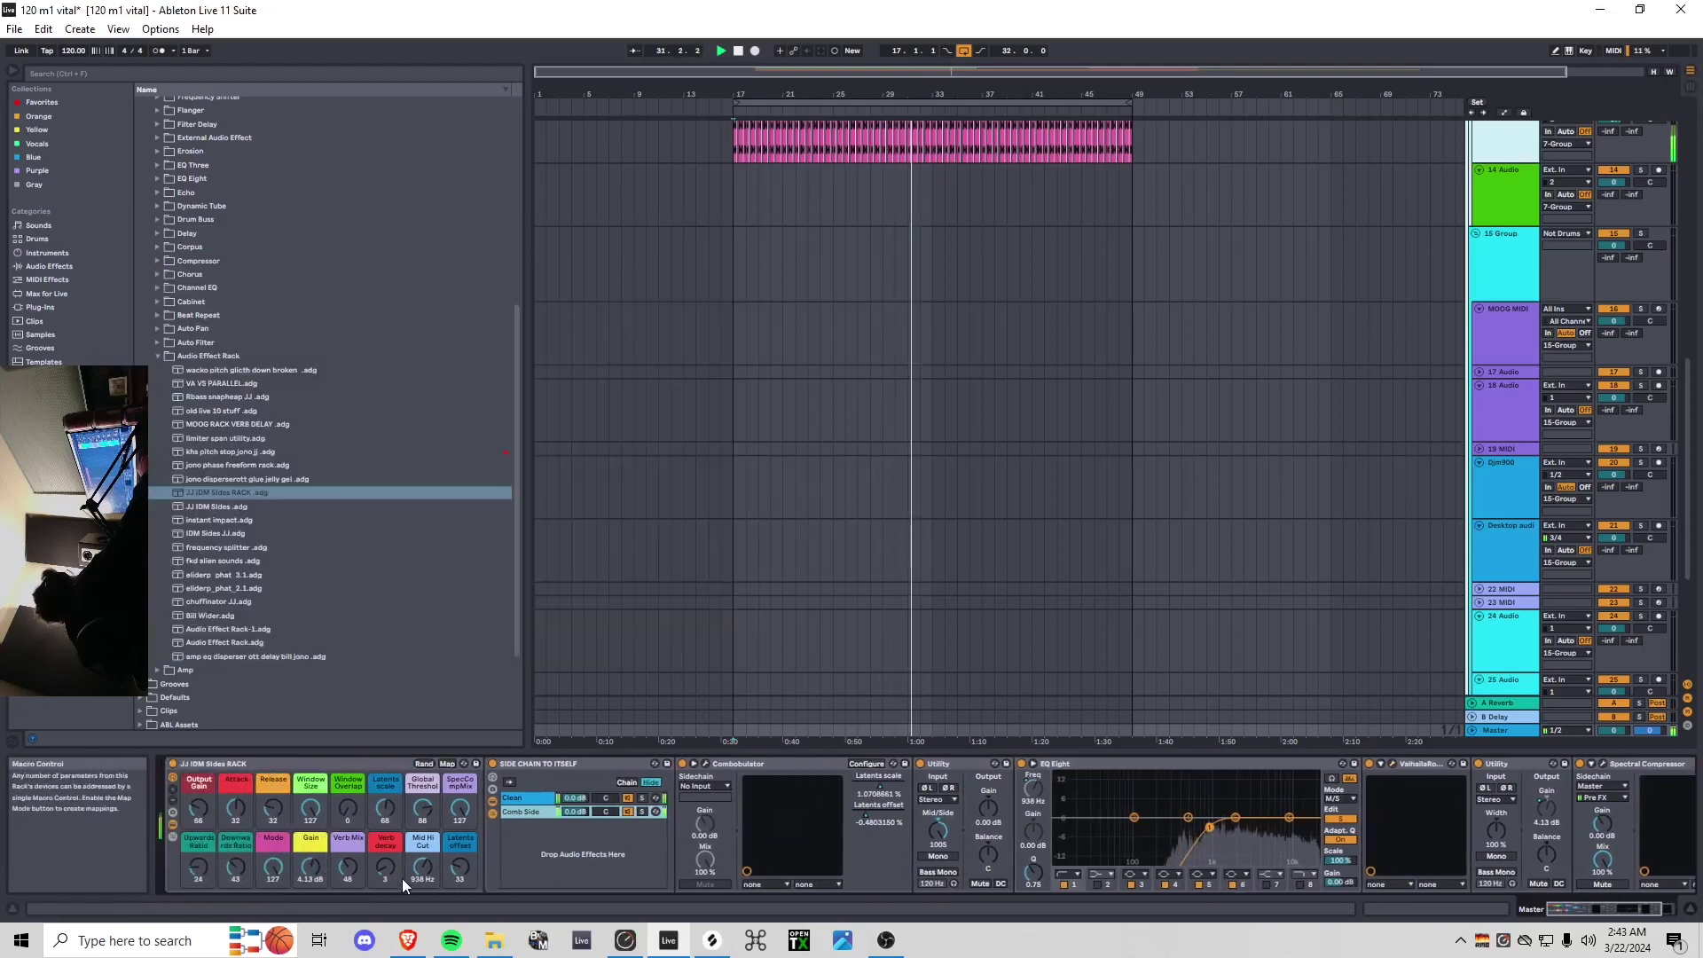
# Review the Comb Side chain's Spectral Compressor settings and analyzer during playback, and close the plug-in window
pyautogui.hscroll(3, 1354, 811)
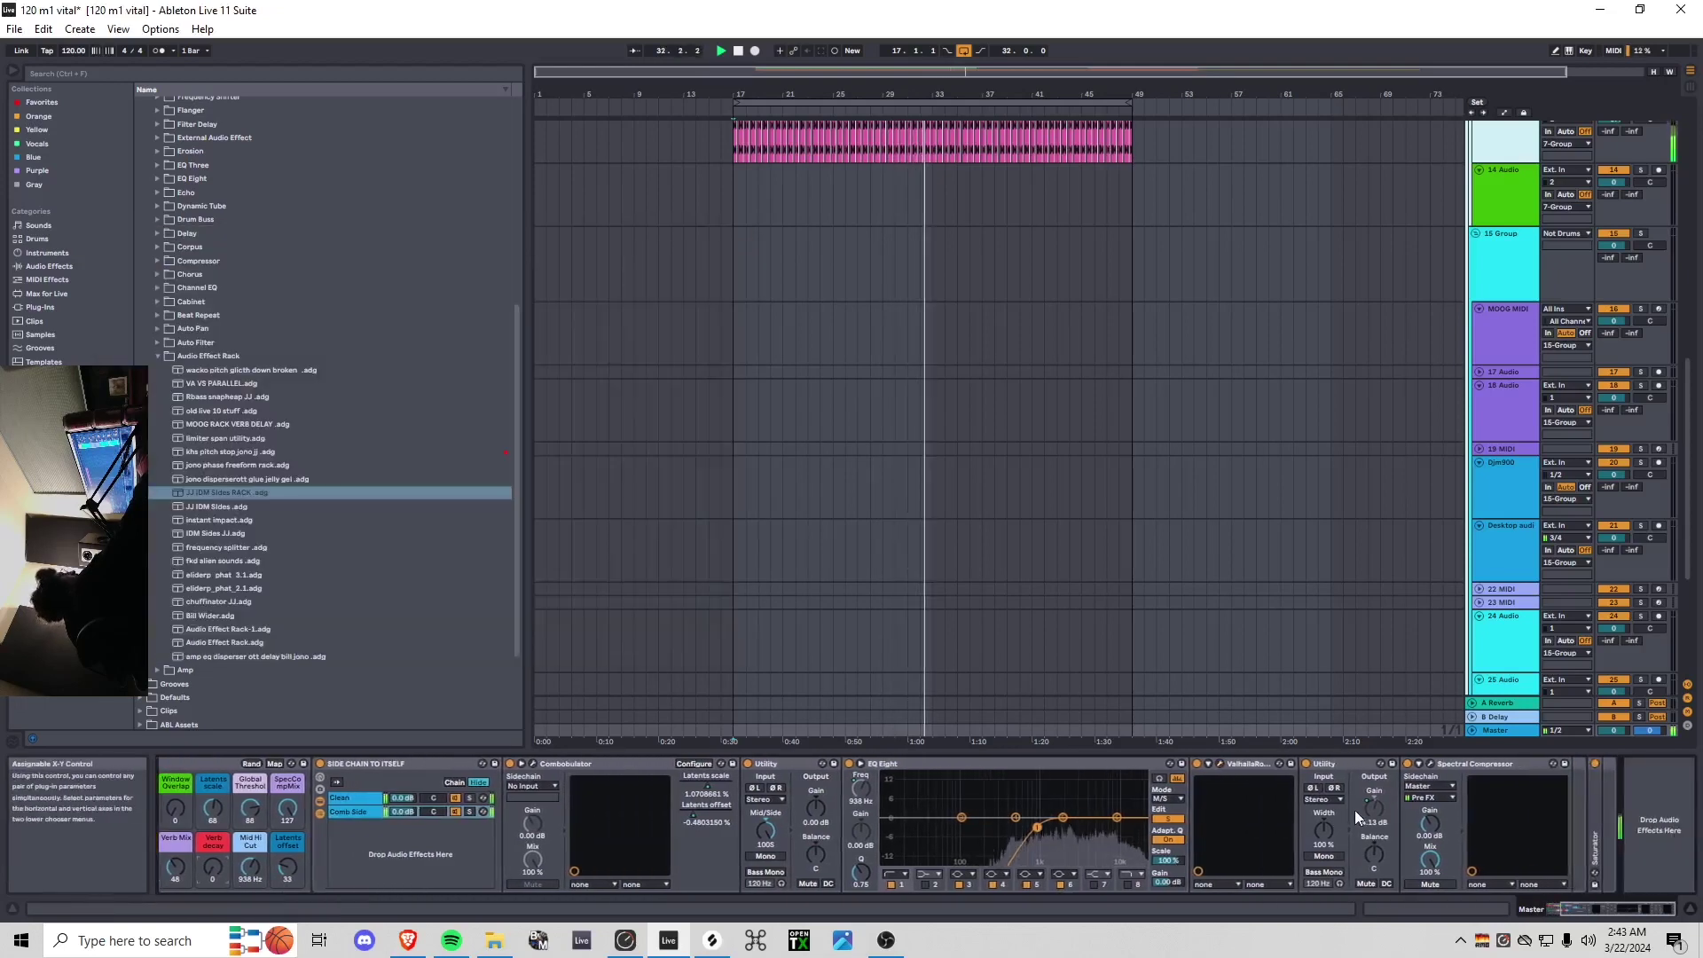
pyautogui.click(1430, 764)
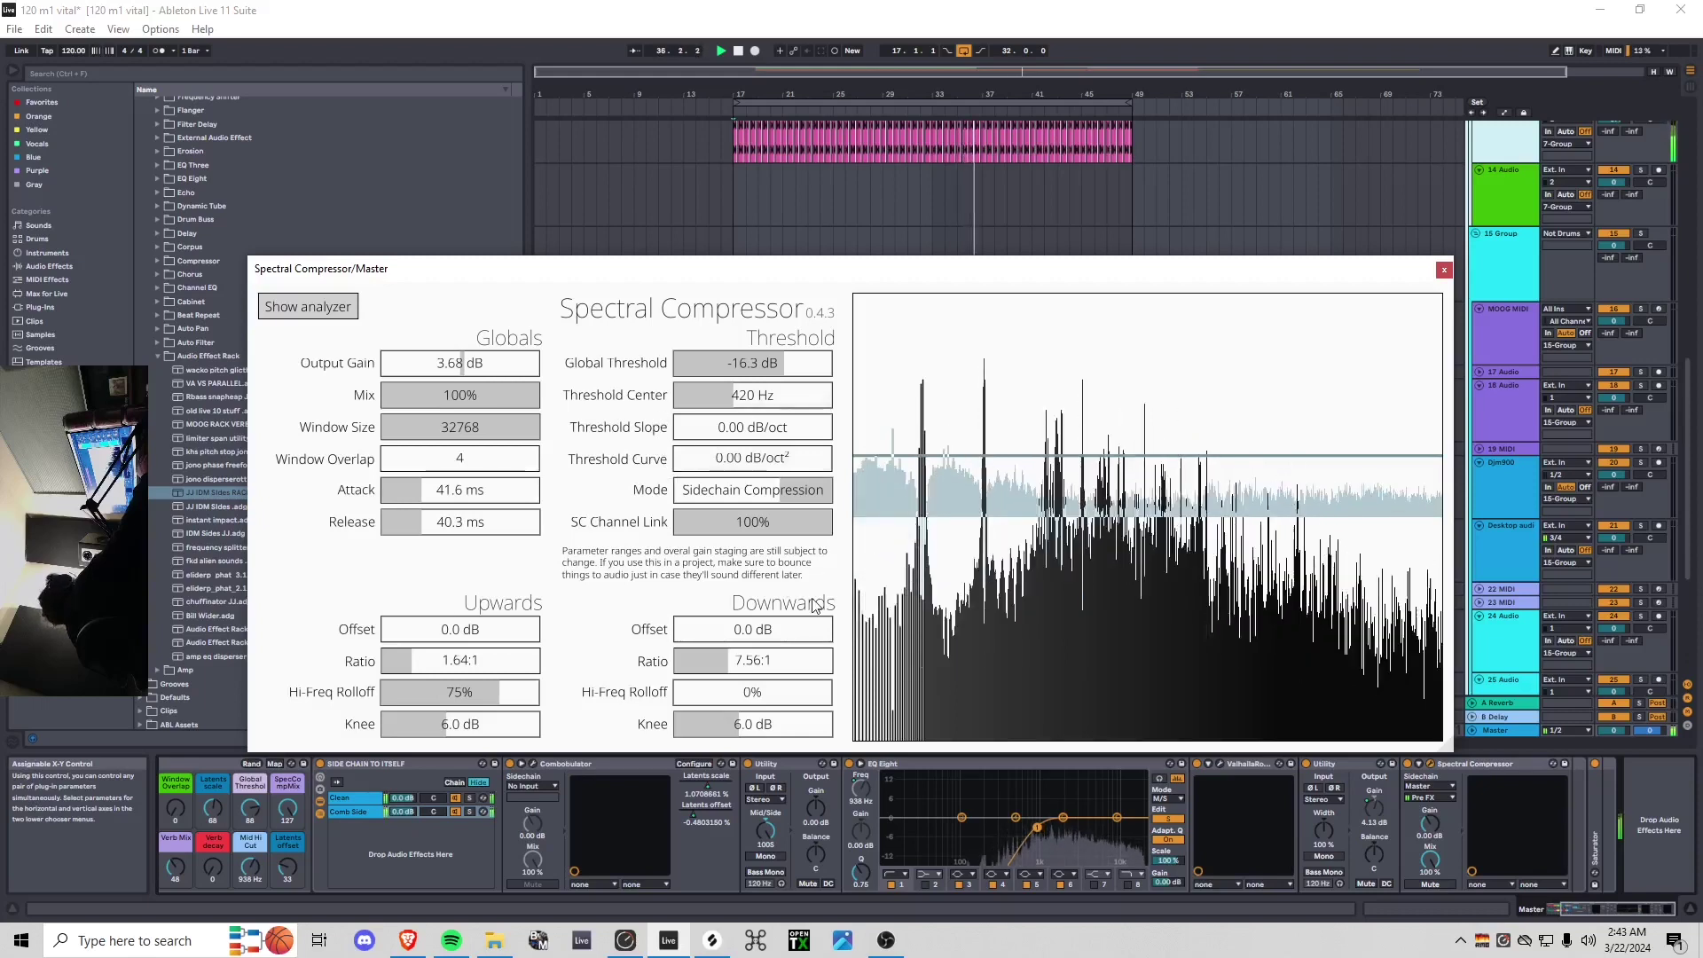
pyautogui.click(1444, 269)
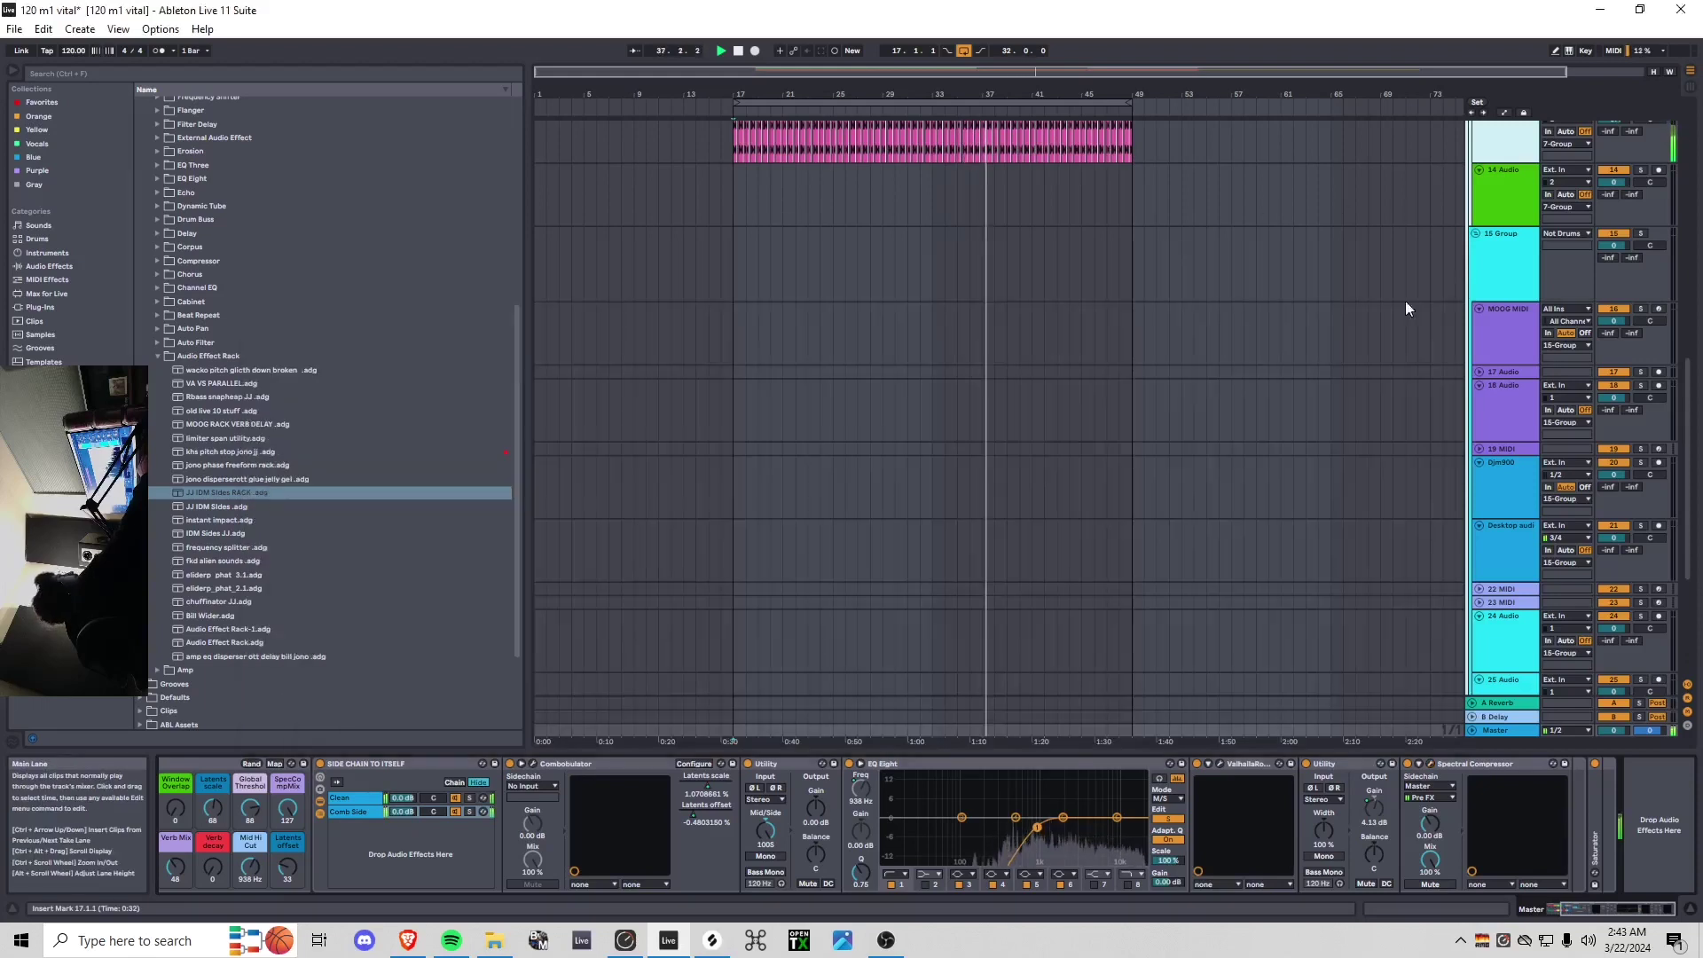
# Open Combobulator in the Comb Side chain, play the arrangement with the Eliderp model and raise its central handle
pyautogui.scroll(3, 514, 856)
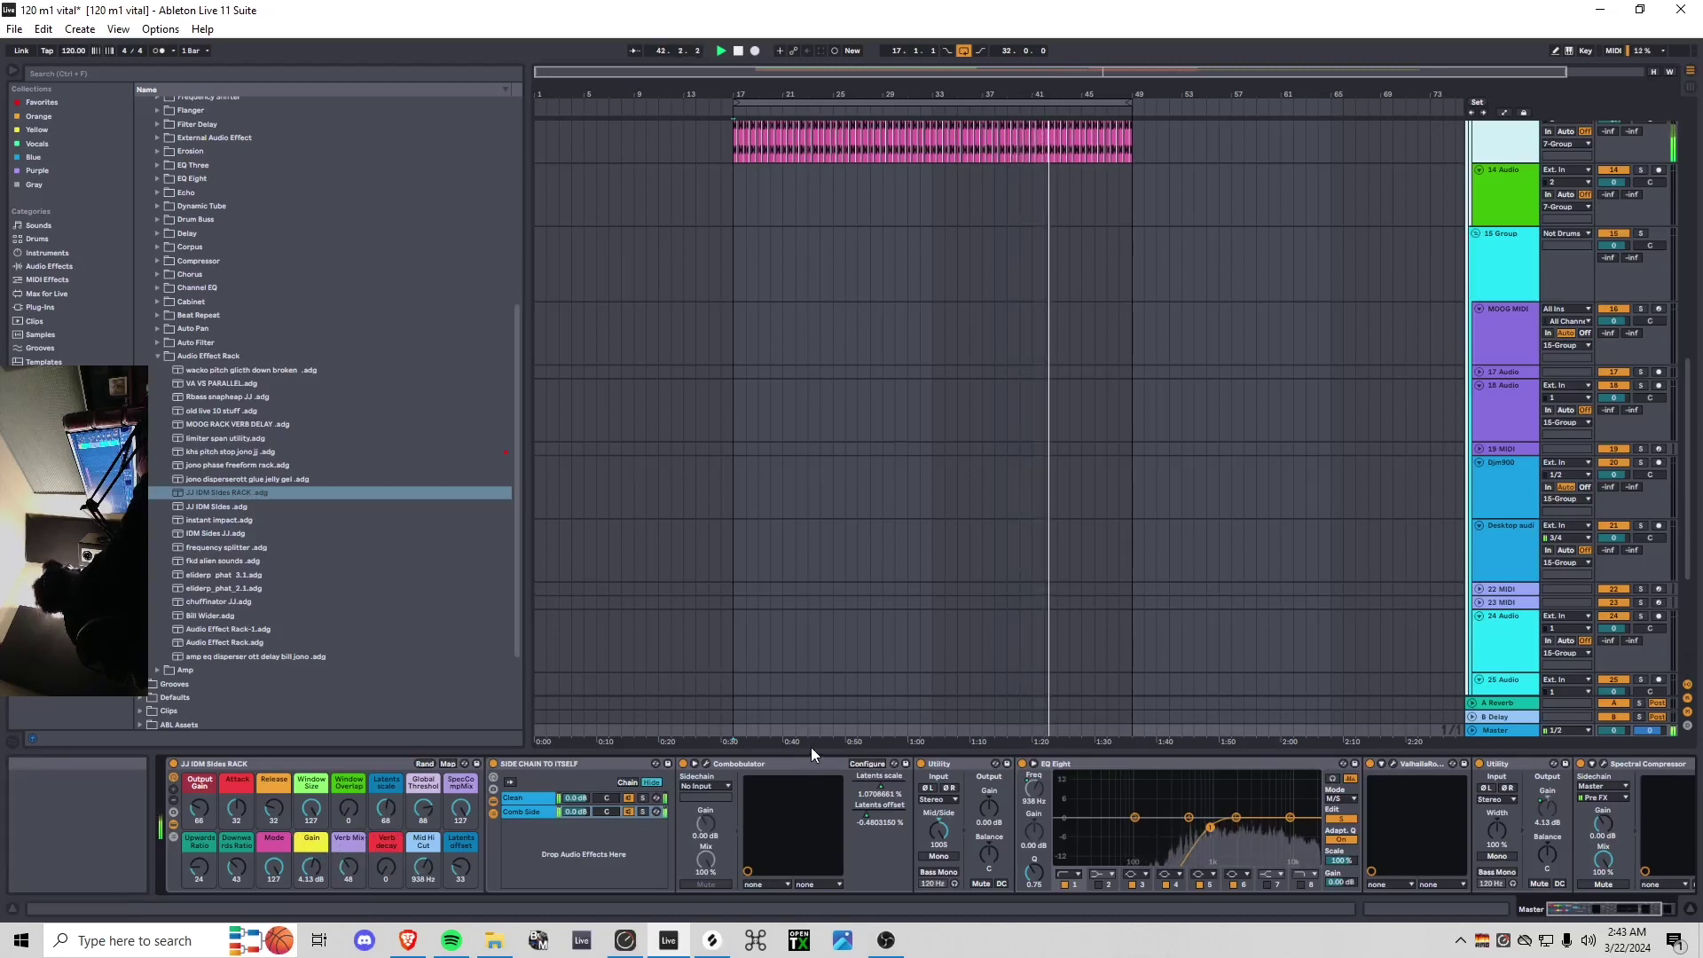
pyautogui.click(707, 764)
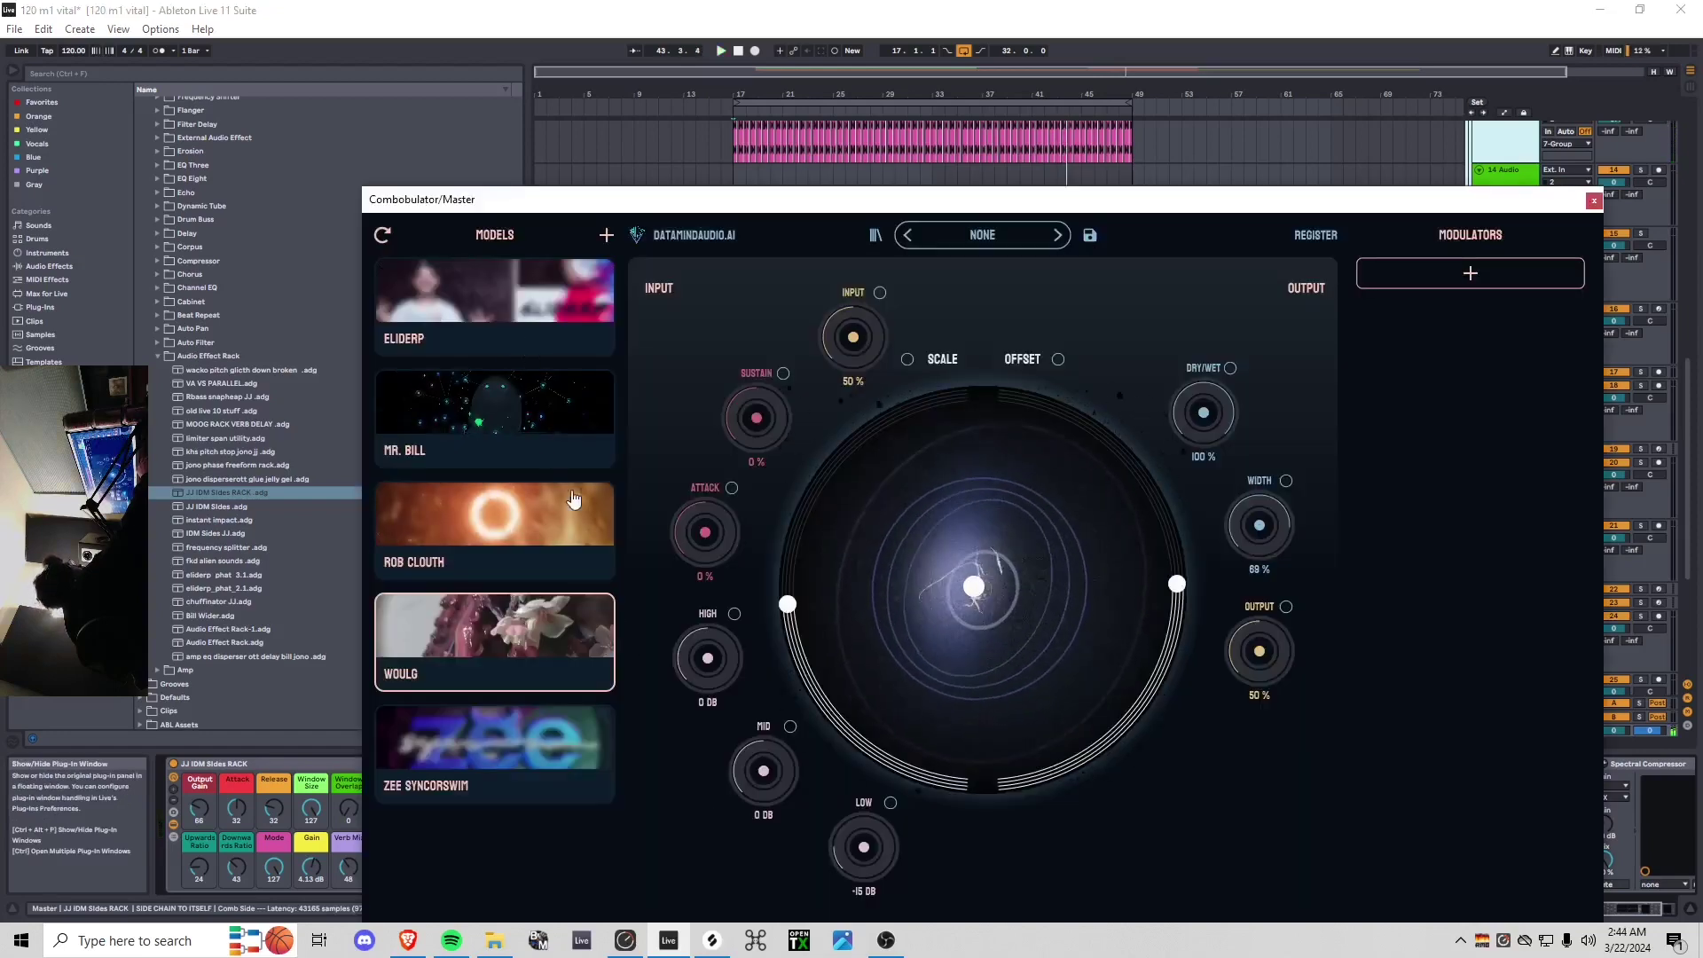
pyautogui.press('space')
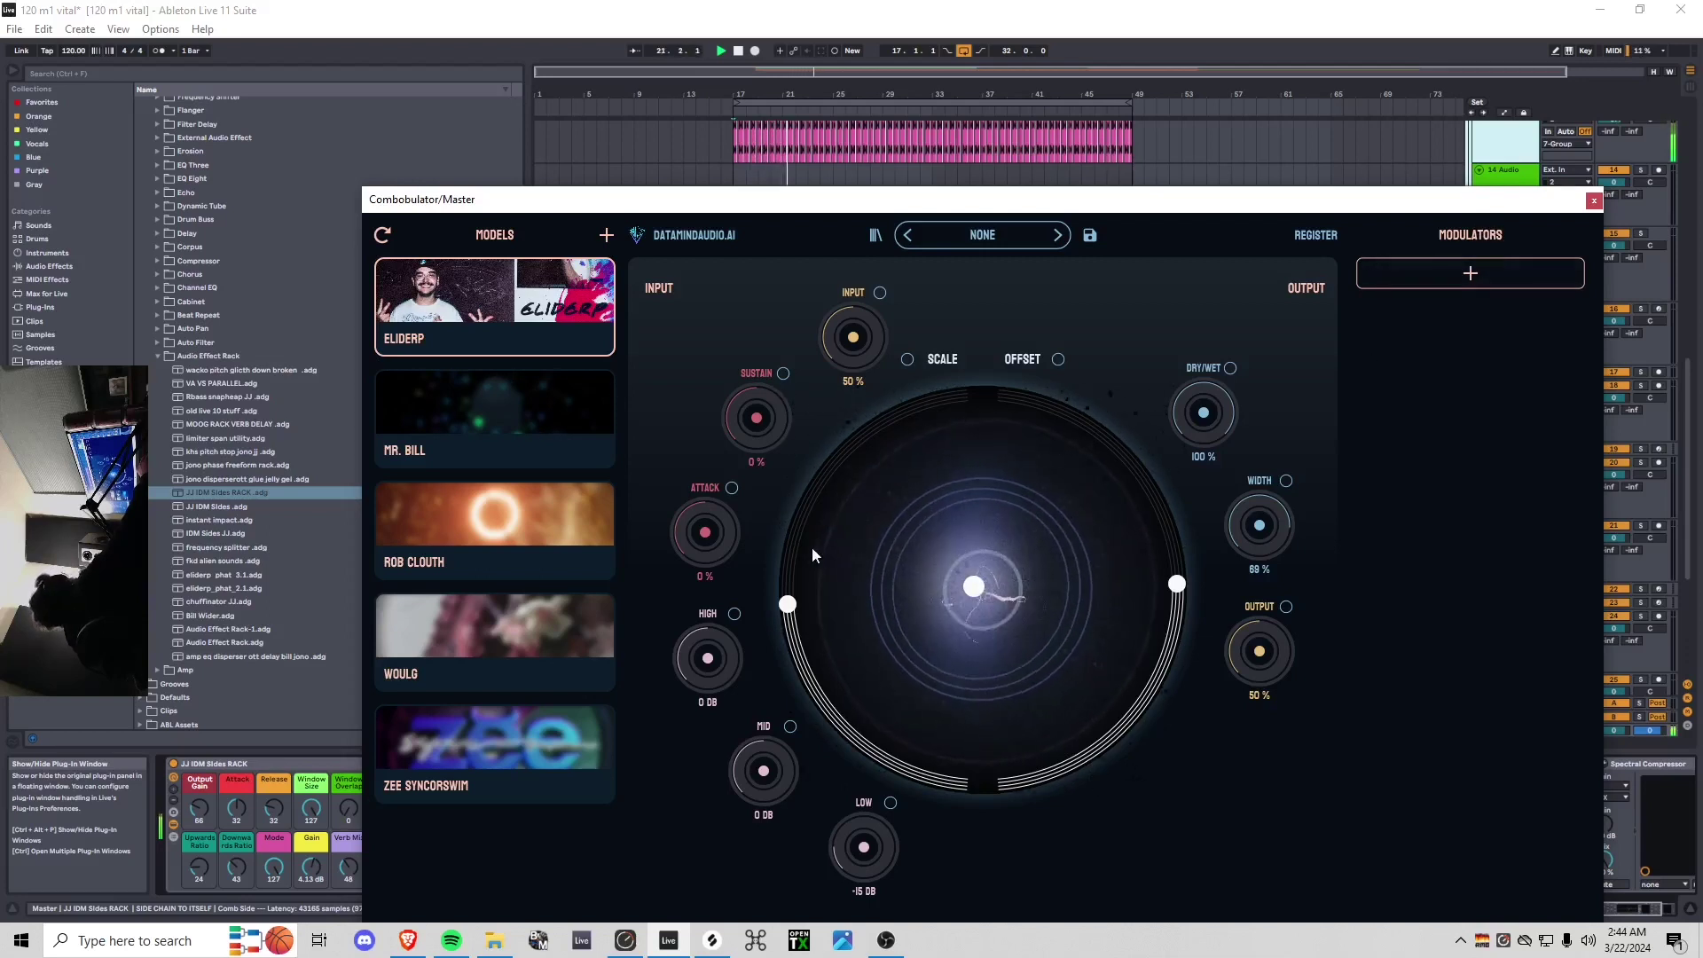
pyautogui.moveTo(977, 593); pyautogui.dragTo(966, 472)
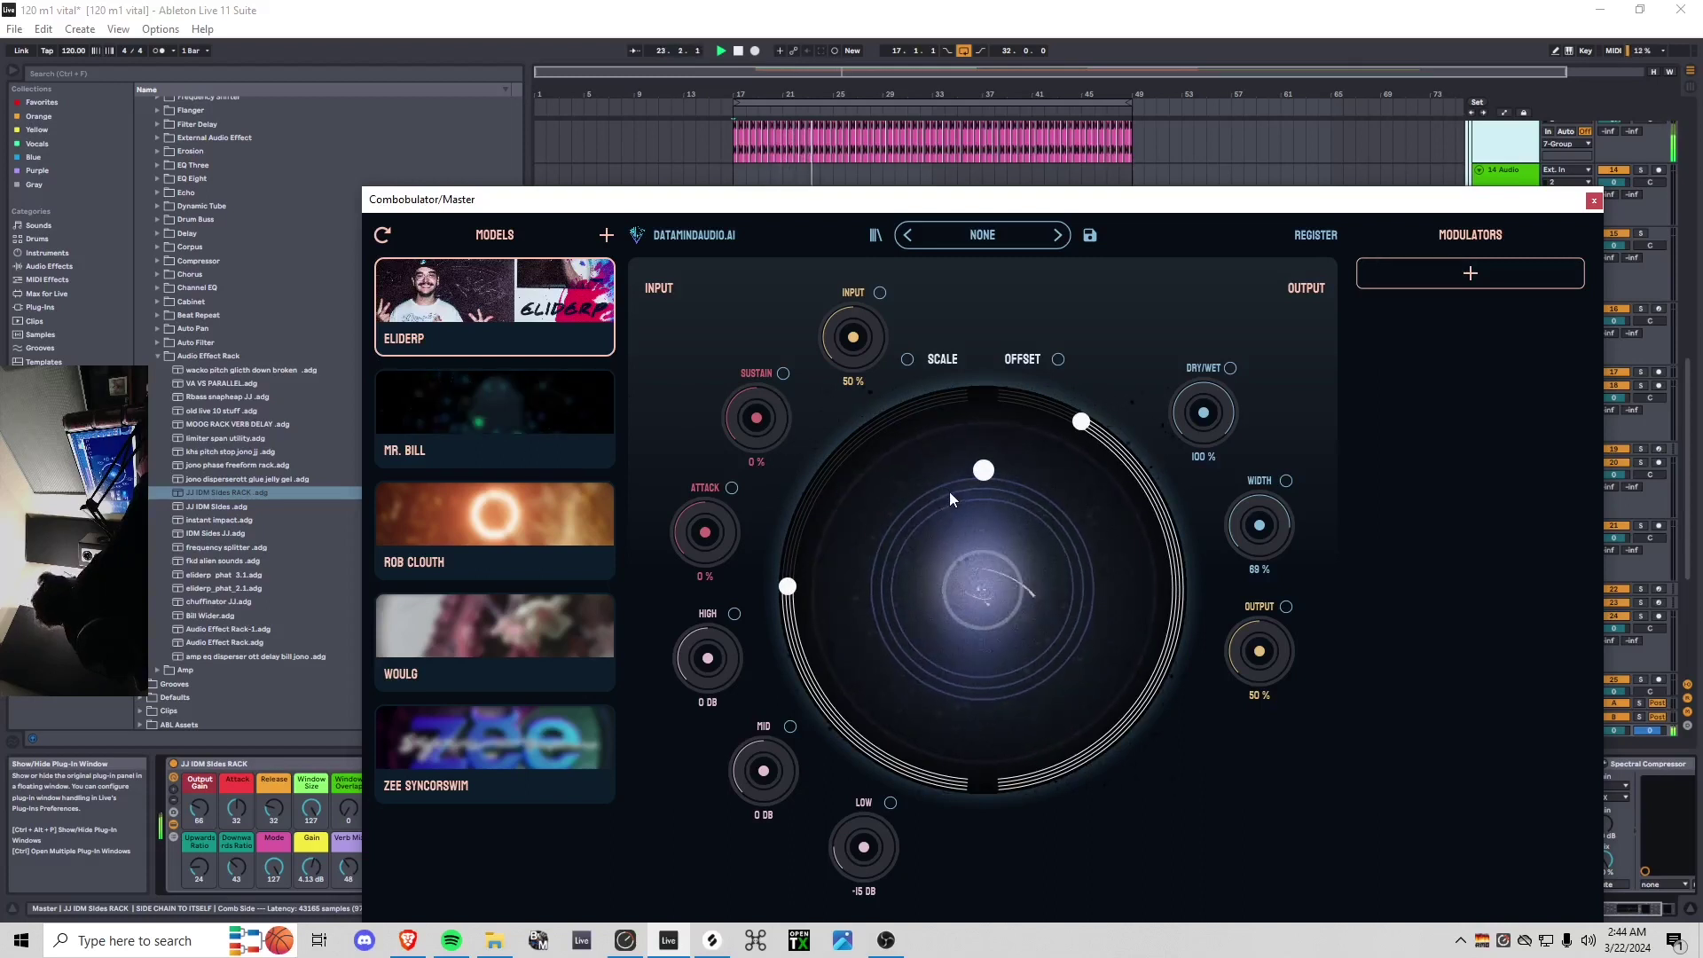
pyautogui.moveTo(980, 479)
pyautogui.mouseDown()
pyautogui.moveTo(886, 515)
pyautogui.moveTo(1023, 639)
pyautogui.moveTo(1084, 519)
pyautogui.moveTo(1057, 479)
pyautogui.moveTo(1005, 457)
pyautogui.mouseUp()
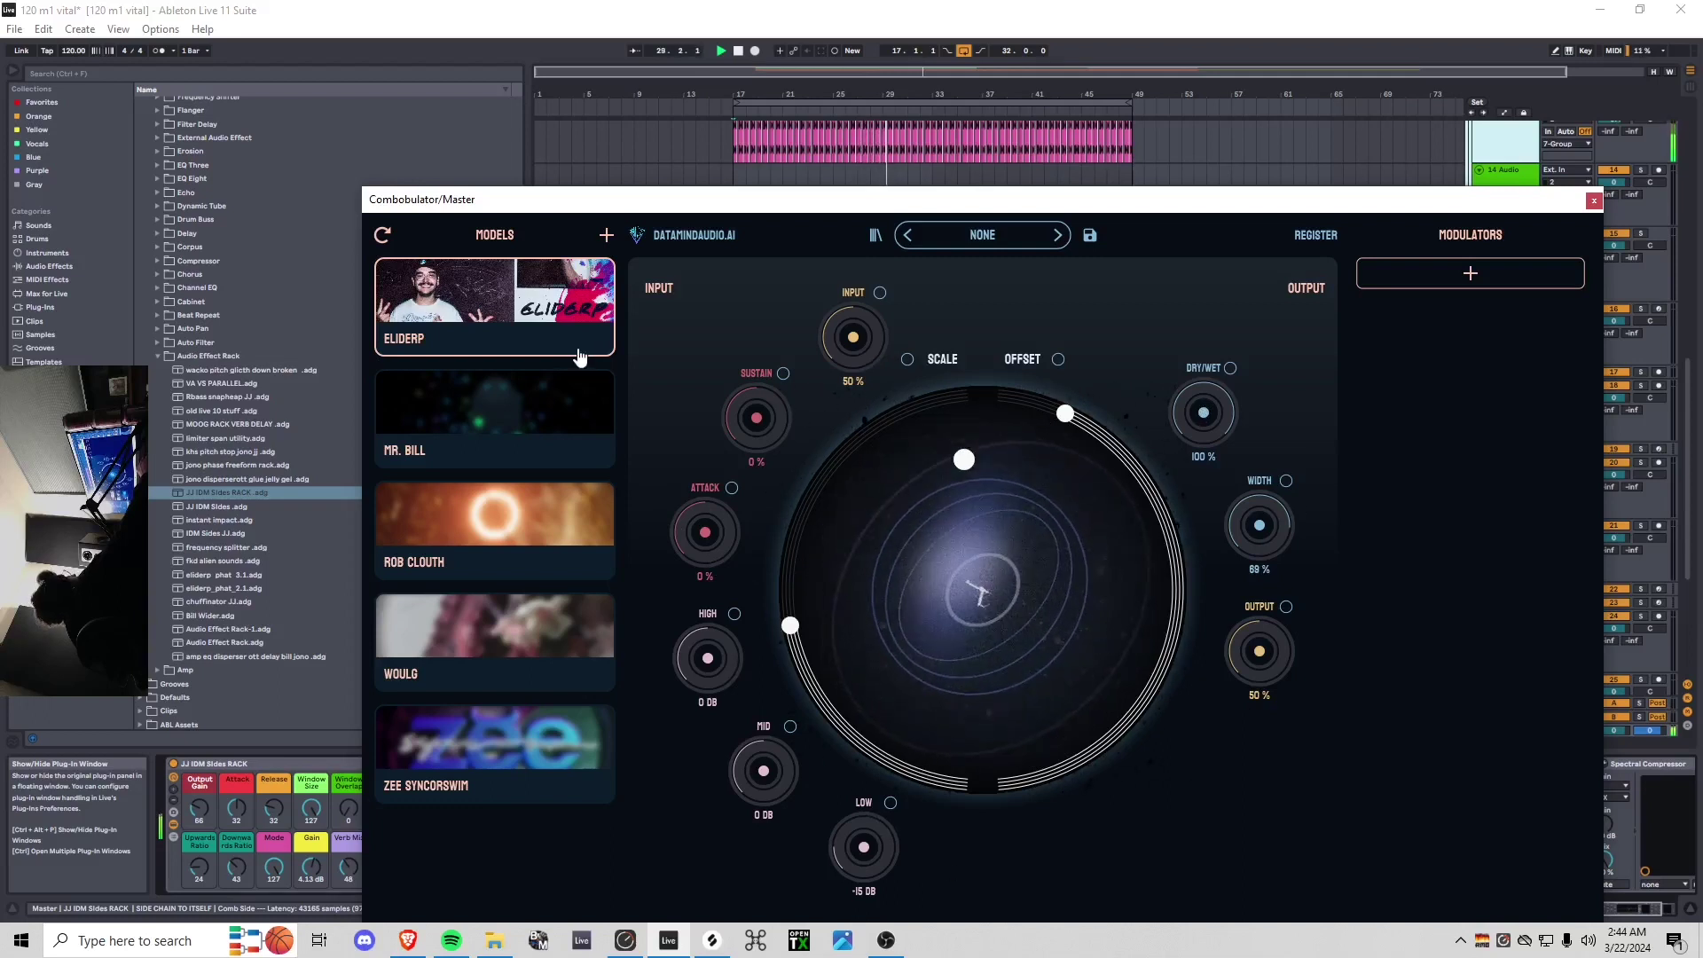
# Switch Combobulator to the Mr. Bill model, reposition its central handle and close the plug-in window
pyautogui.click(559, 414)
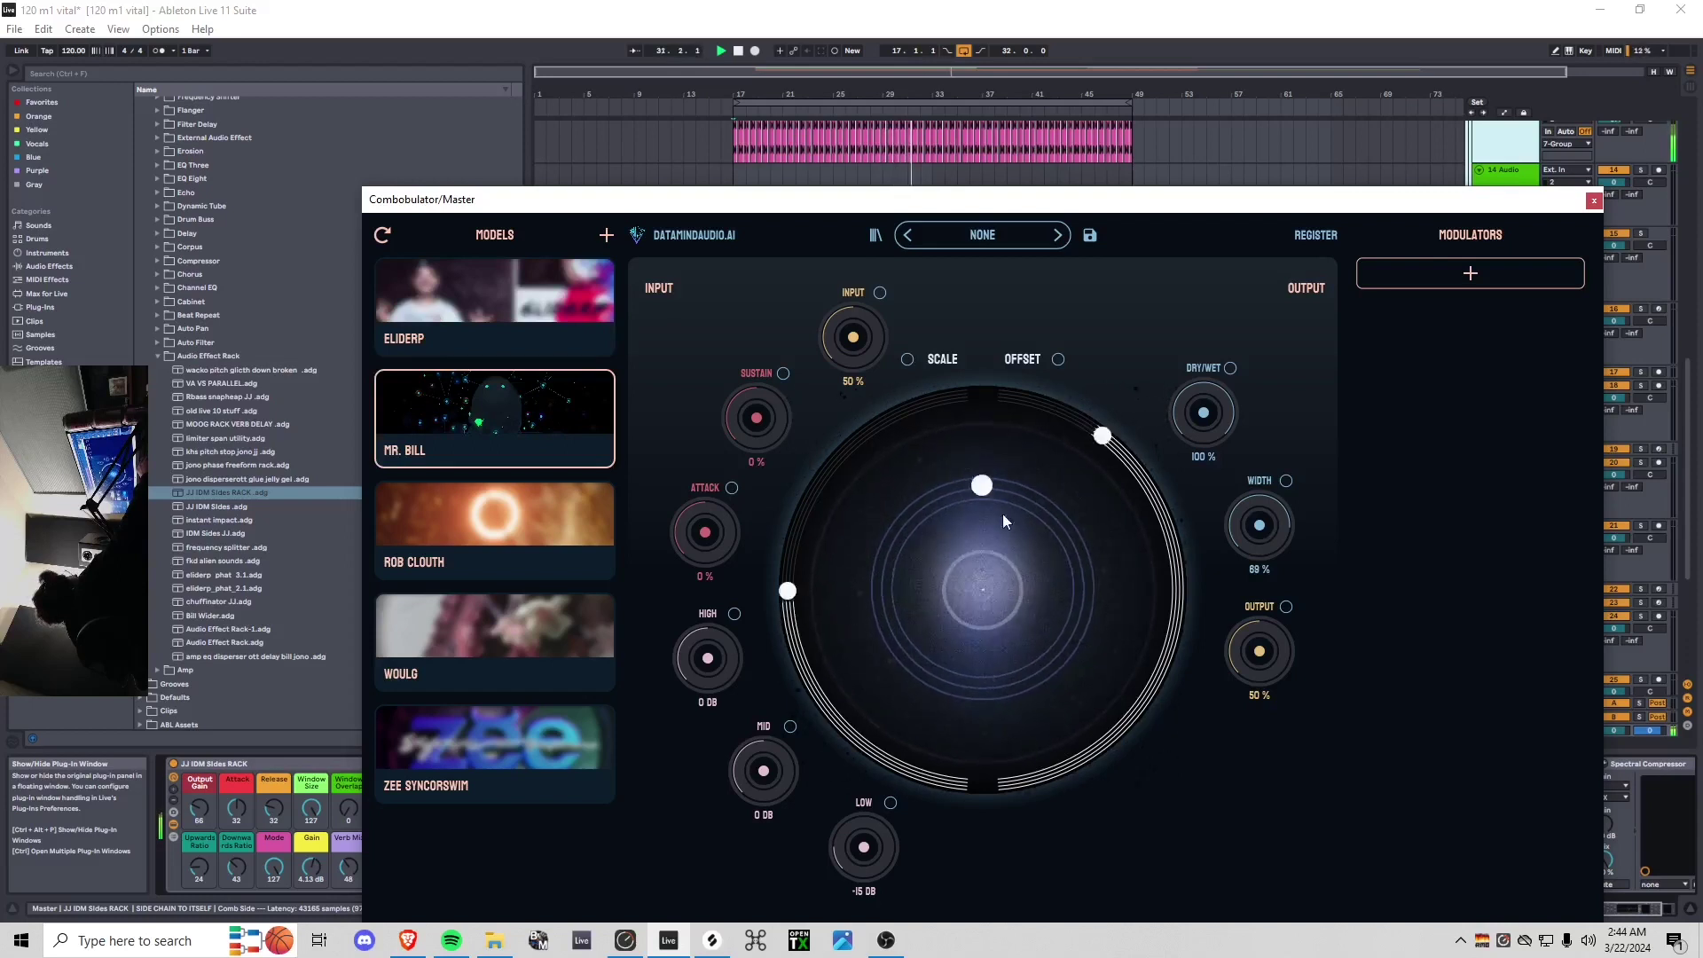
pyautogui.moveTo(1105, 575); pyautogui.dragTo(1105, 539)
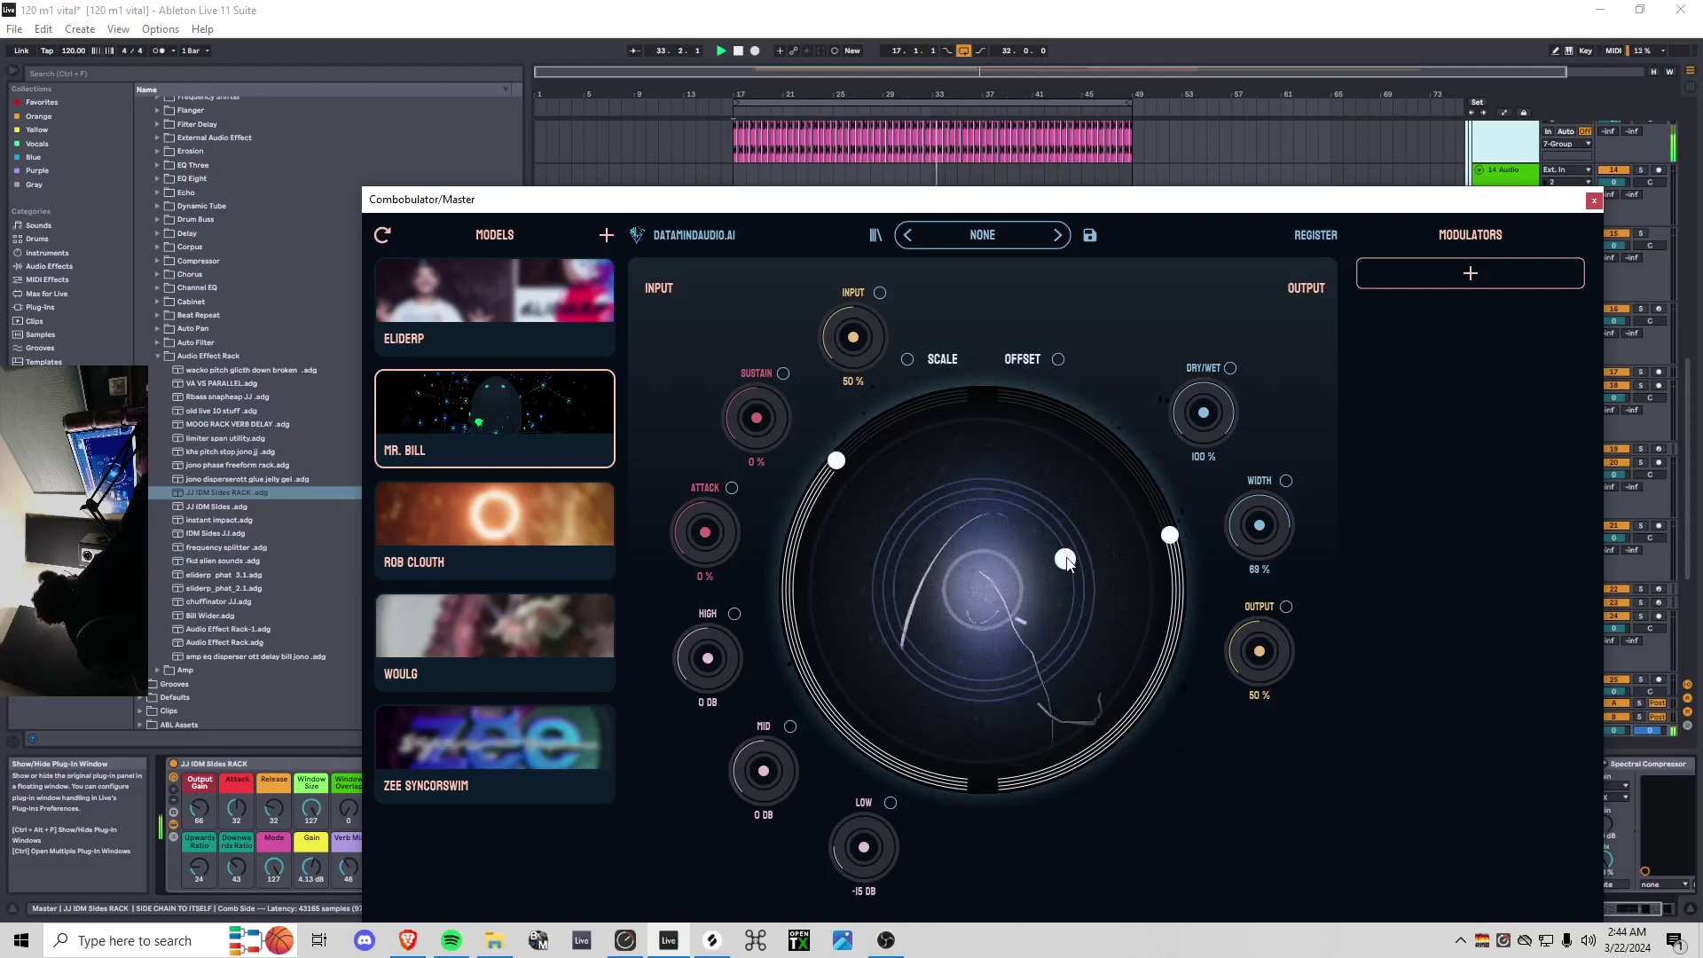
pyautogui.click(1594, 199)
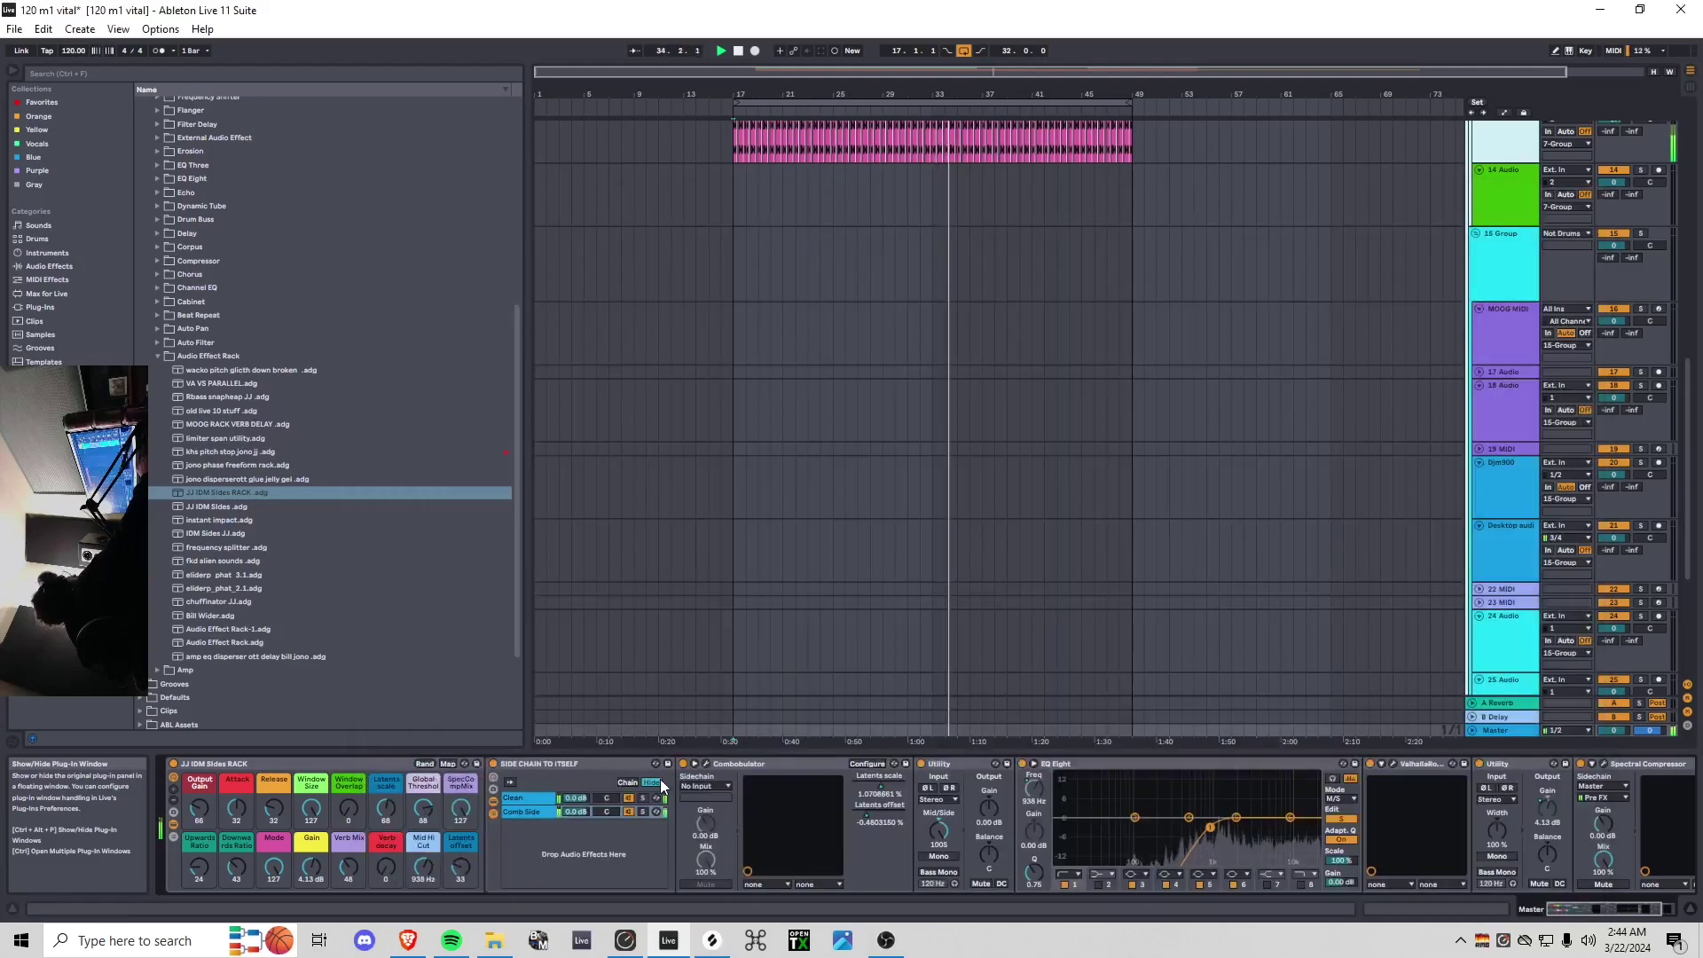
# Compare the Comb Side and Clean chains during playback by soloing each in turn, and clear the solo
pyautogui.click(631, 800)
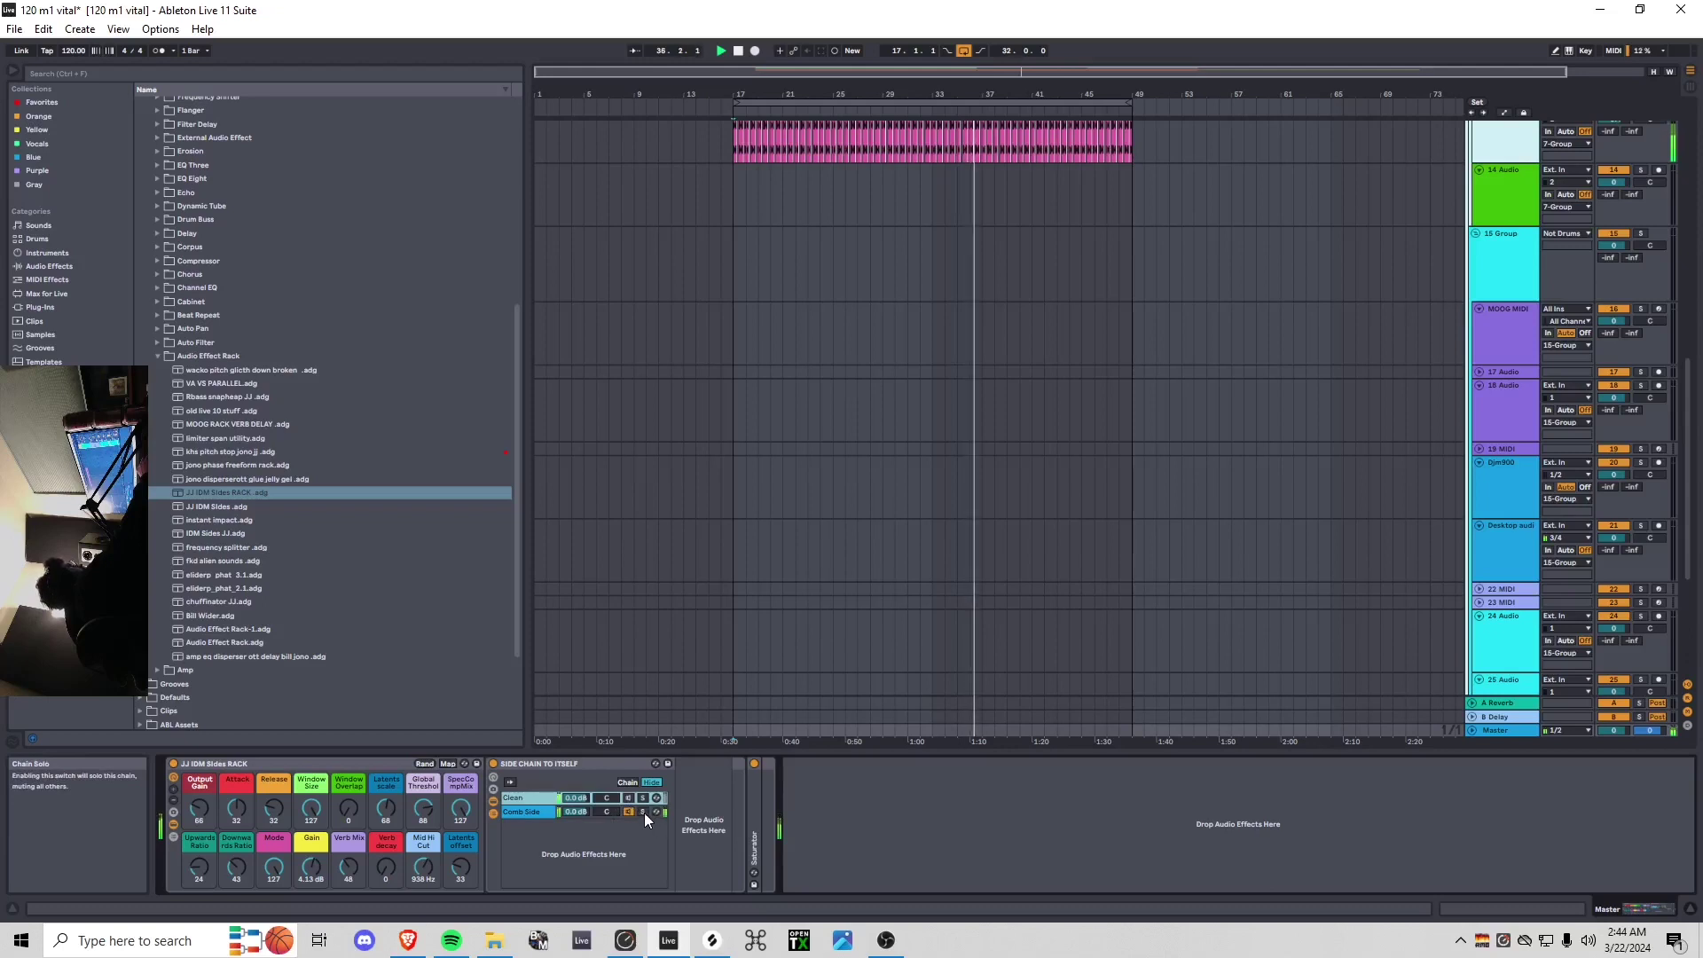
pyautogui.click(643, 812)
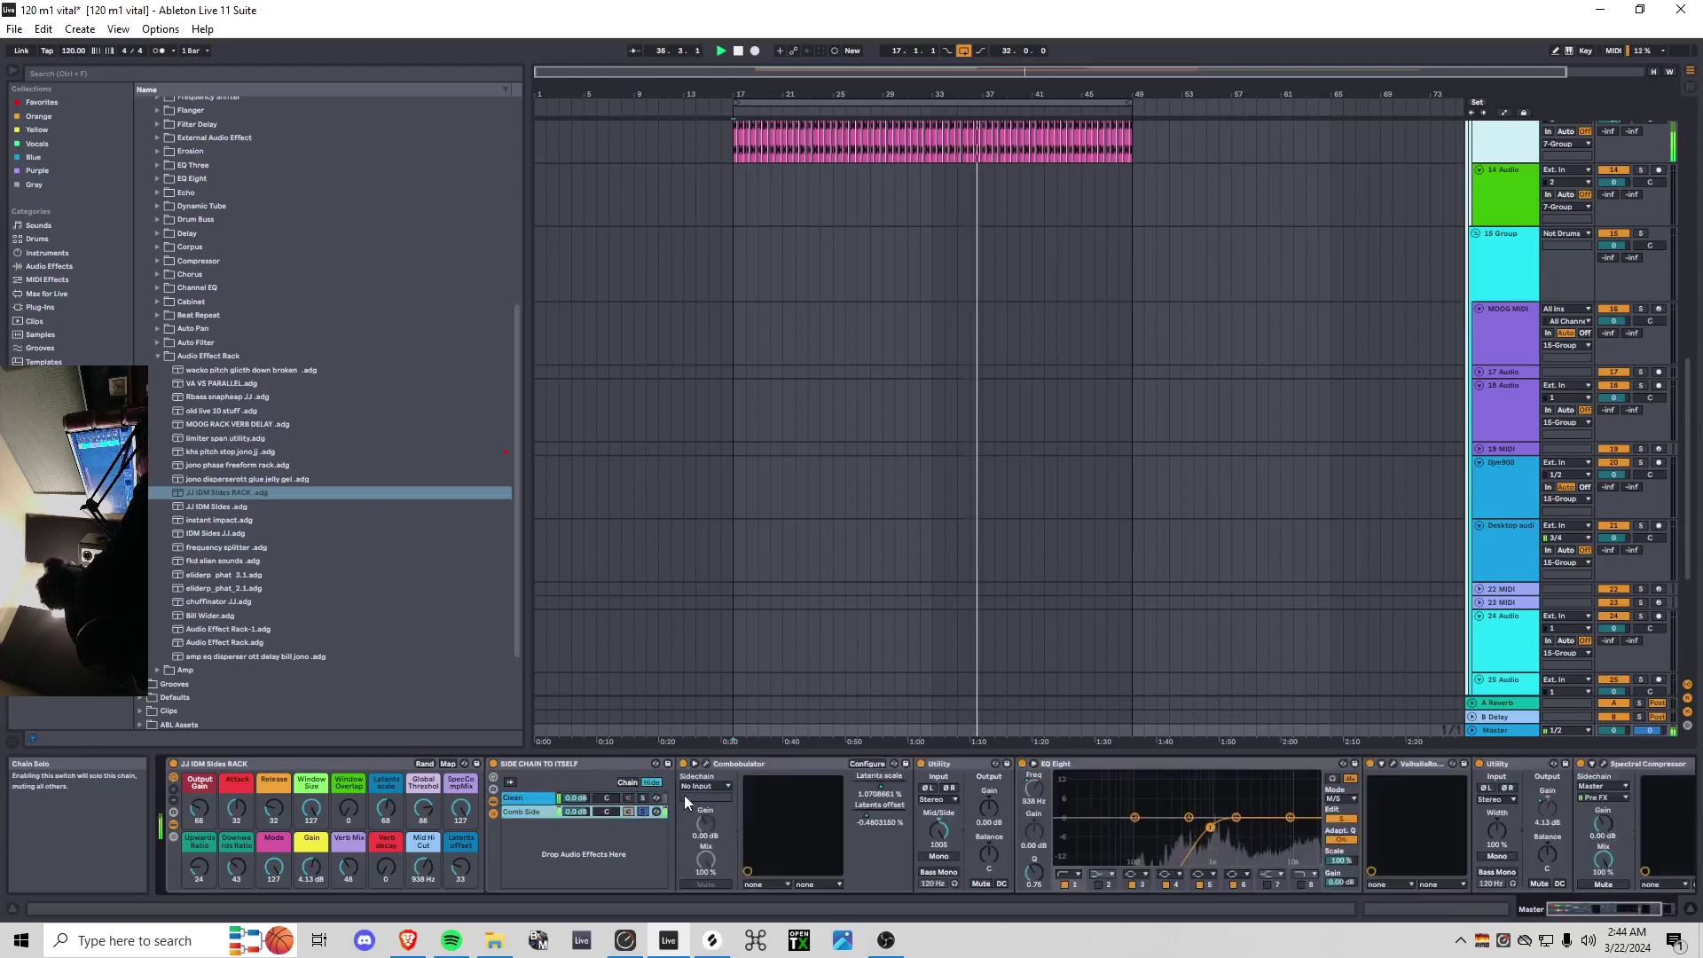
pyautogui.click(633, 801)
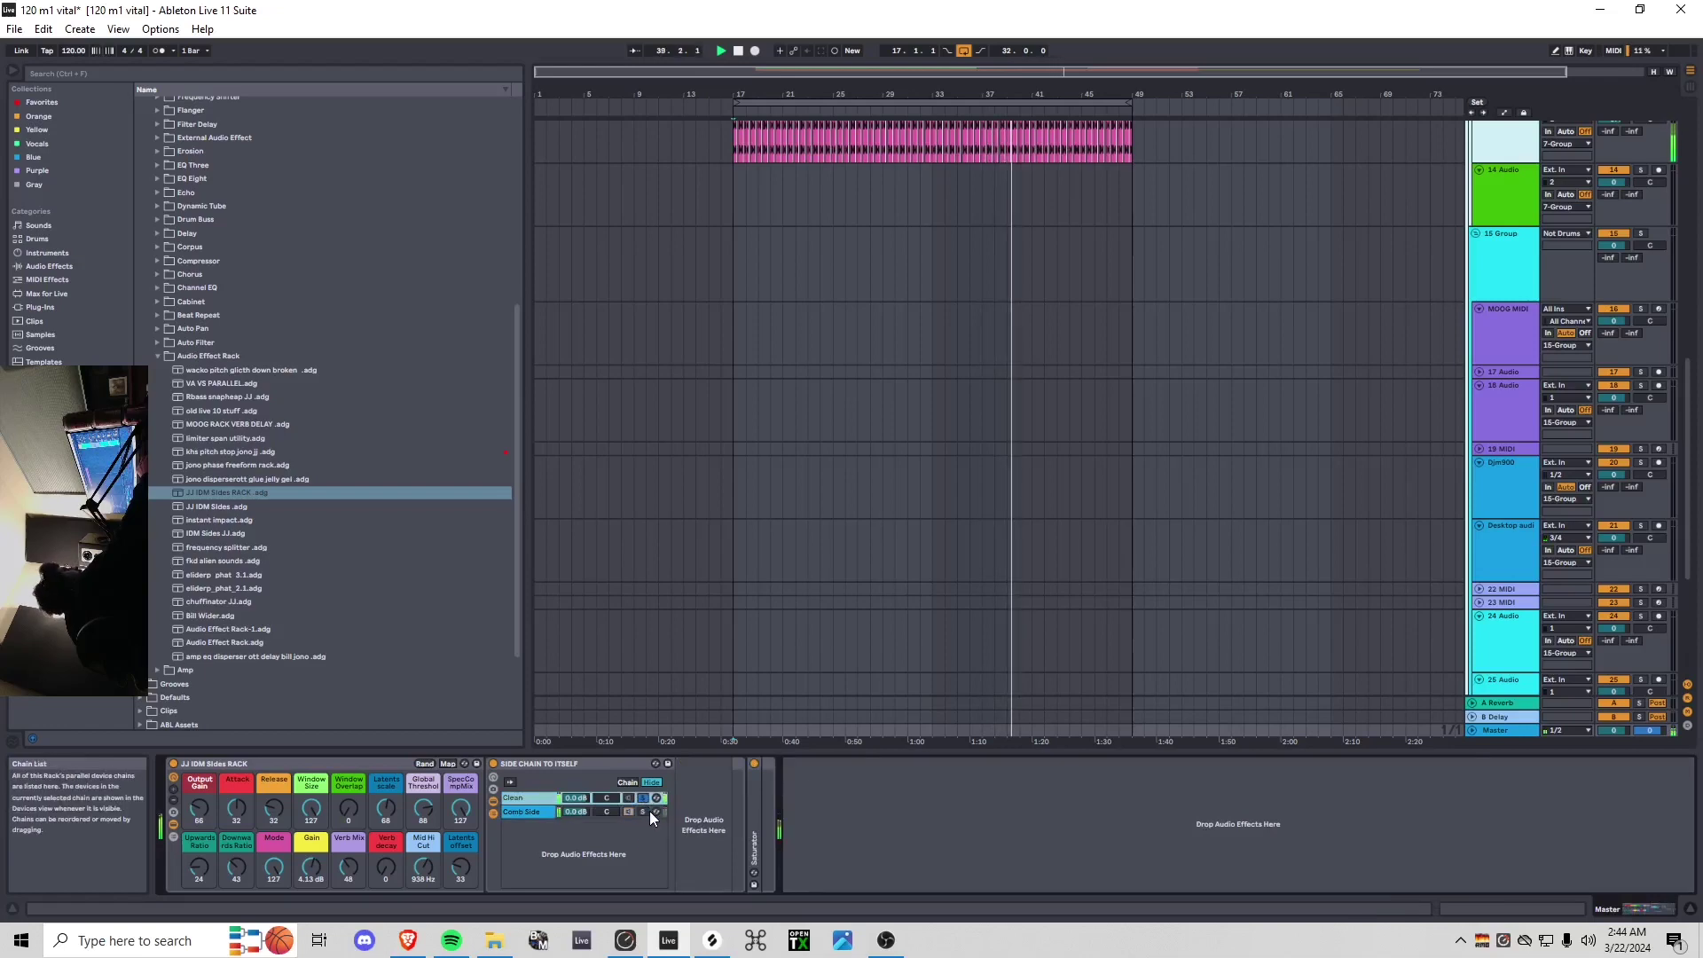
pyautogui.scroll(8, 789, 467)
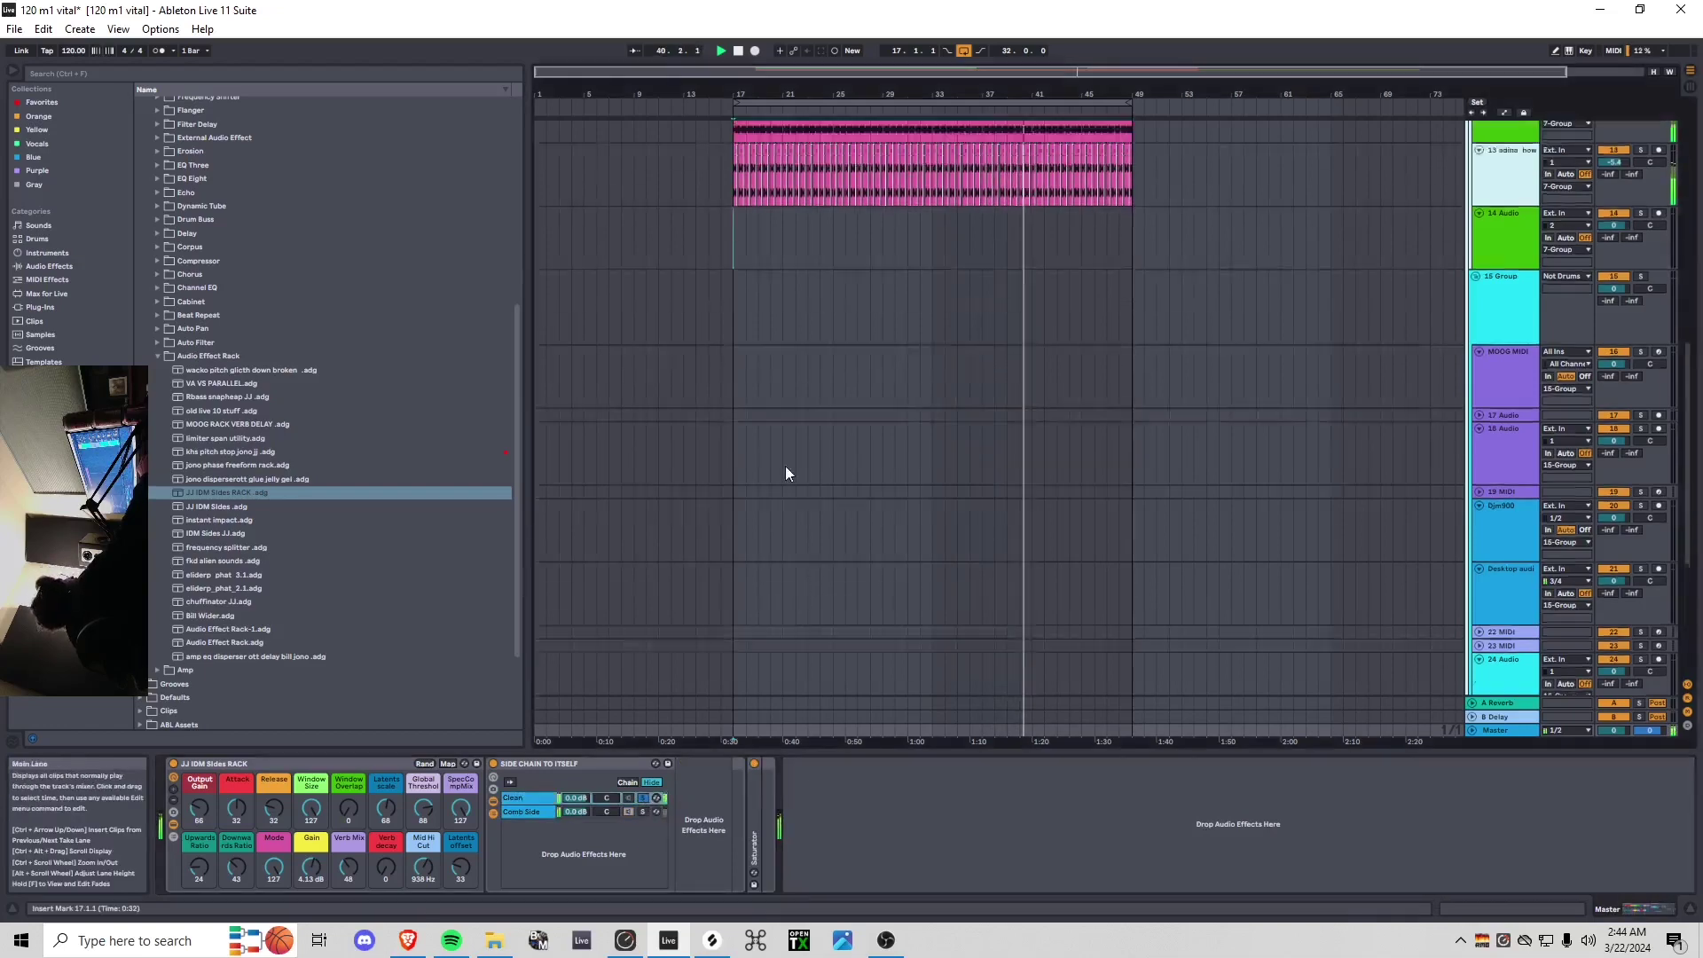
pyautogui.scroll(4, 797, 463)
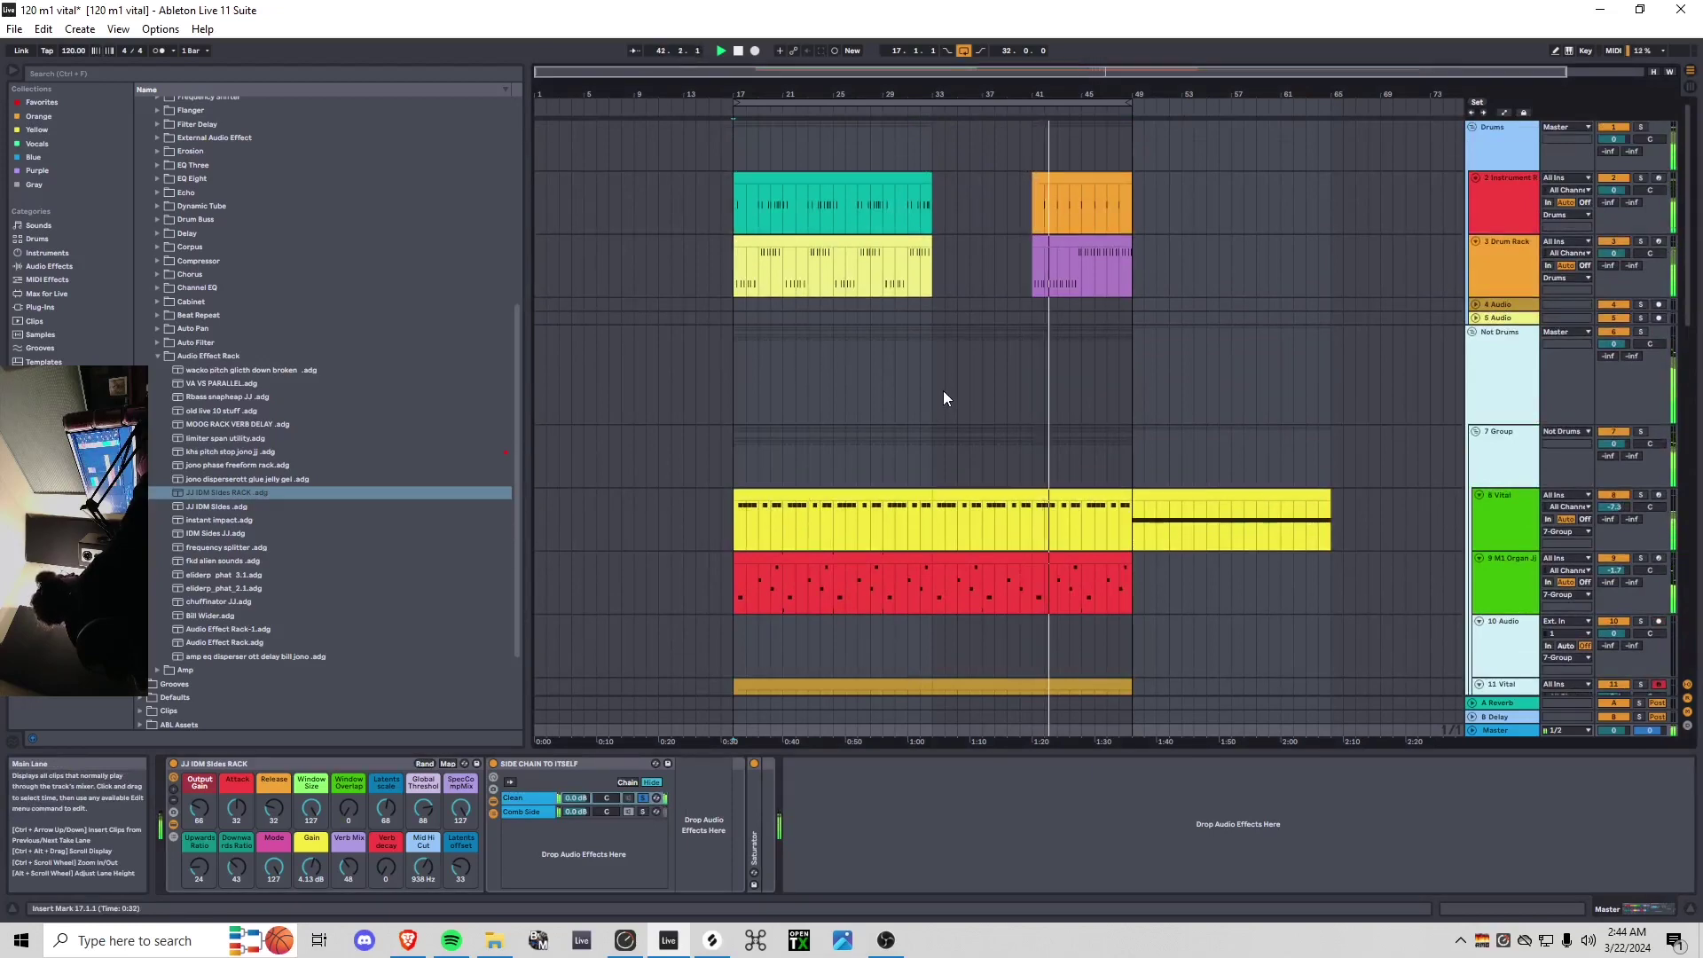
pyautogui.click(642, 798)
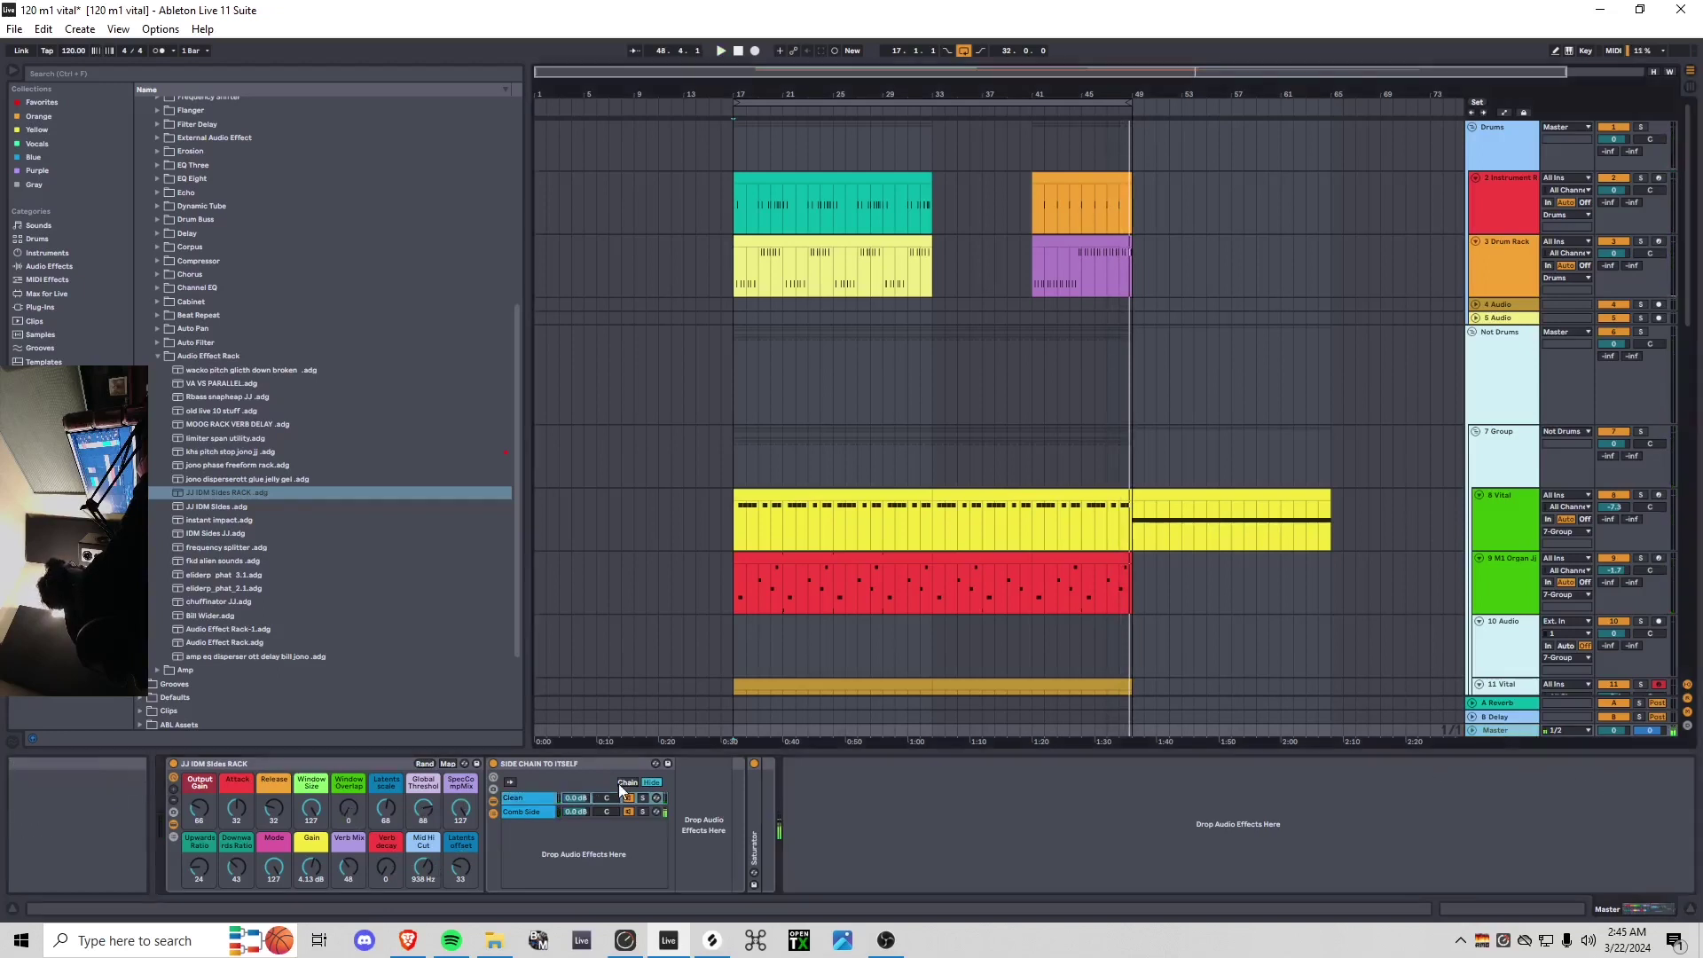
# Play the arrangement from bar 41 and solo the Comb Side chain on the Master track
pyautogui.click(528, 813)
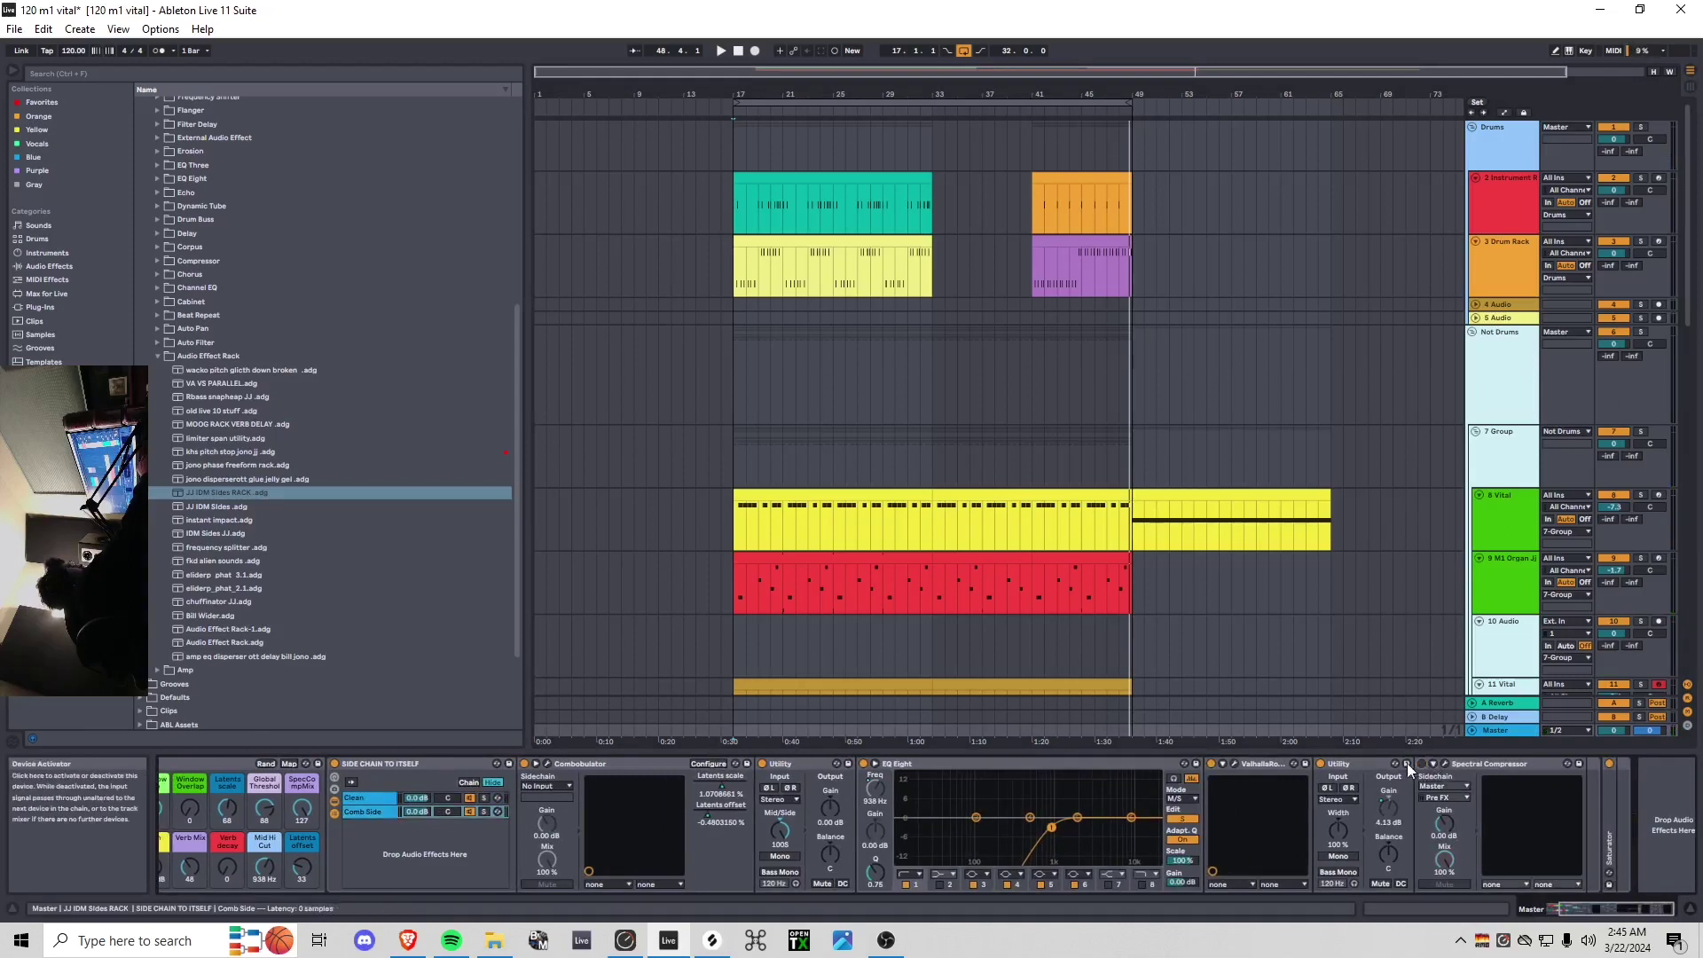
pyautogui.click(1031, 325)
pyautogui.press('space')
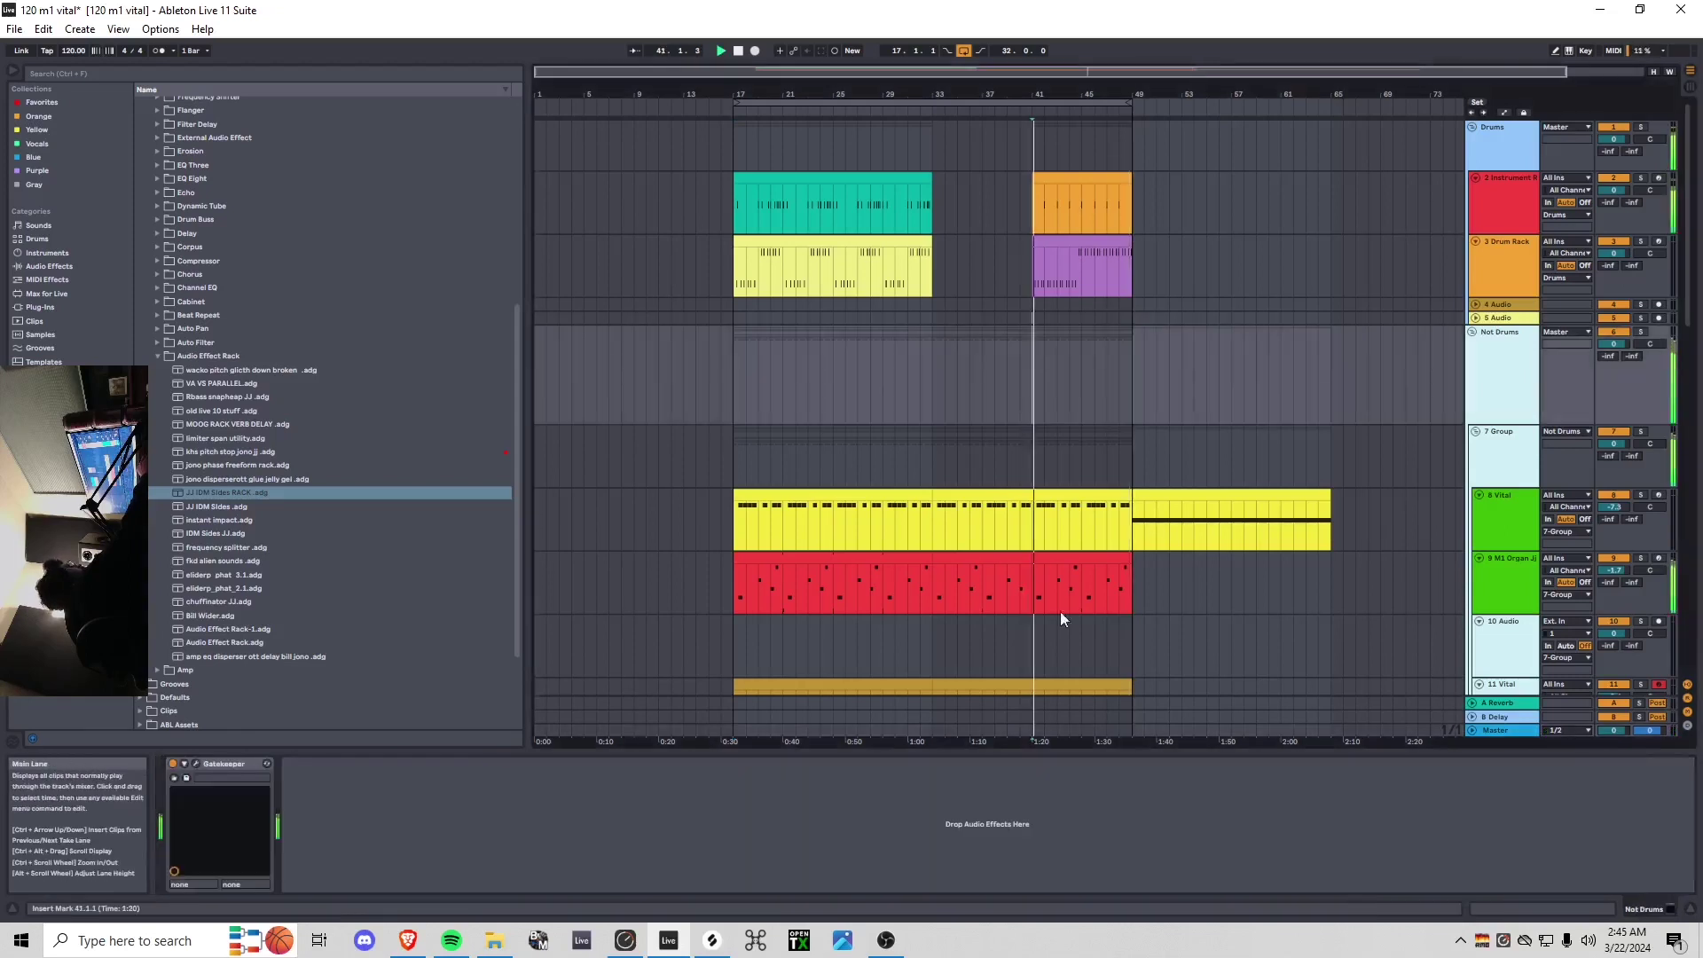
pyautogui.click(1510, 729)
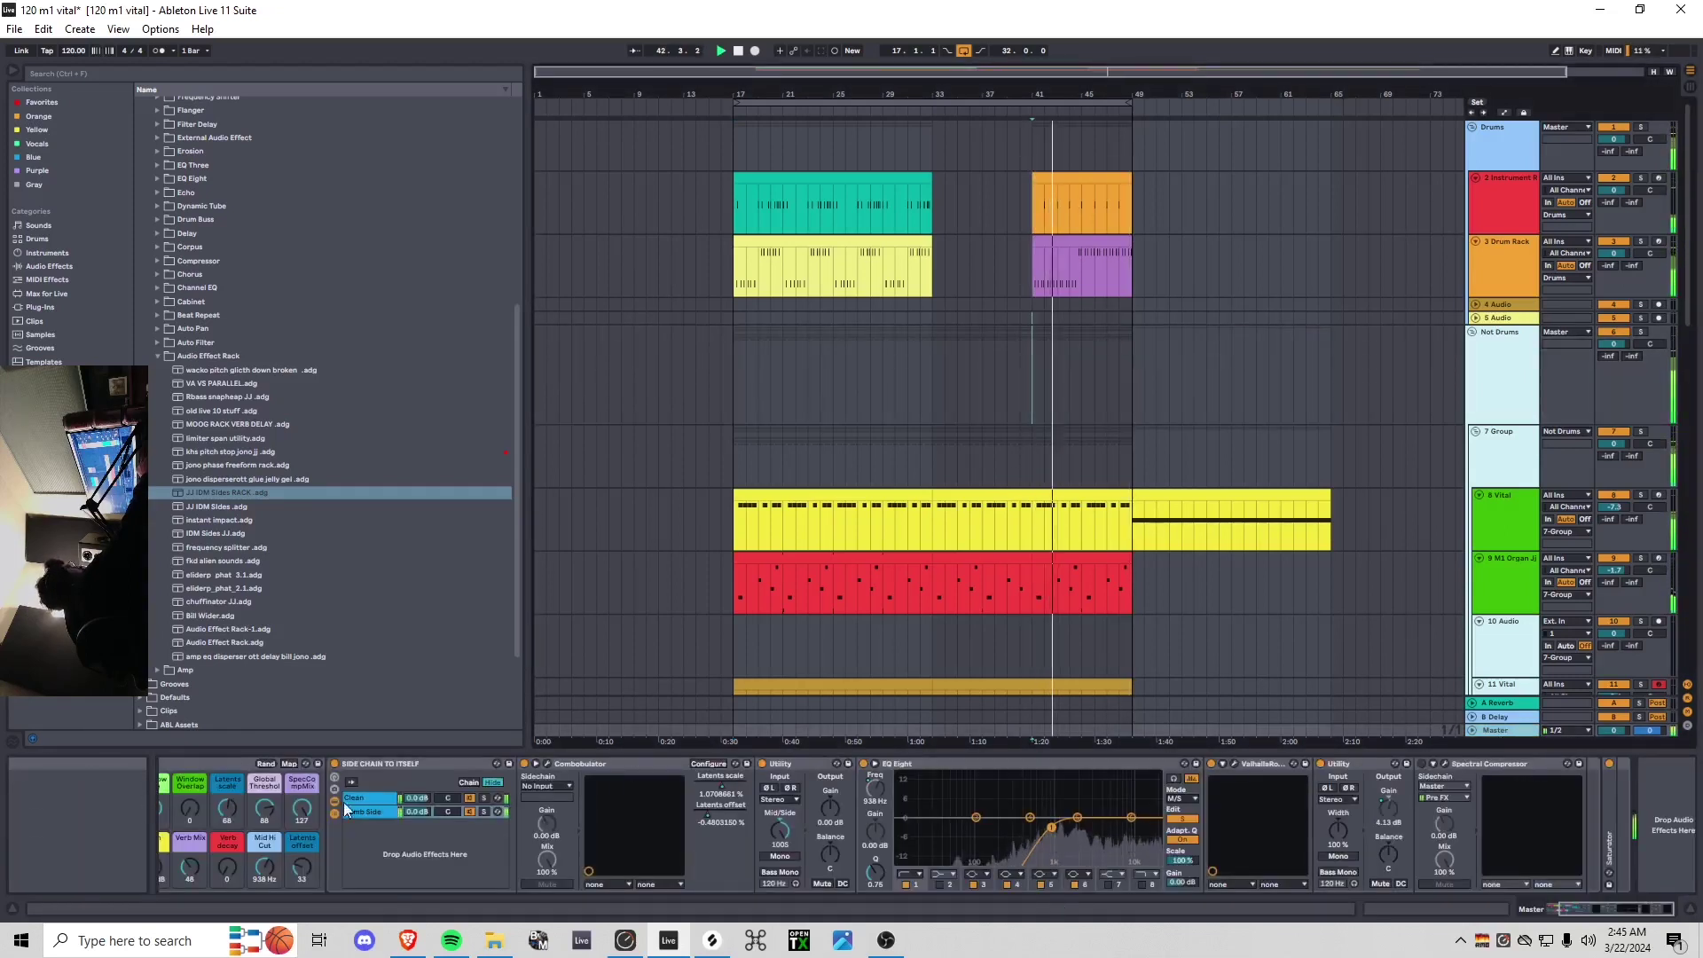
pyautogui.click(484, 811)
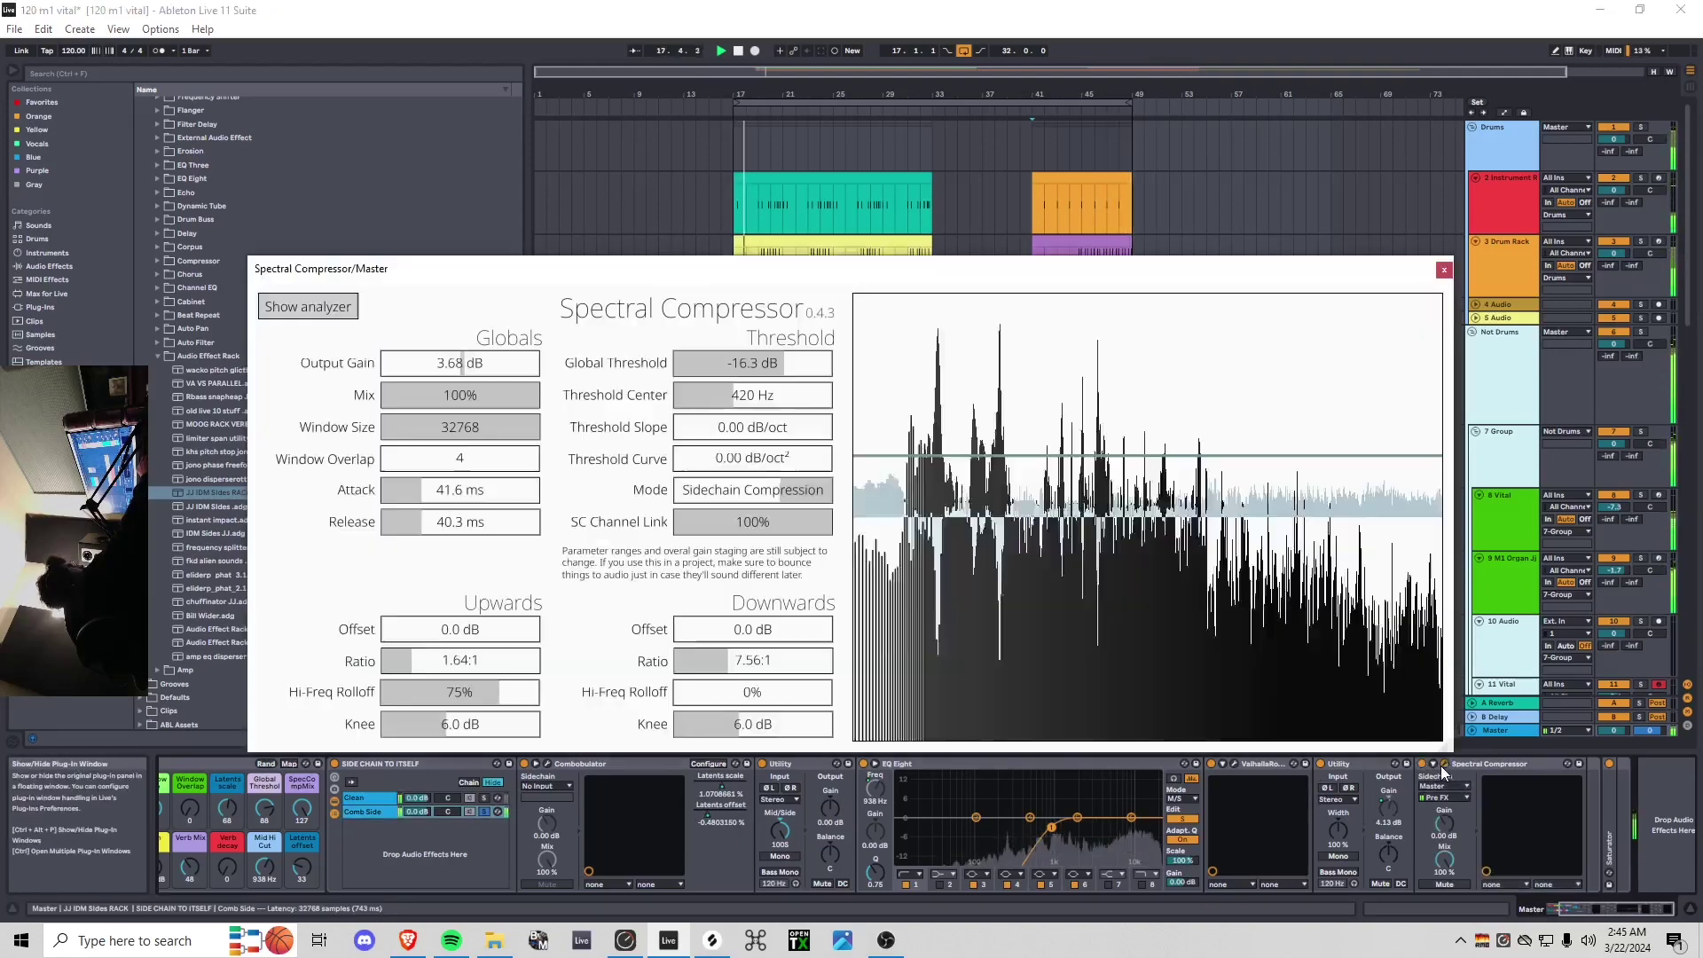
# With the Spectral Compressor open, try the rack's macros at 0 ms Attack and Release and a Window Size of 128
pyautogui.click(1445, 763)
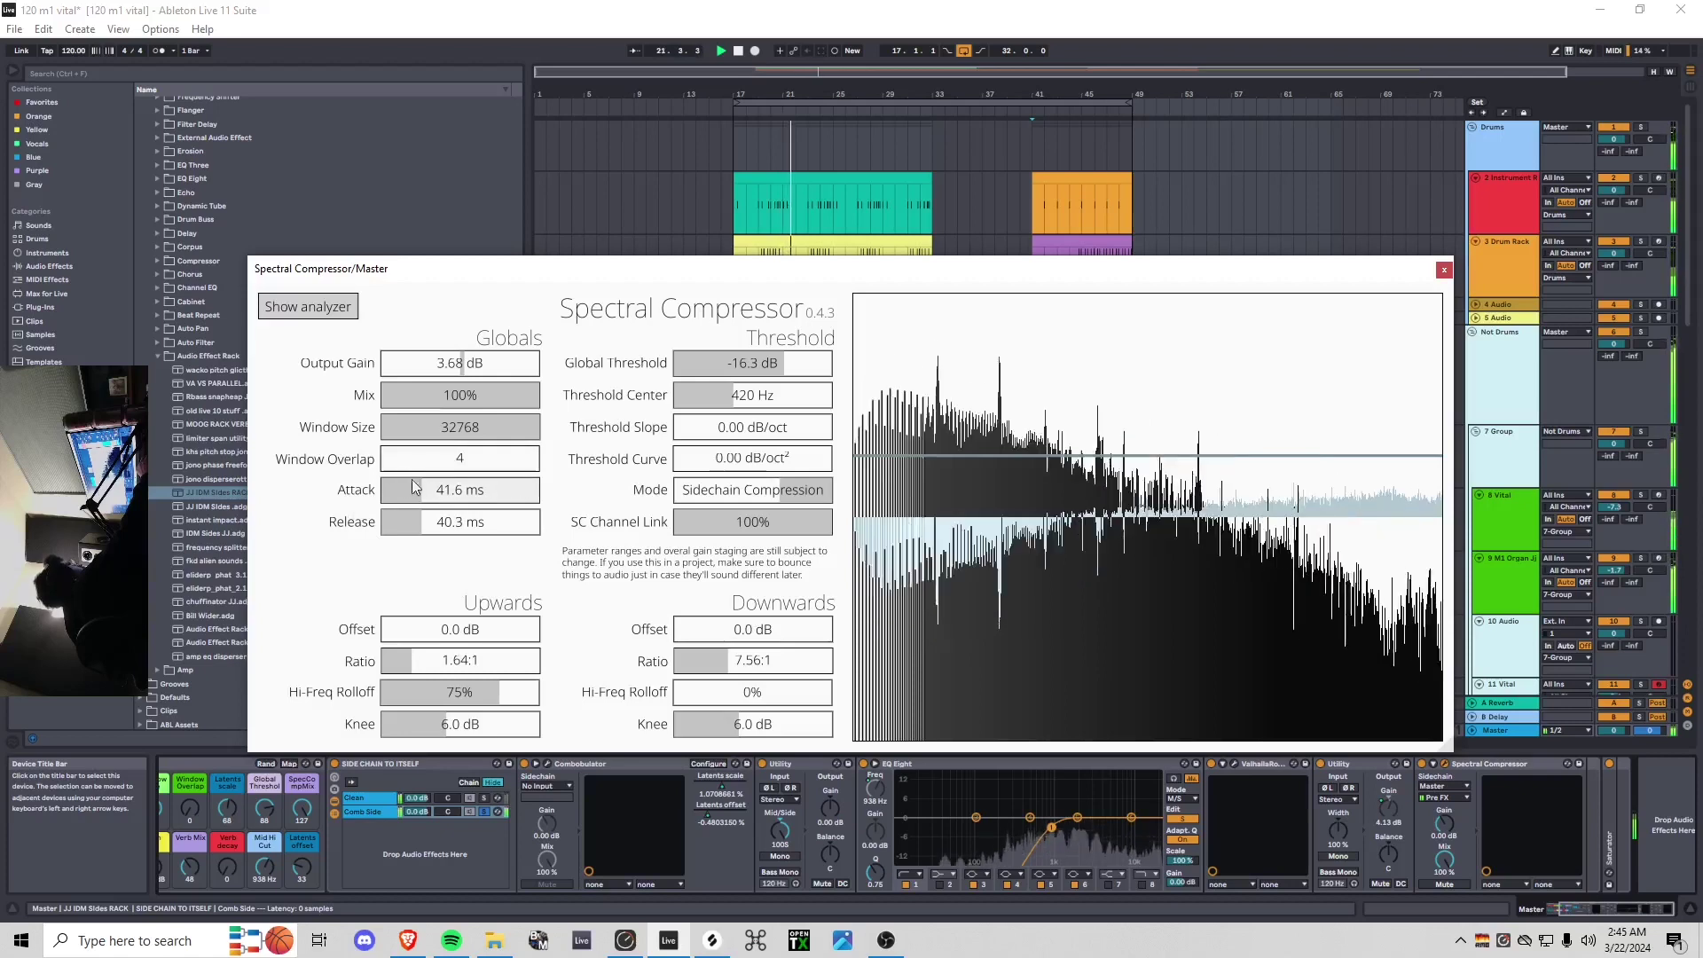
pyautogui.scroll(3, 266, 812)
pyautogui.click(236, 808)
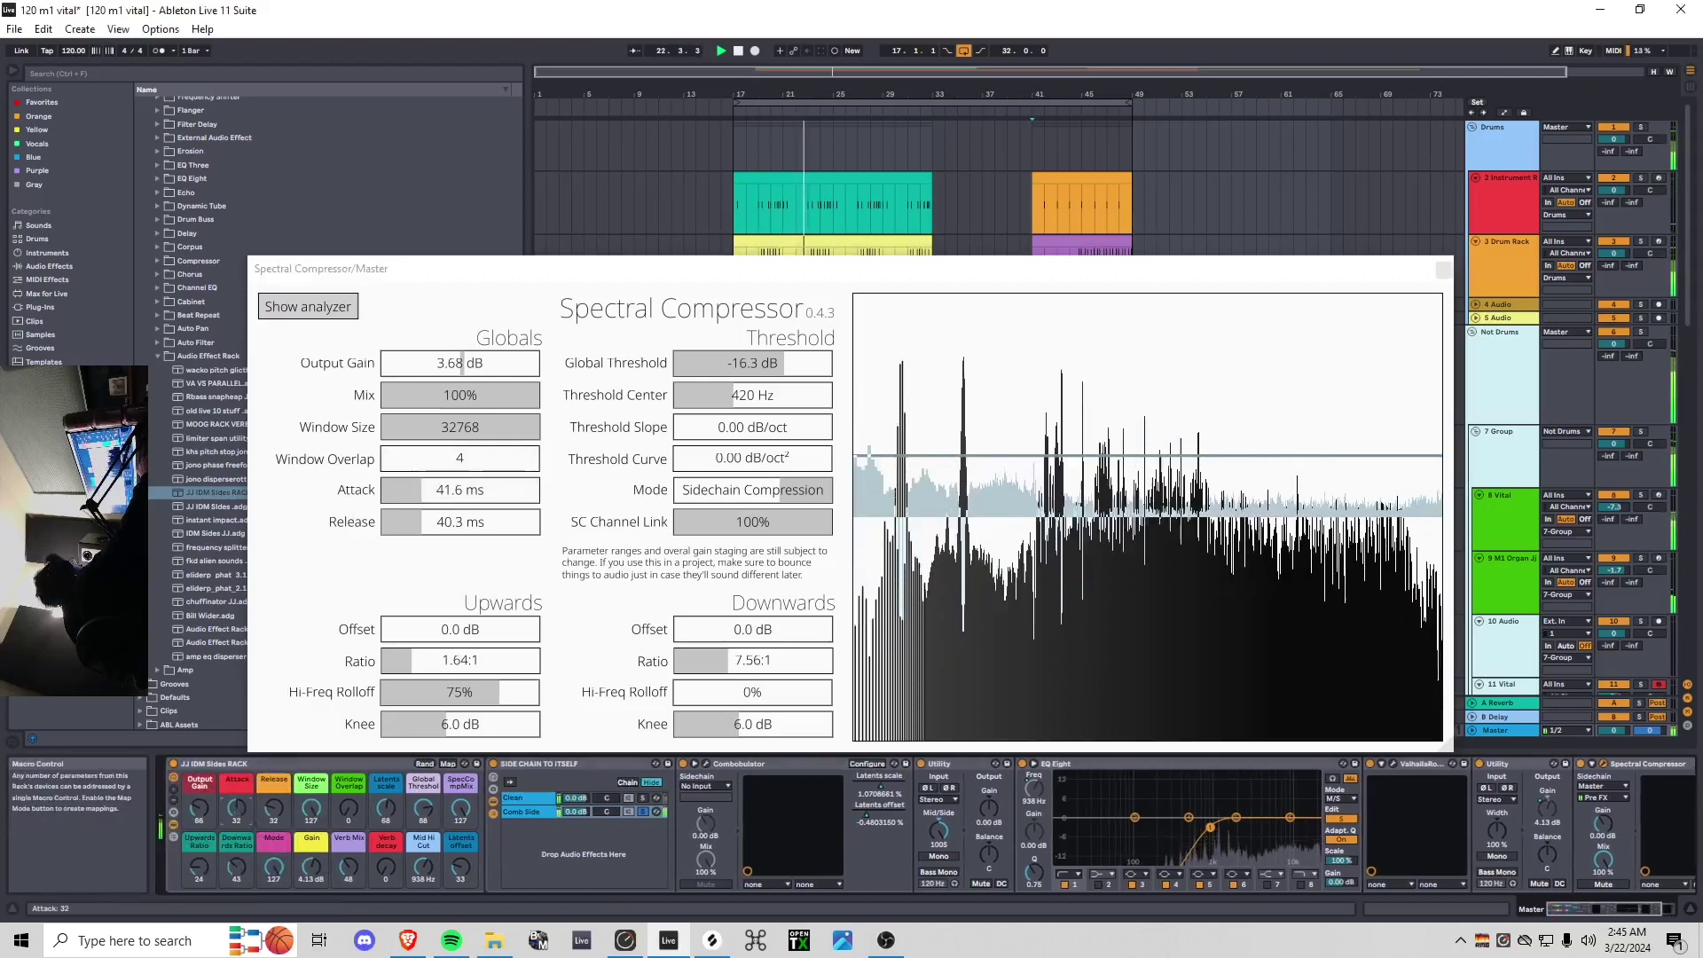
pyautogui.moveTo(236, 808); pyautogui.dragTo(274, 843)
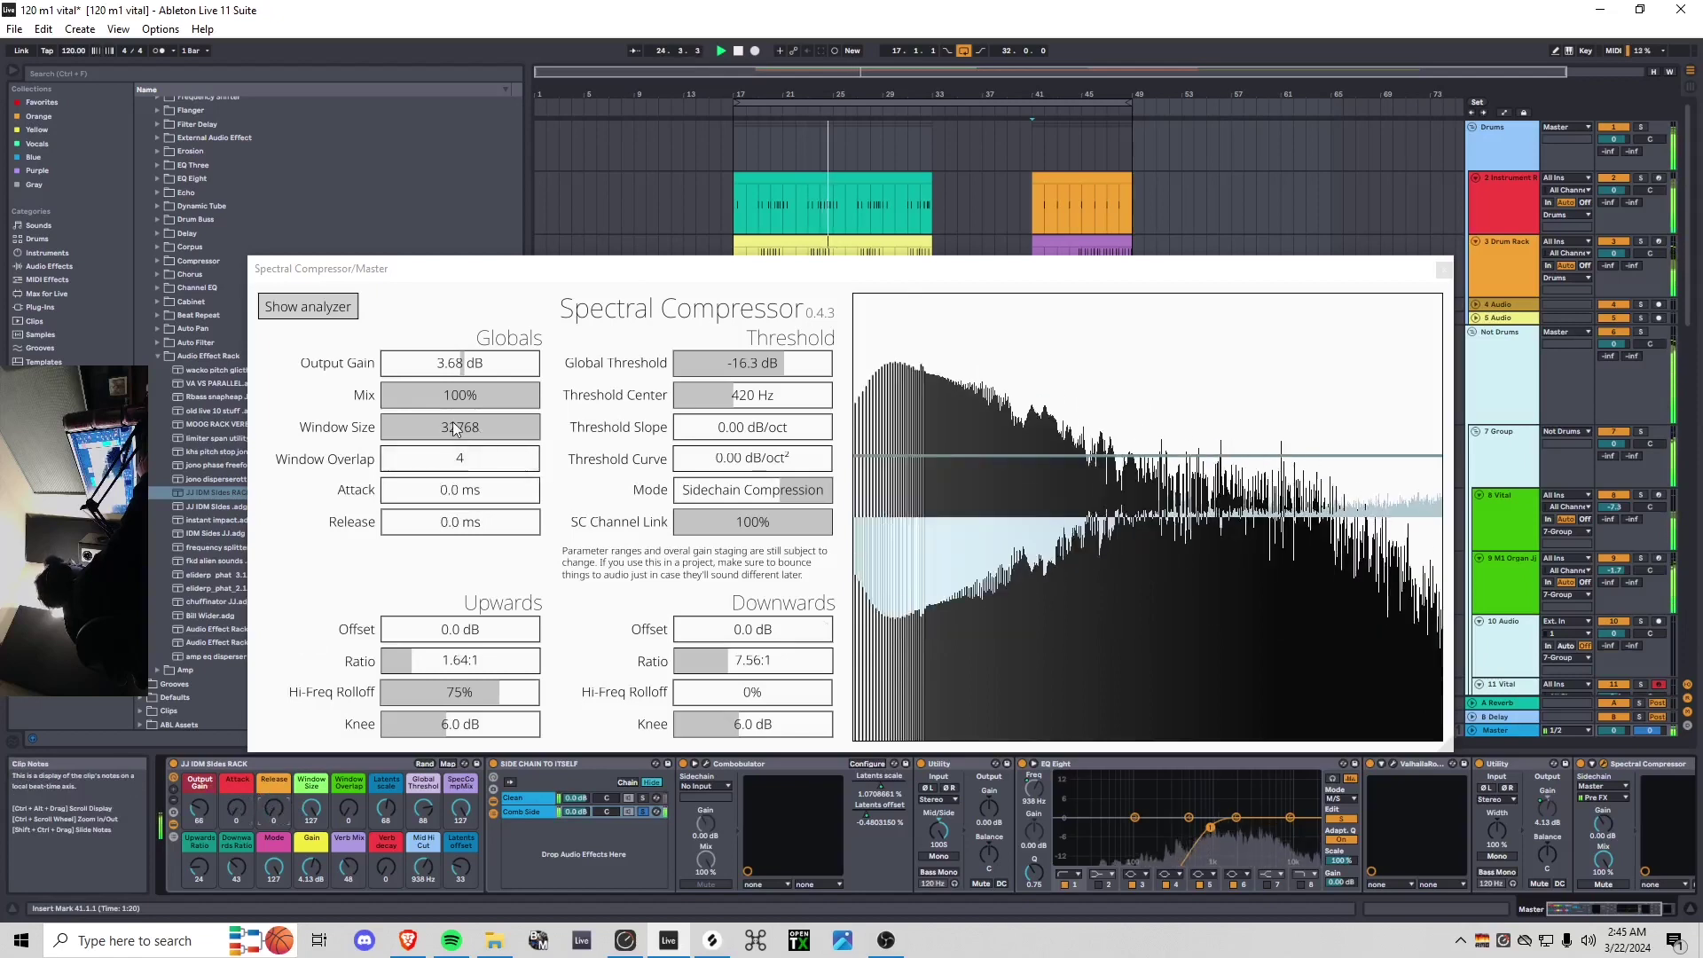
pyautogui.moveTo(312, 808); pyautogui.dragTo(311, 908)
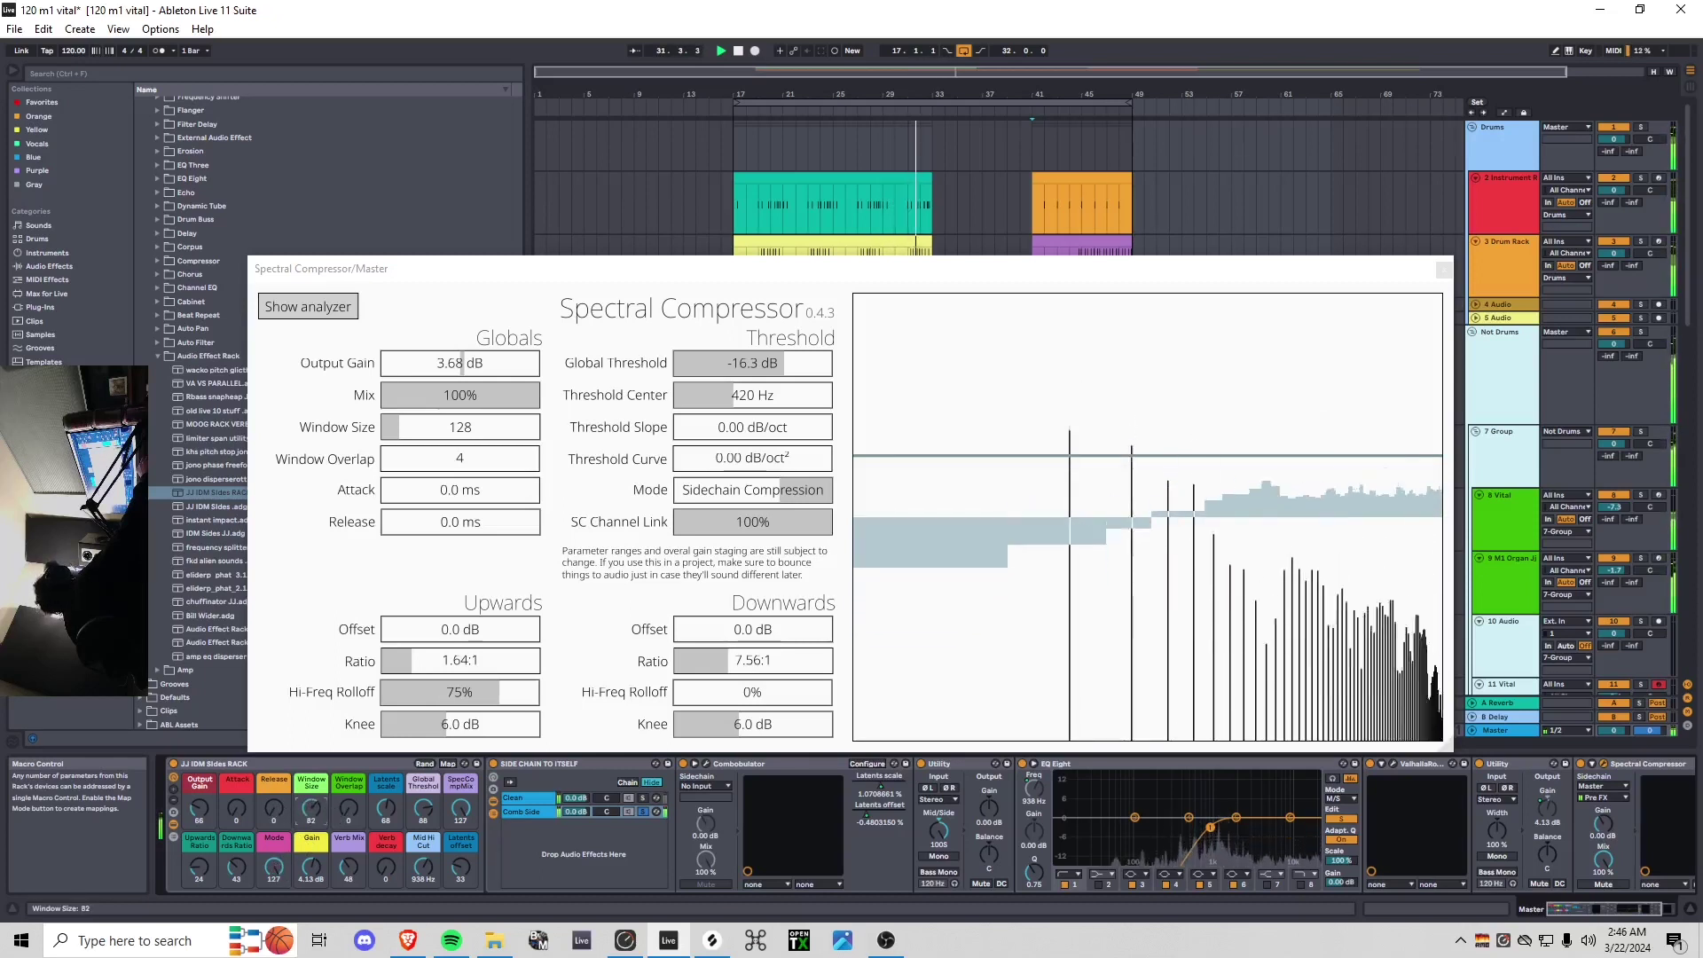
# Use the rack's macros to set Window Size to 4096, Attack to 2.3 ms and Release to 1282.4 ms, and unsolo Comb Side
pyautogui.moveTo(312, 808); pyautogui.dragTo(273, 742)
pyautogui.moveTo(243, 816); pyautogui.dragTo(311, 835)
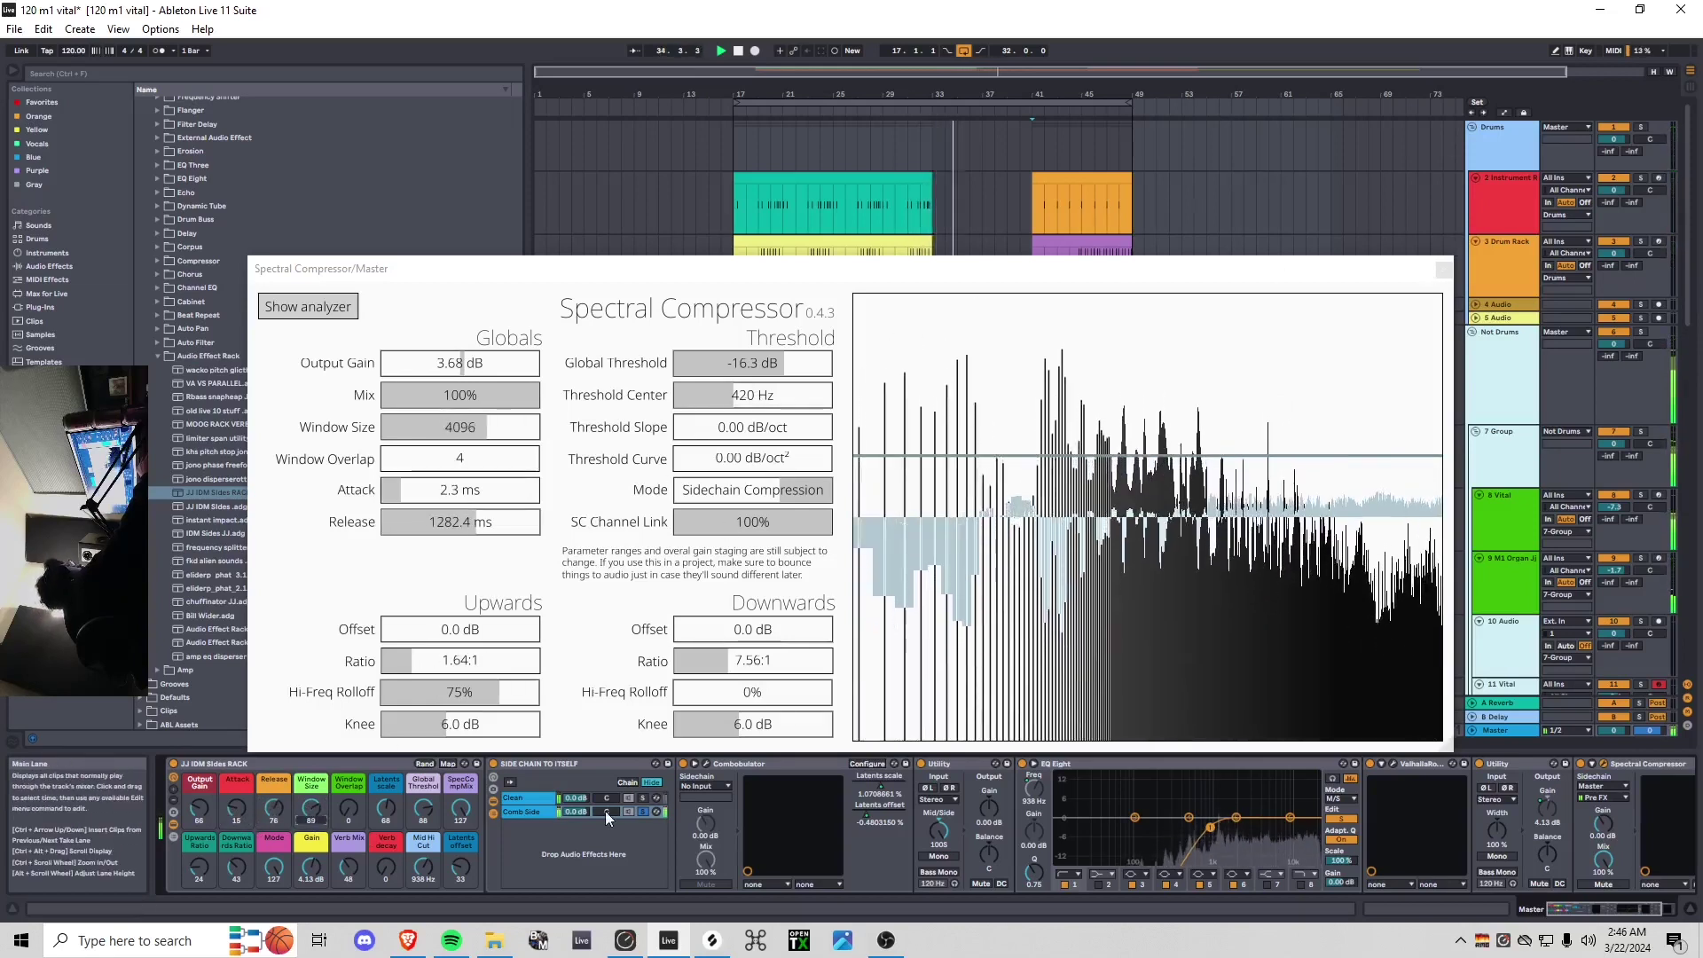
pyautogui.click(641, 812)
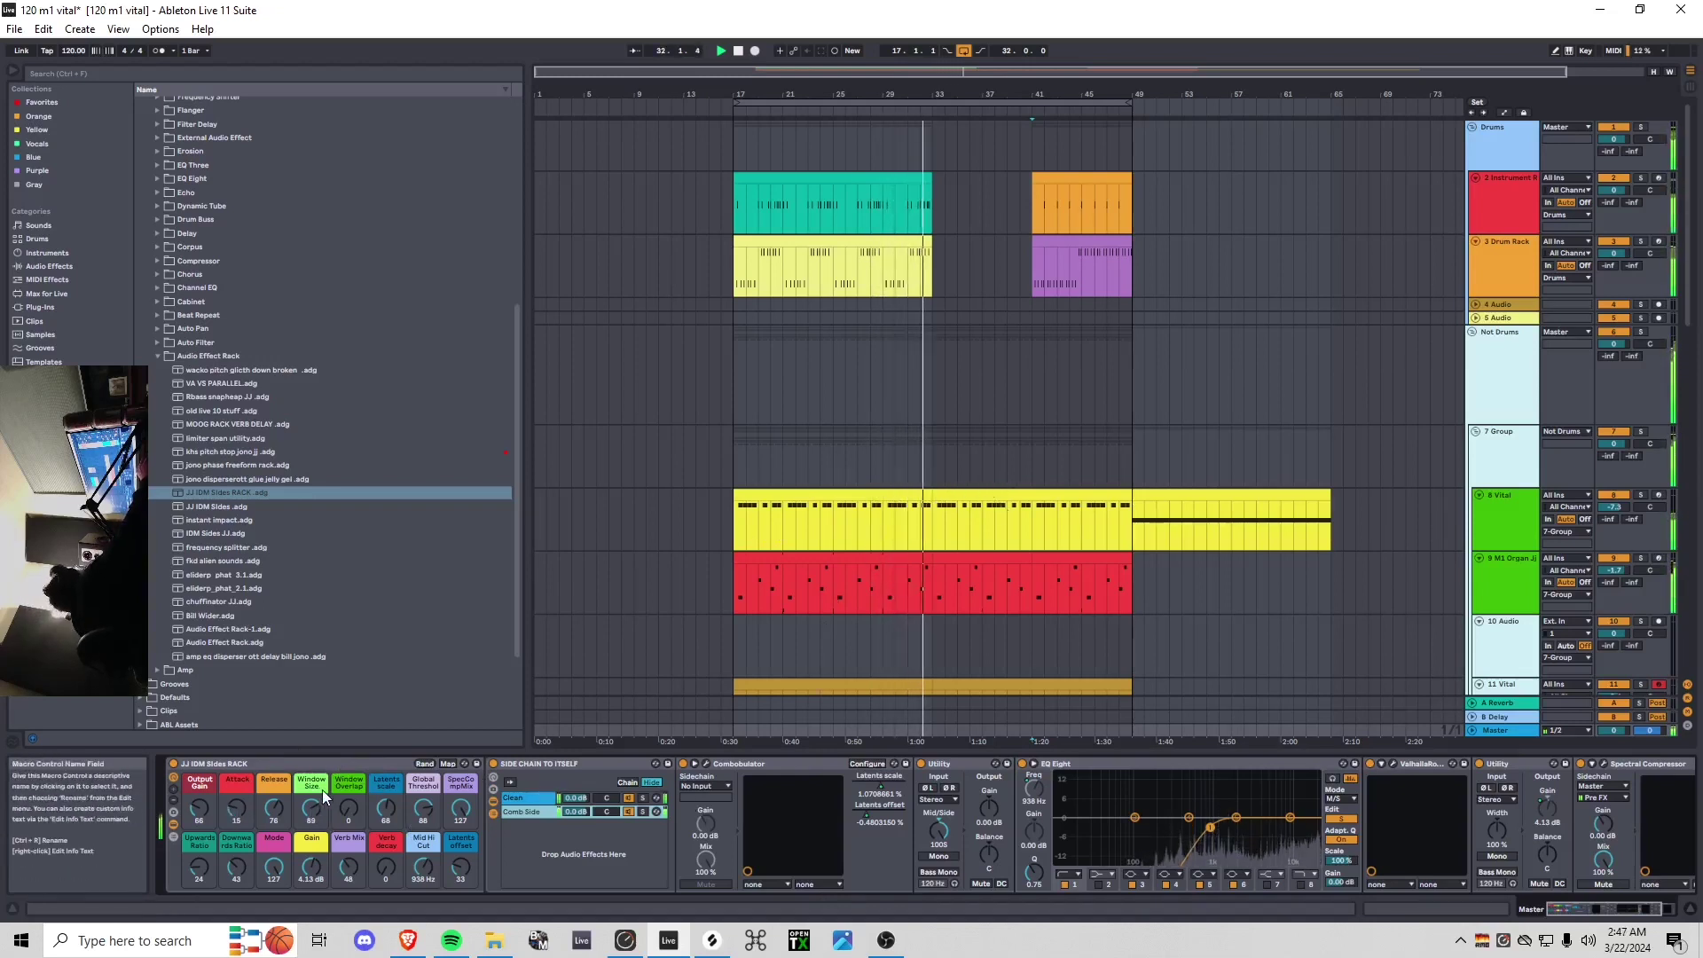
# Raise the rack's Window Overlap and Verb decay, and set Verb Mix to 127, Upwards Ratio to 47, Downwards Ratio to 51 and Gain to 10.7 dB
pyautogui.moveTo(352, 812); pyautogui.dragTo(355, 817)
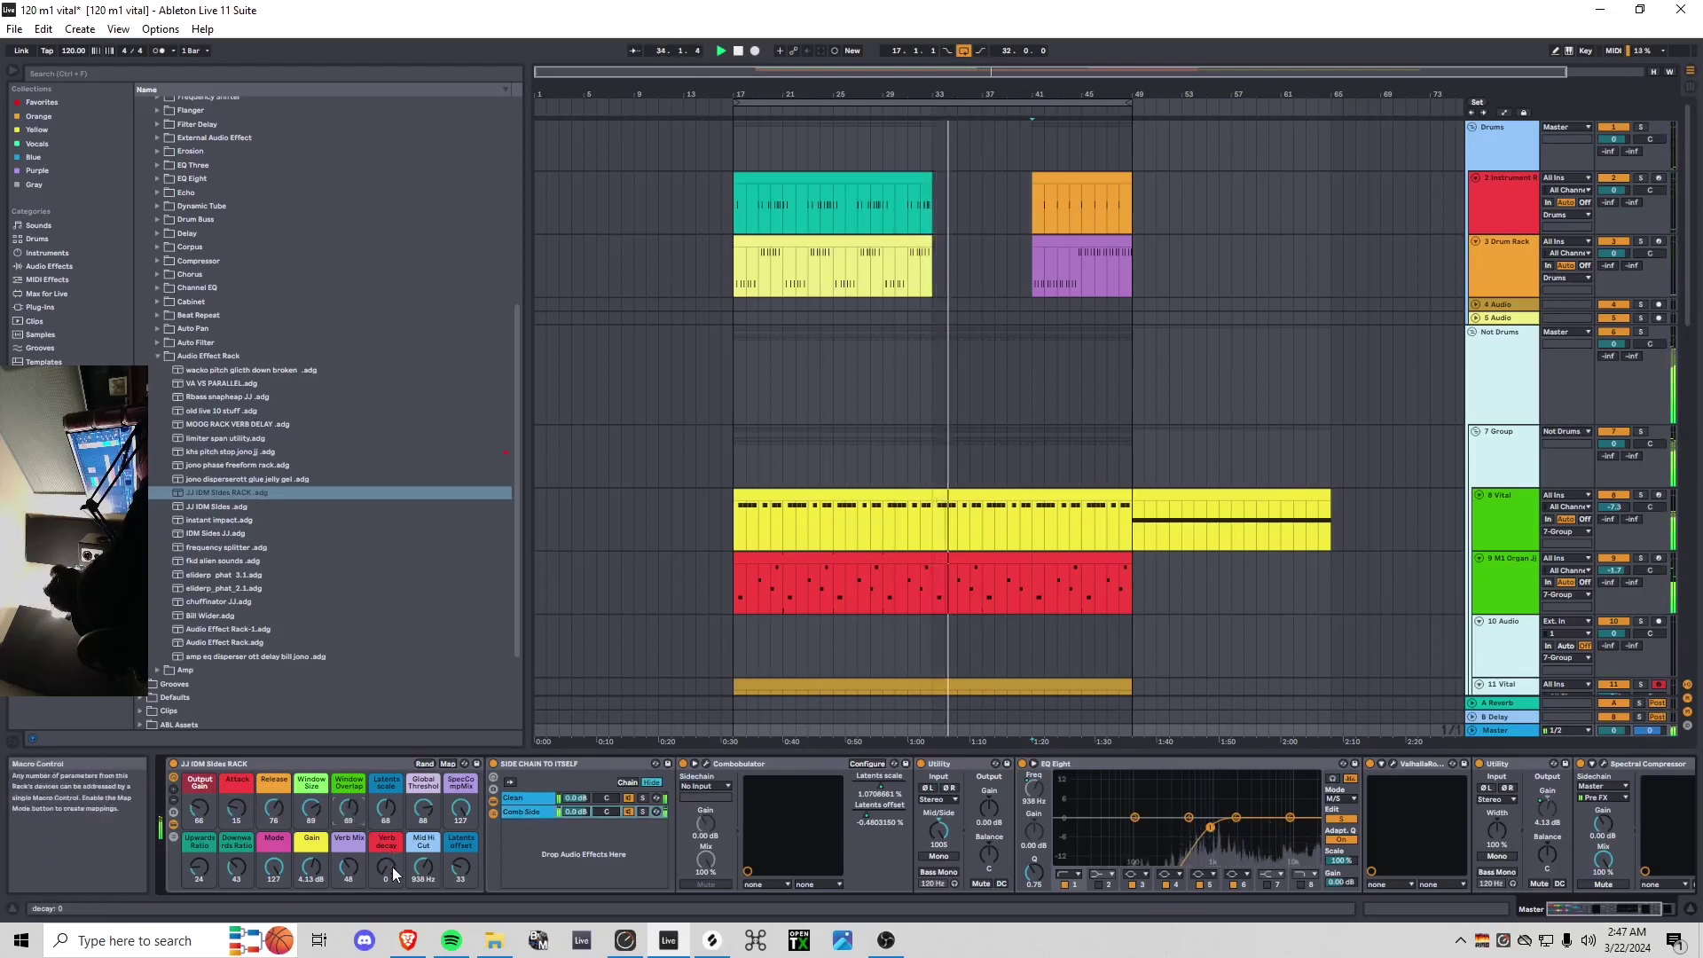
pyautogui.moveTo(388, 870); pyautogui.dragTo(349, 811)
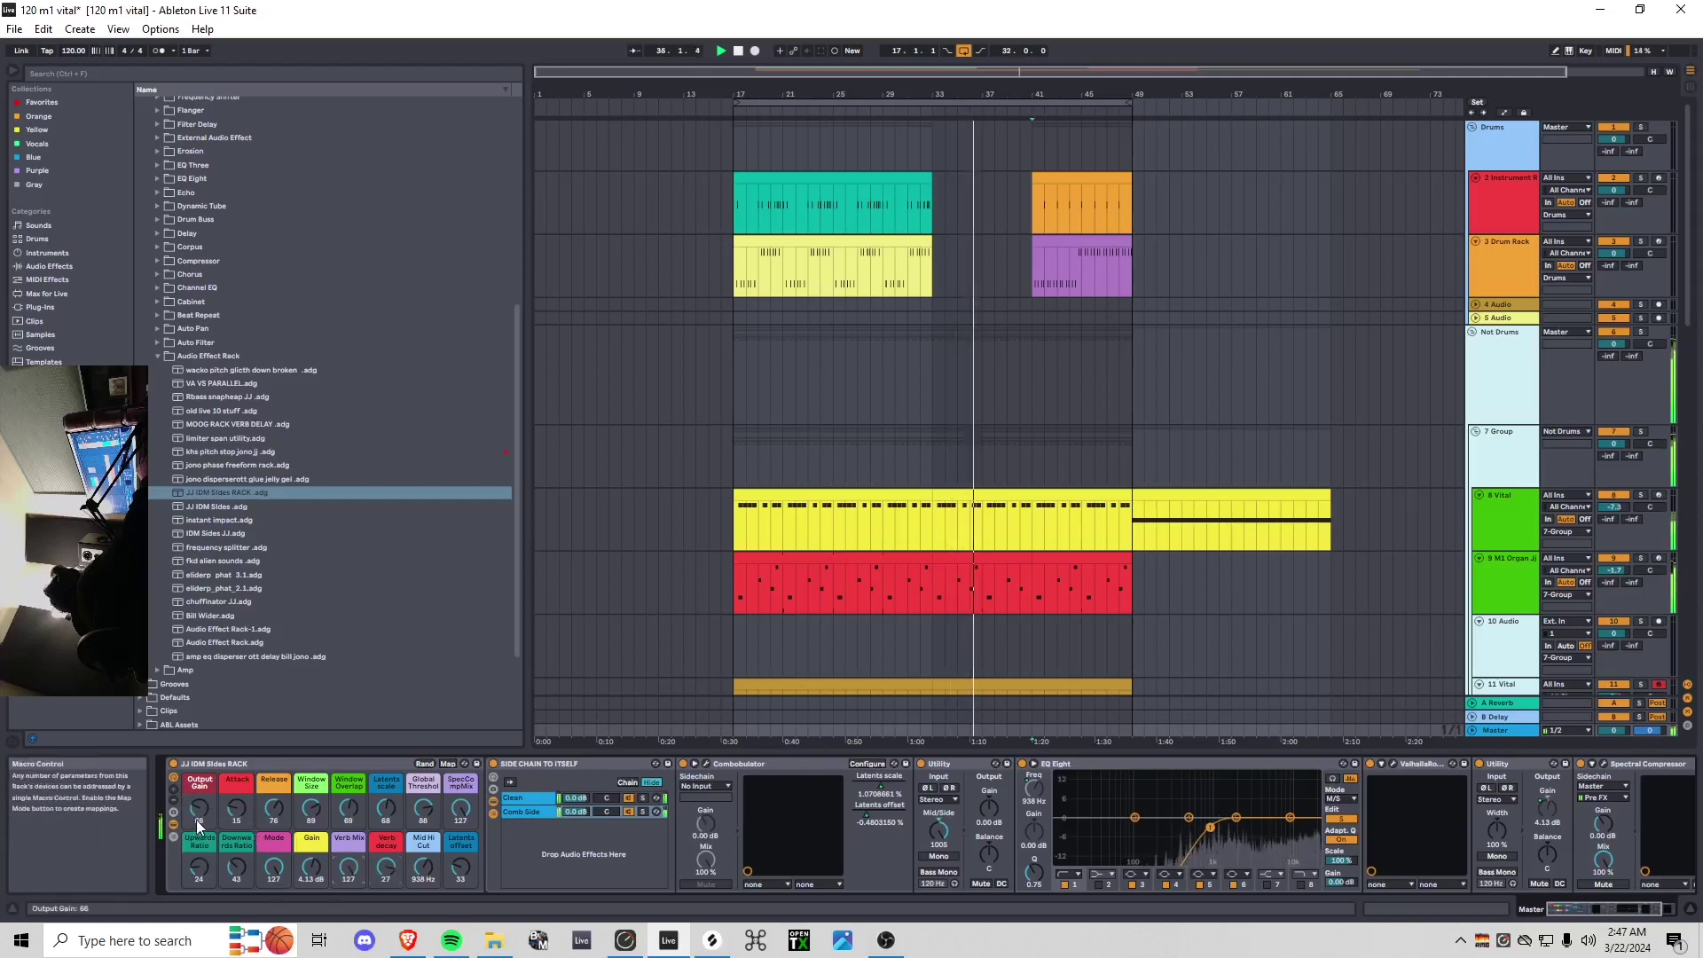
pyautogui.moveTo(198, 809); pyautogui.dragTo(198, 806)
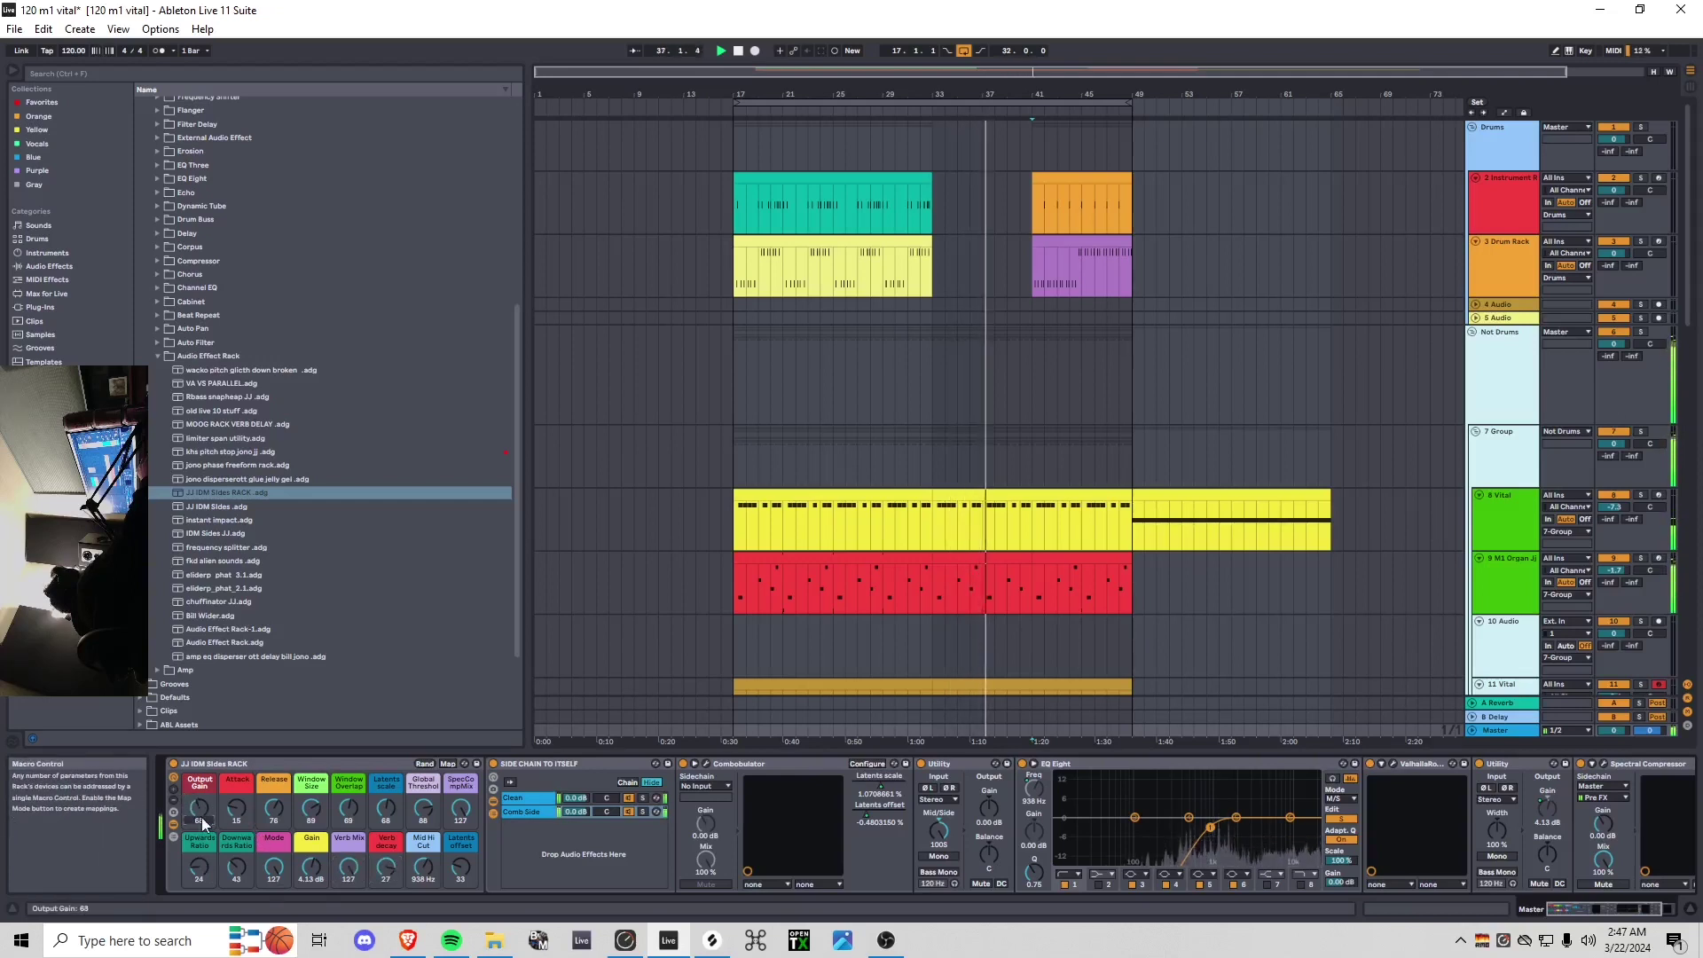
pyautogui.moveTo(202, 869); pyautogui.dragTo(312, 847)
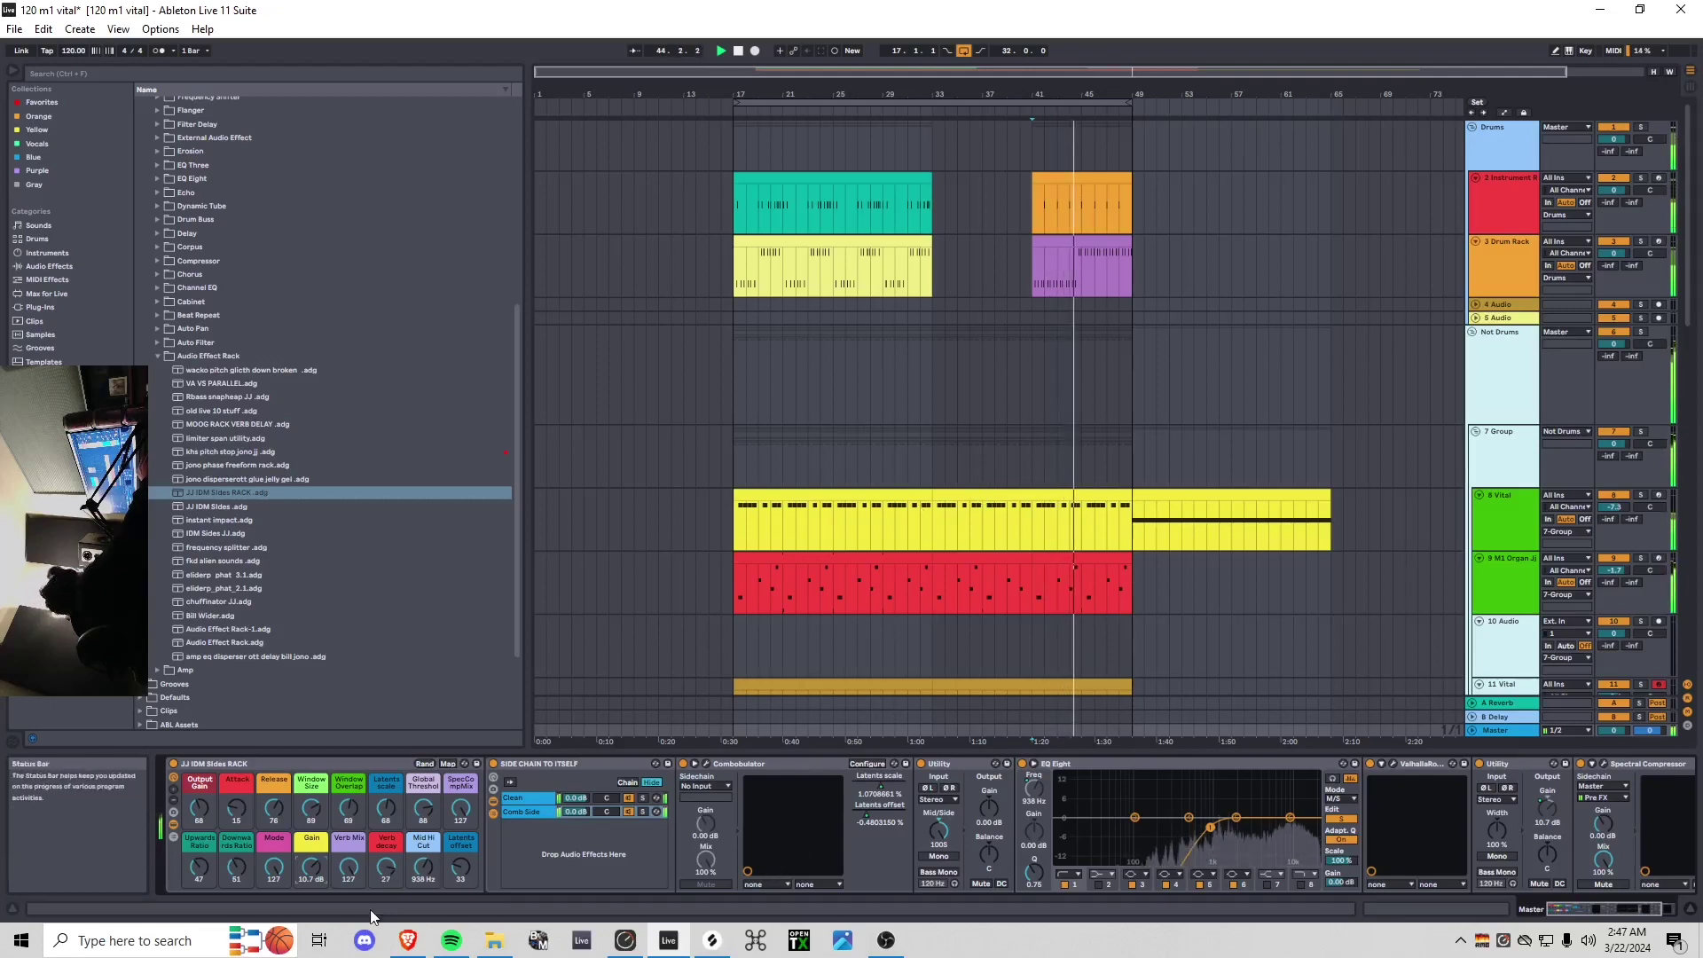
# Stop the arrangement playback and switch to the OBS recording window
pyautogui.click(886, 940)
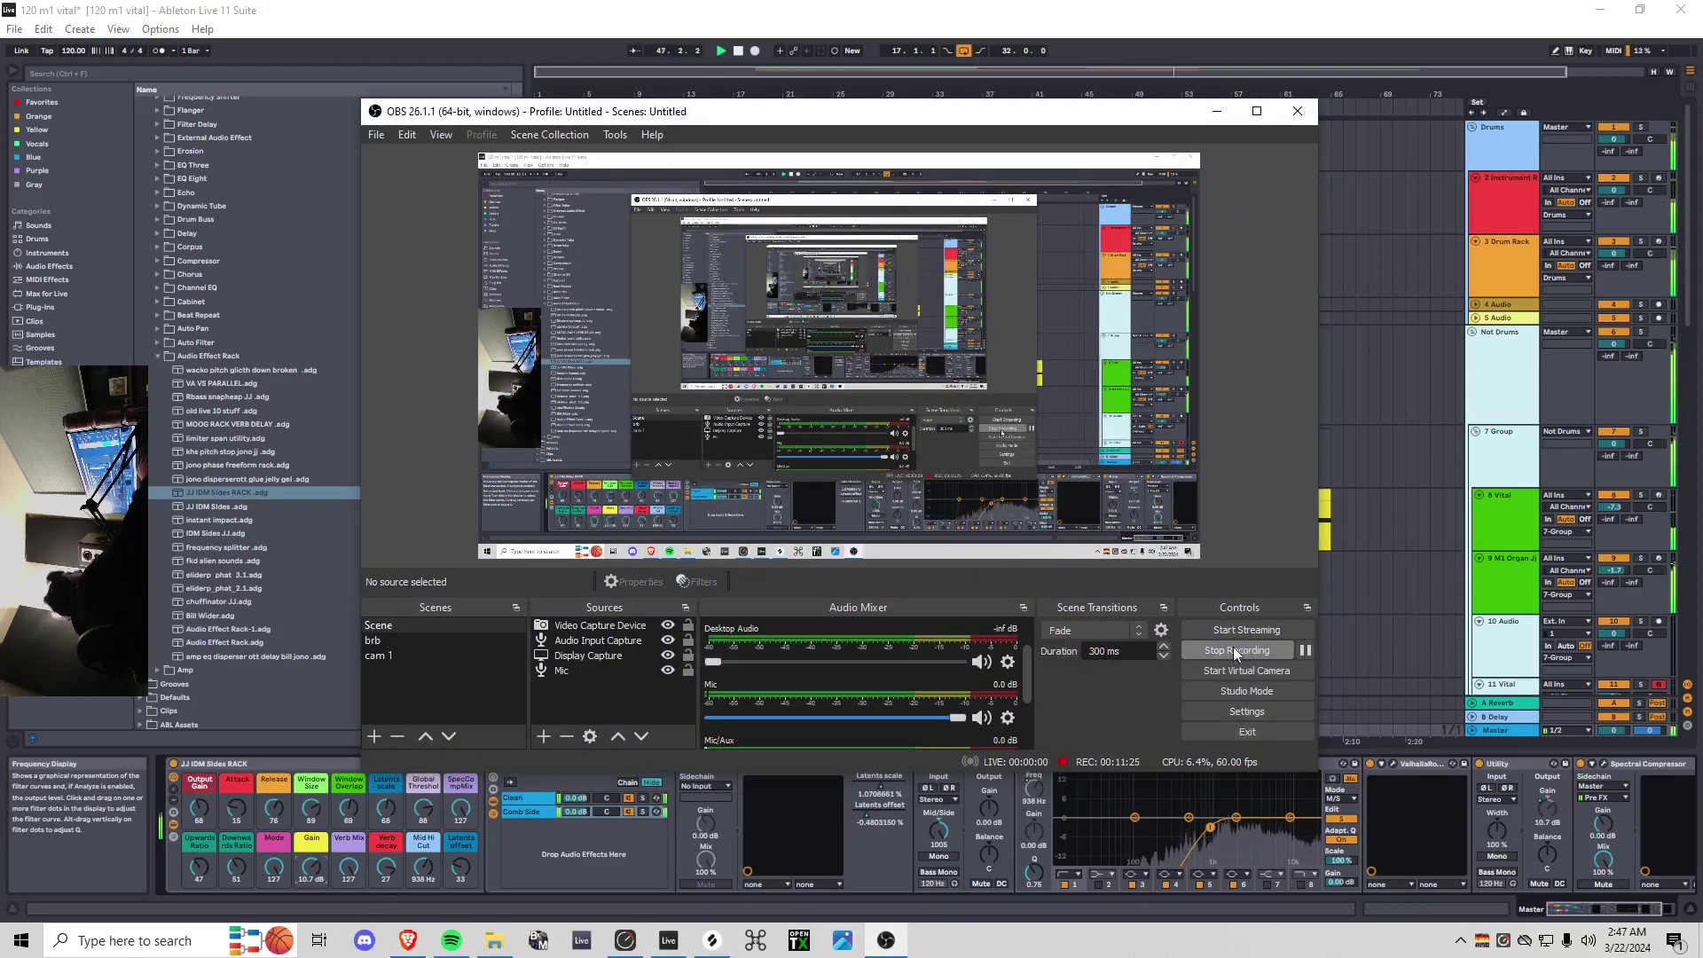
pyautogui.click(1406, 377)
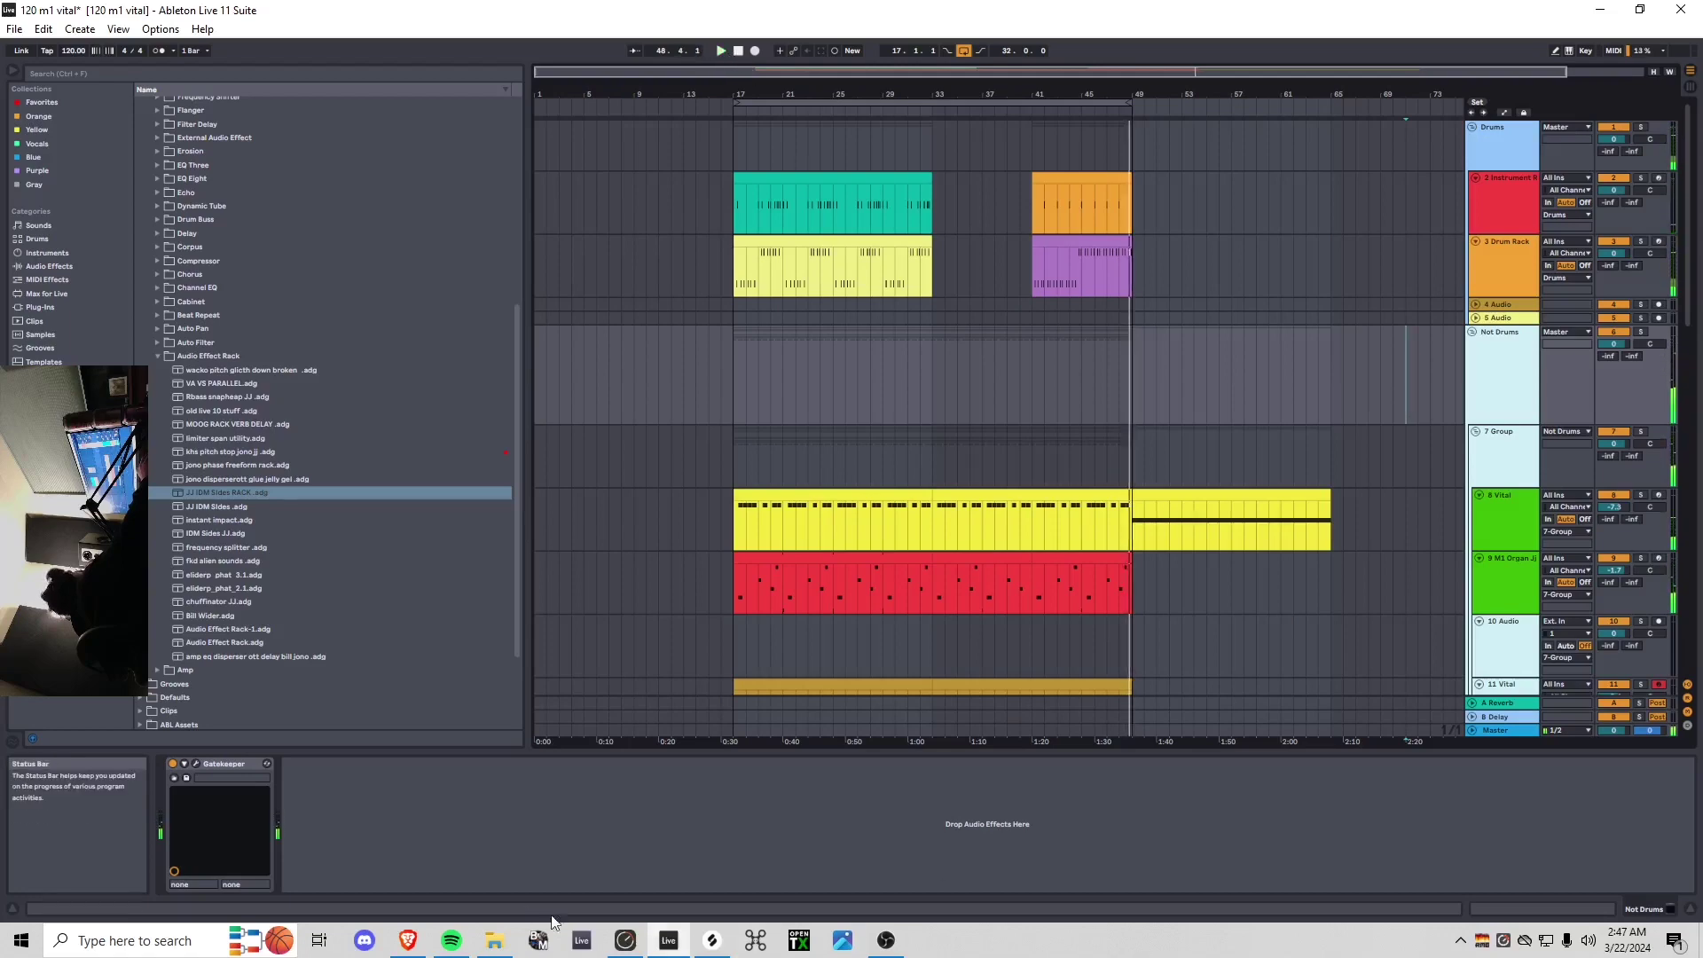
pyautogui.moveTo(888, 940)
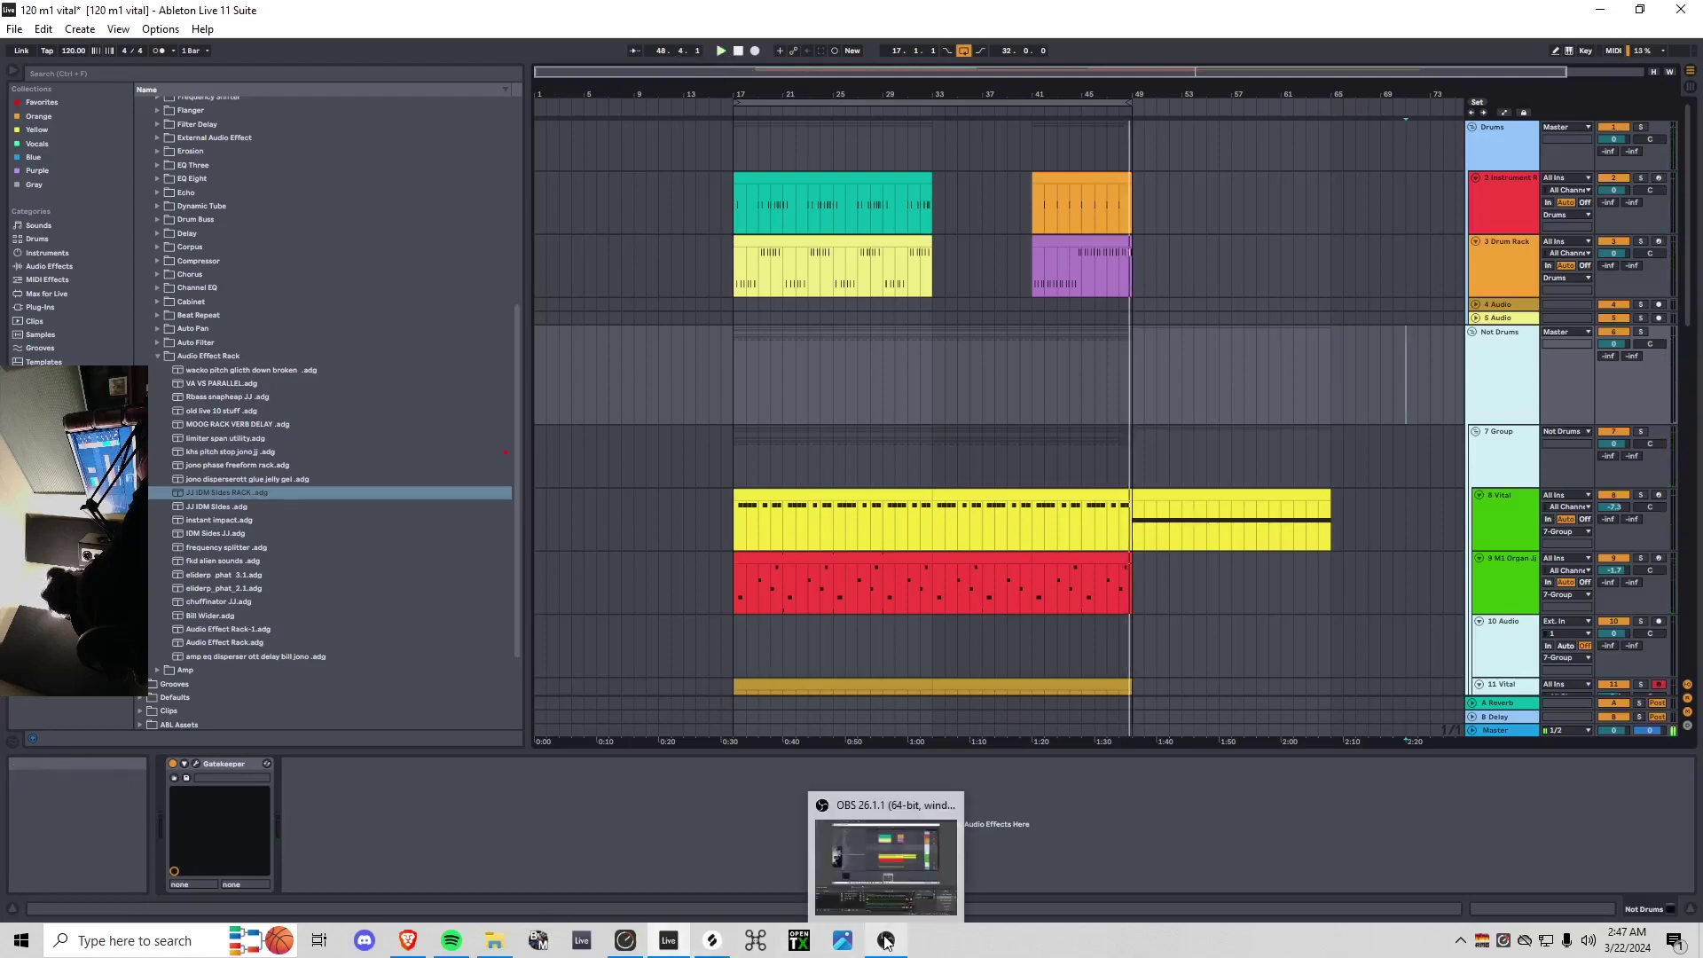
pyautogui.click(886, 942)
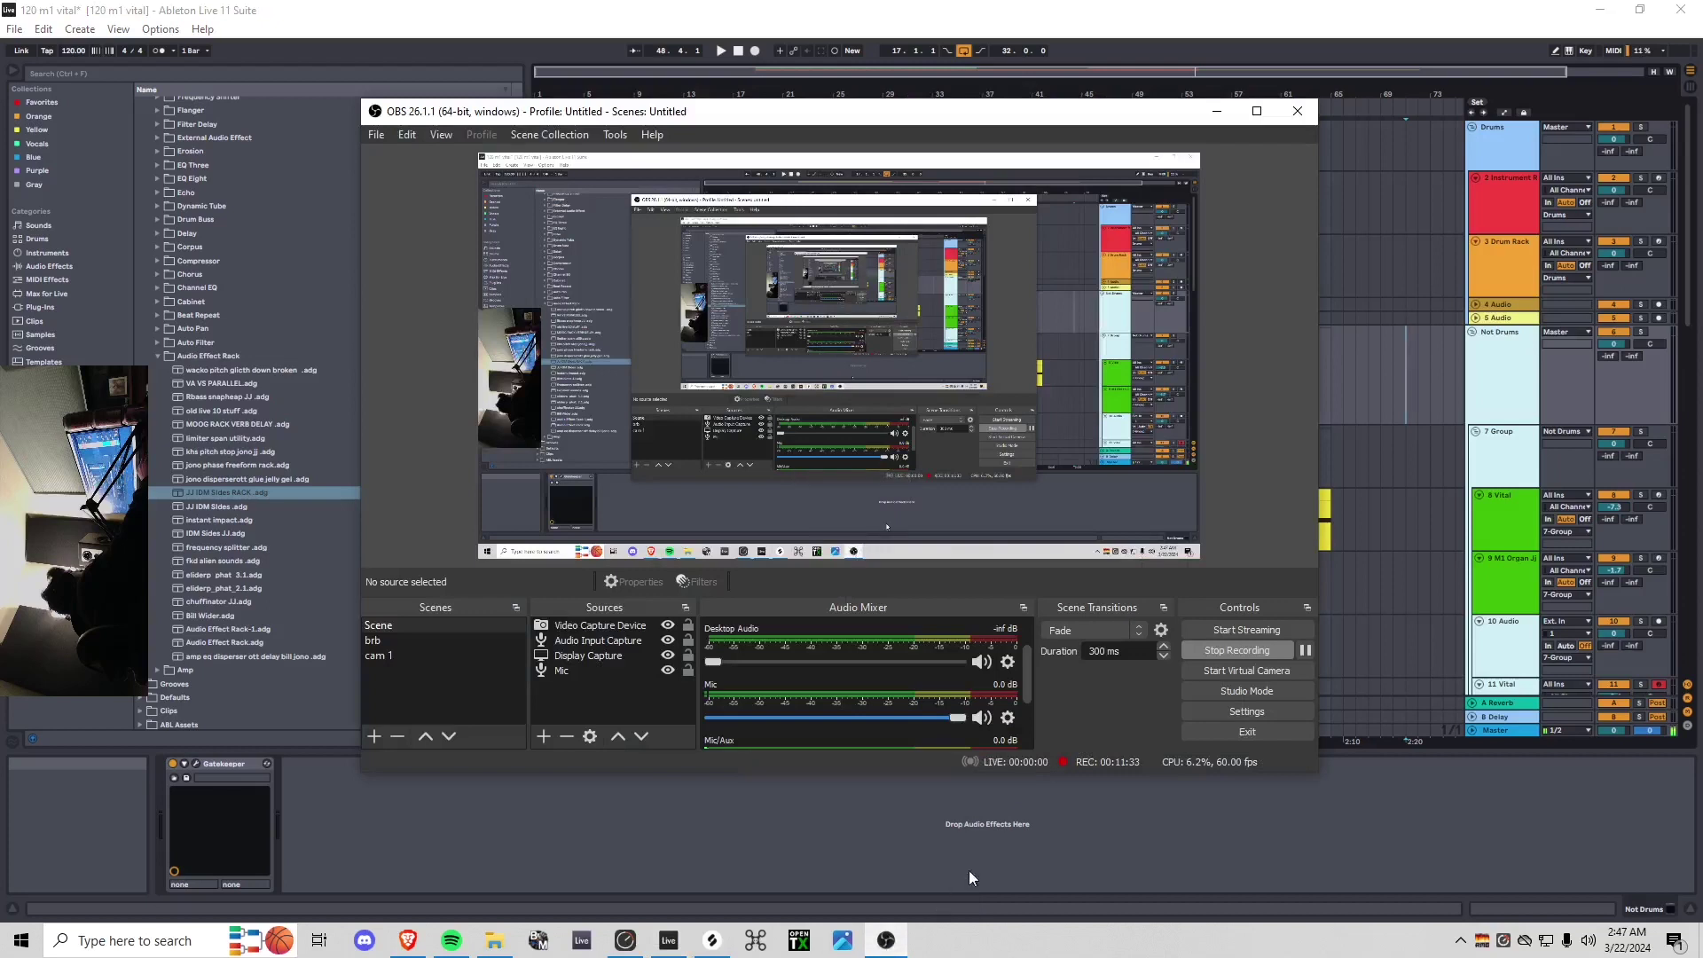